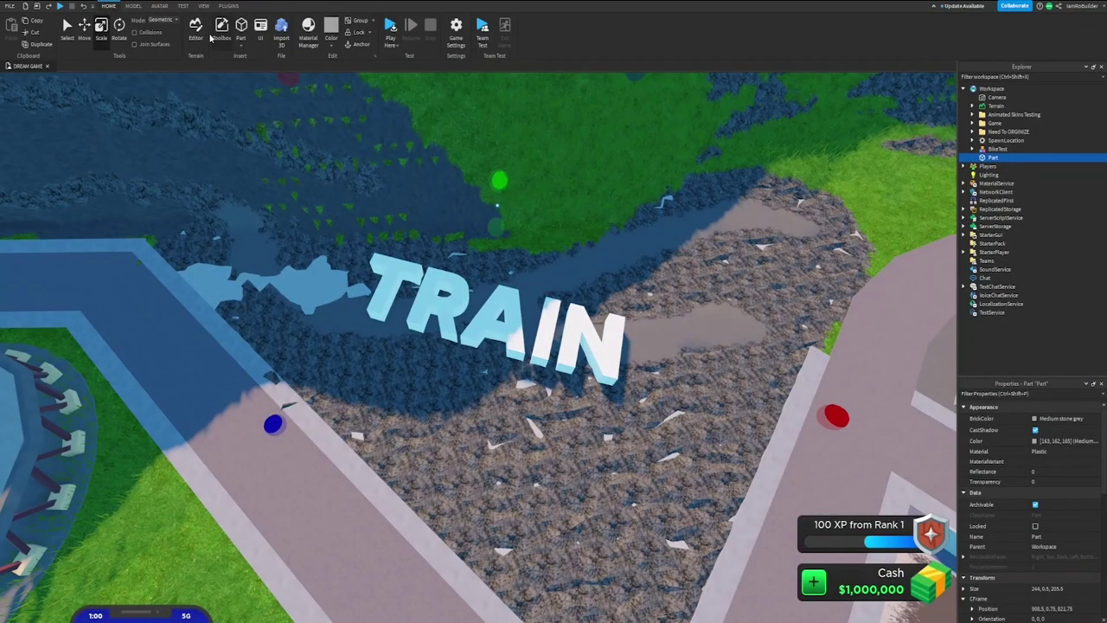
Fit the large flat part over the TRAIN lot between the roads and the hillside, sized about 251 × 0.5 × 205.5.
{"action": "left_click", "coordinate": [131, 6]}
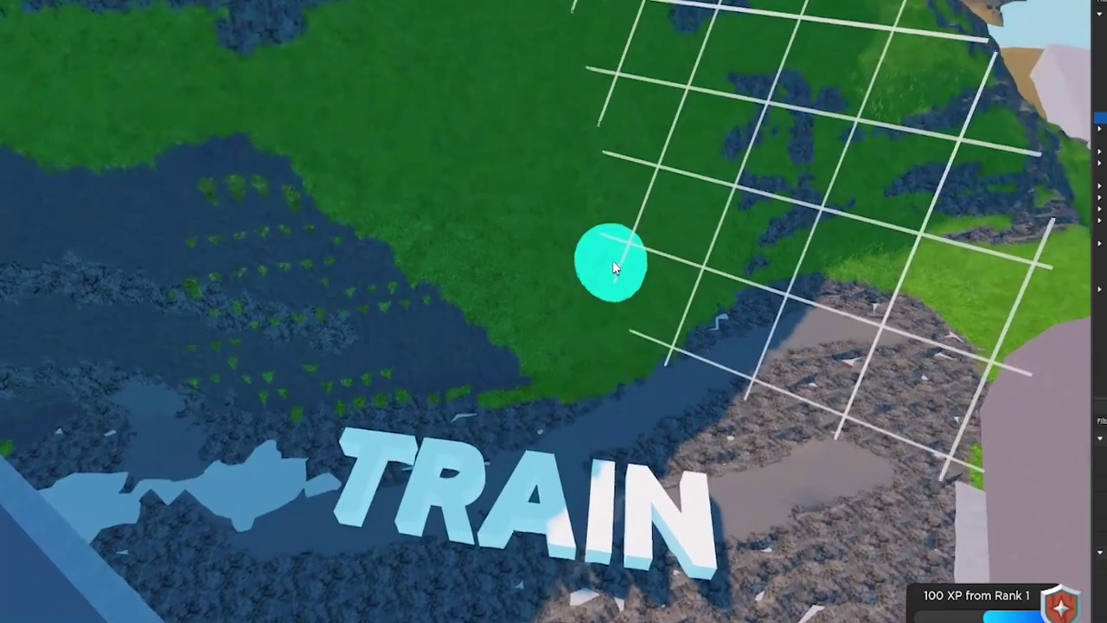
{"action": "right_click_drag", "start_coordinate": [613, 260], "coordinate": [610, 238]}
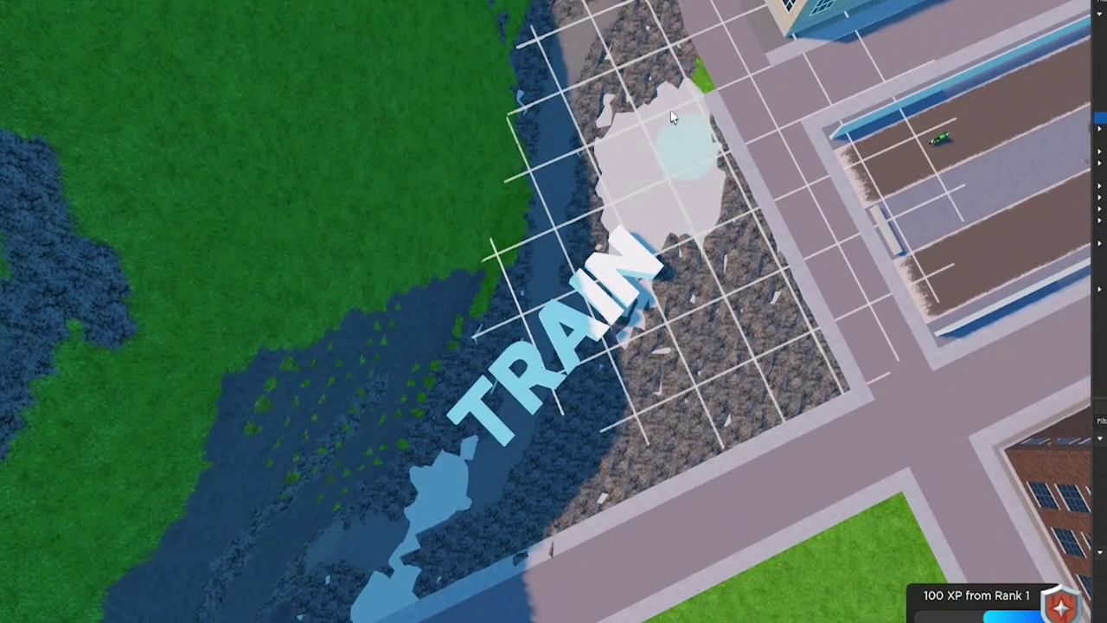
{"action": "scroll", "coordinate": [767, 389], "scroll_direction": "down", "scroll_amount": 3}
{"action": "mouse_move", "coordinate": [673, 116]}
{"action": "left_mouse_down"}
{"action": "mouse_move", "coordinate": [766, 388]}
{"action": "mouse_move", "coordinate": [662, 440]}
{"action": "left_mouse_up"}
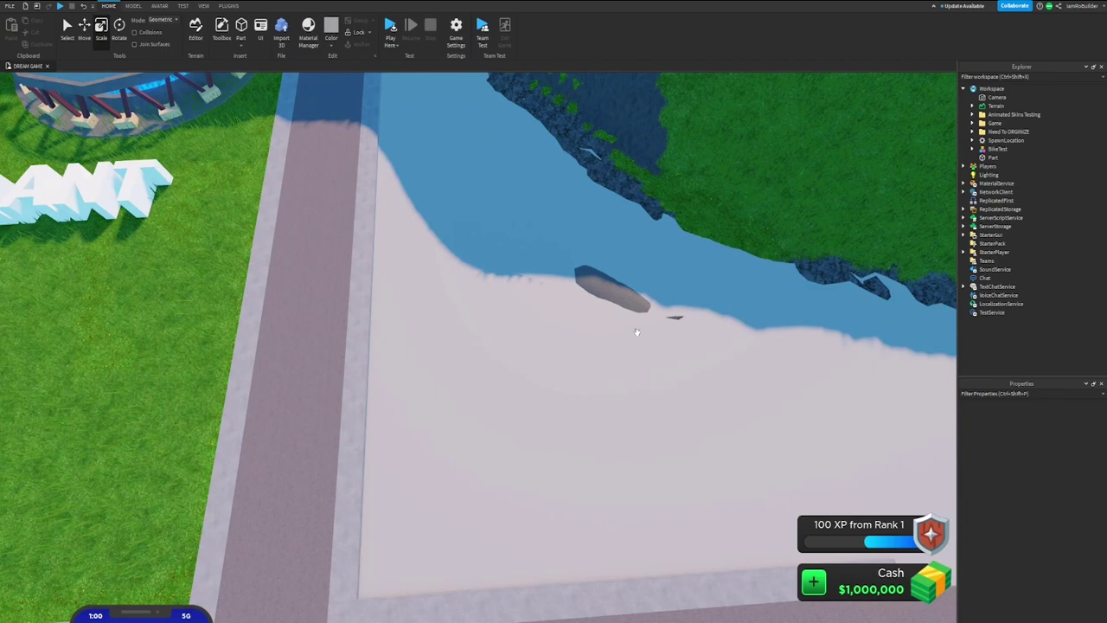
Apply the Dusty Ground Gravel material variant to the flat part covering the lot.
{"action": "right_click_drag", "start_coordinate": [522, 403], "coordinate": [521, 403]}
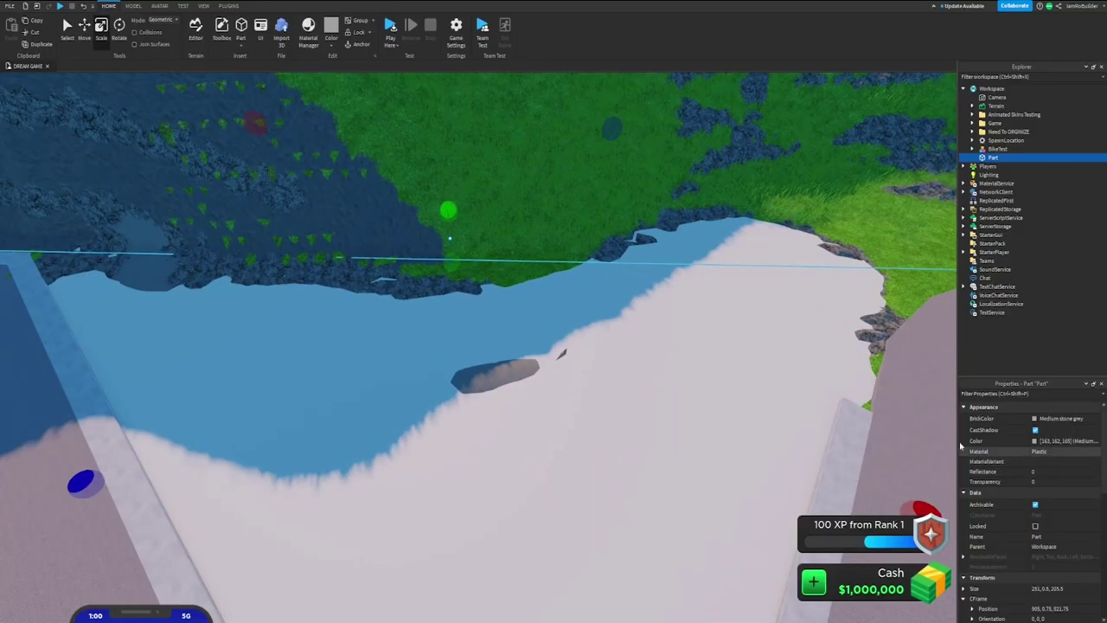
{"action": "left_click", "coordinate": [308, 40]}
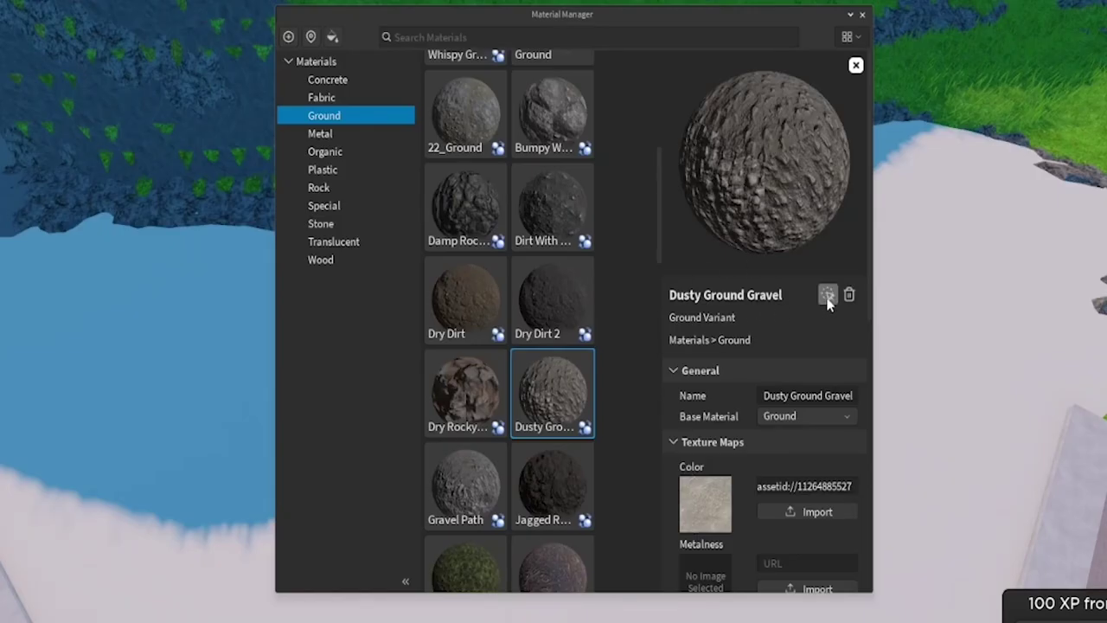
{"action": "left_click", "coordinate": [827, 296]}
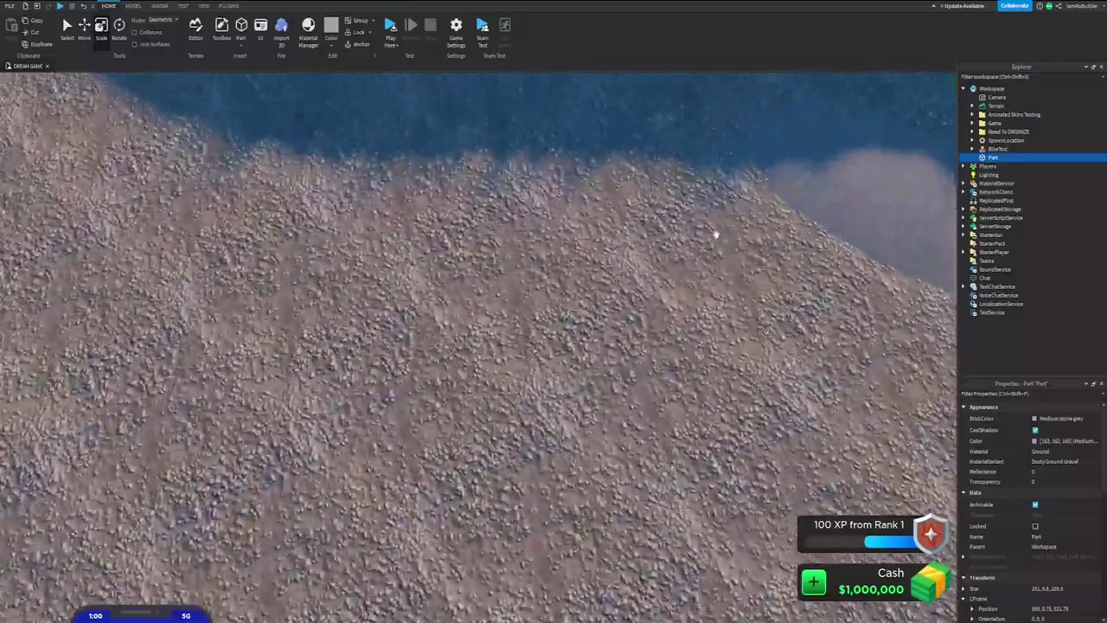
Examine the gravel surface up close and its fit against the roads and hillside from several angles.
{"action": "scroll", "coordinate": [717, 233], "scroll_direction": "up", "scroll_amount": 2}
{"action": "scroll", "coordinate": [717, 236], "scroll_direction": "down", "scroll_amount": 5}
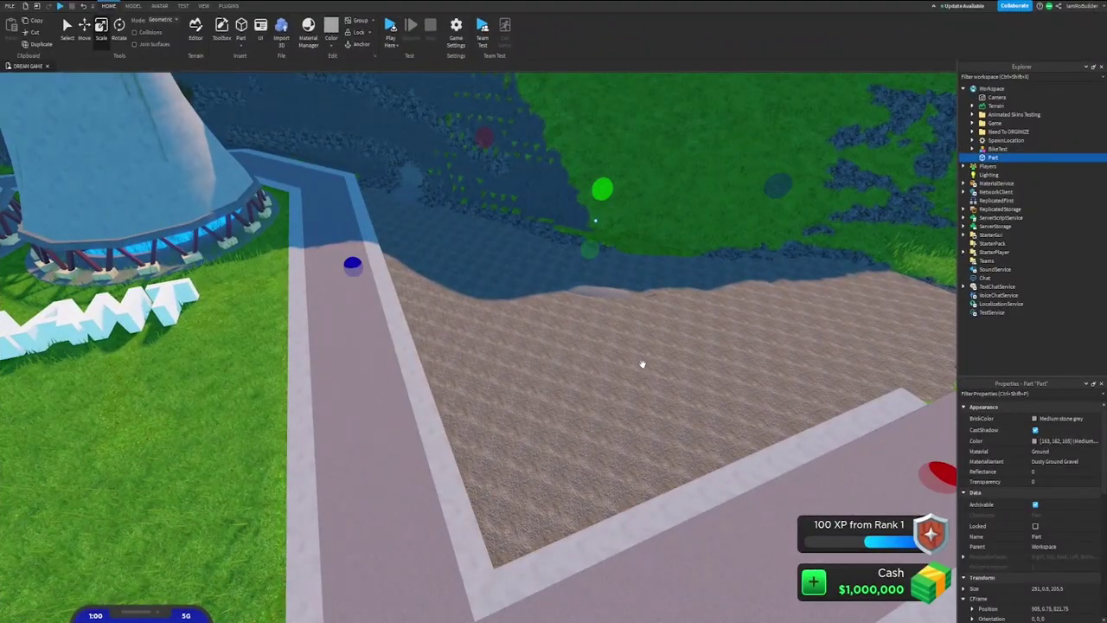
{"action": "scroll", "coordinate": [643, 364], "scroll_direction": "up", "scroll_amount": 10}
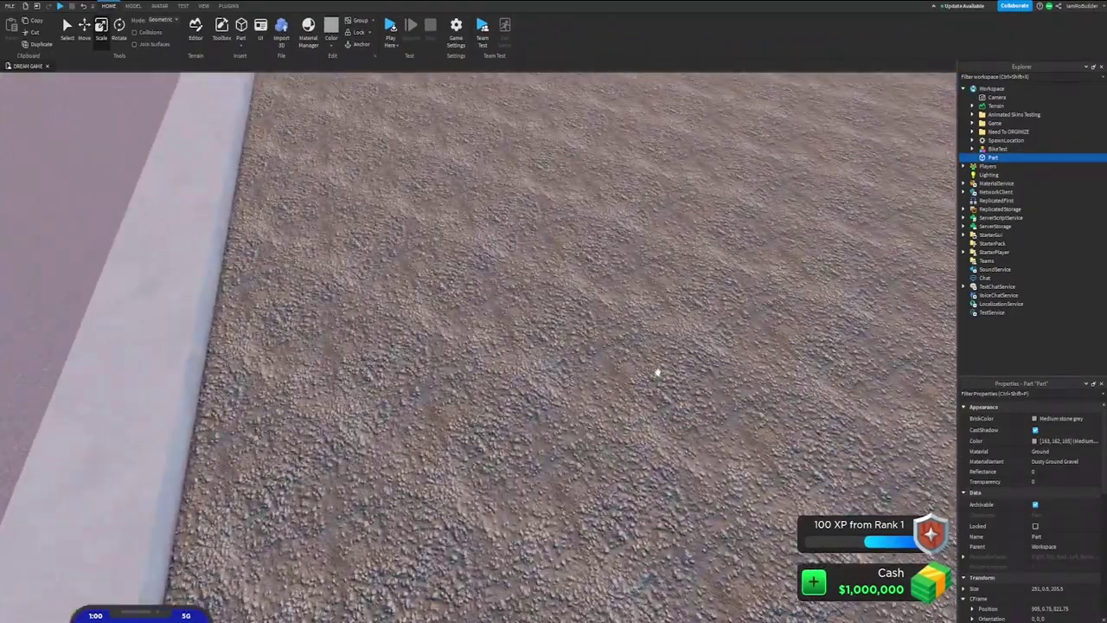
{"action": "right_click_drag", "start_coordinate": [658, 373], "coordinate": [658, 366]}
{"action": "scroll", "coordinate": [658, 366], "scroll_direction": "down", "scroll_amount": 8}
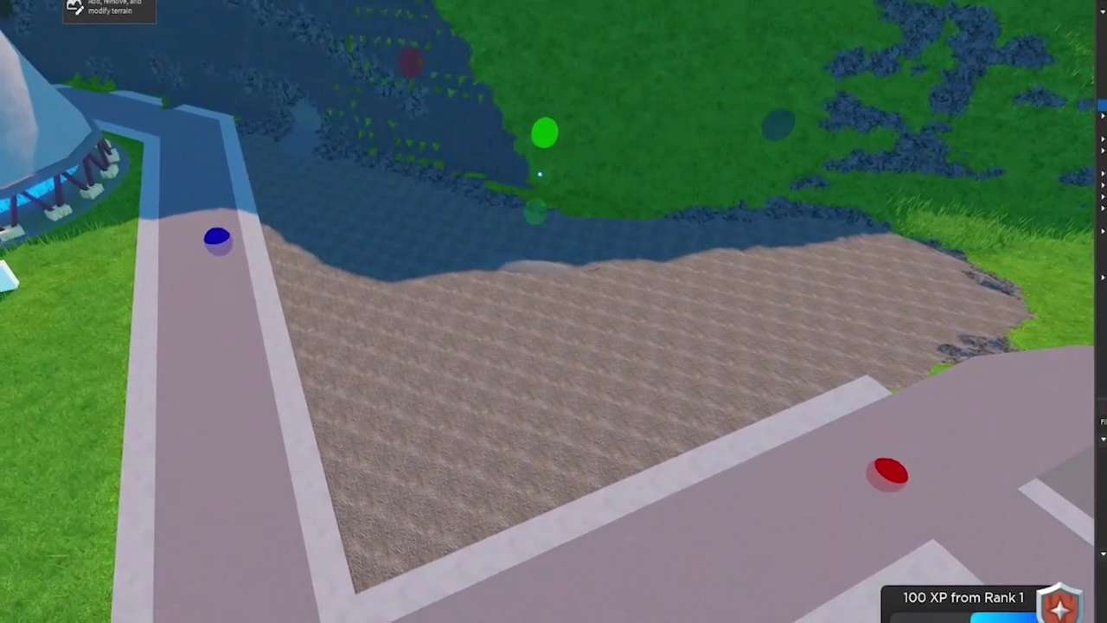
{"action": "key", "text": "a"}
{"action": "right_click_drag", "start_coordinate": [557, 279], "coordinate": [556, 280]}
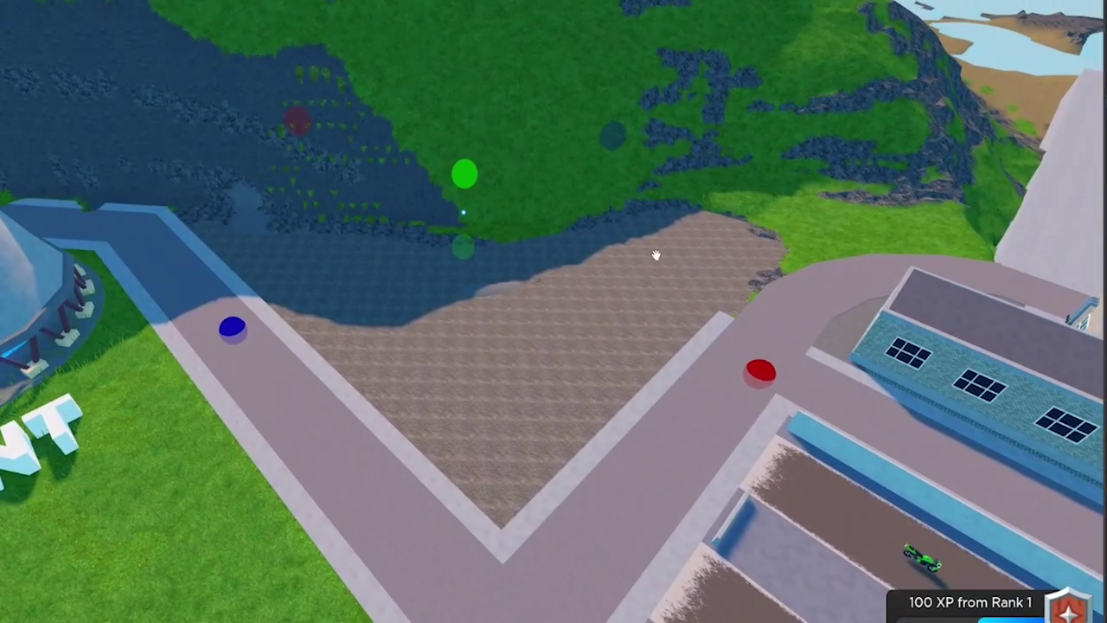
{"action": "key", "text": "d"}
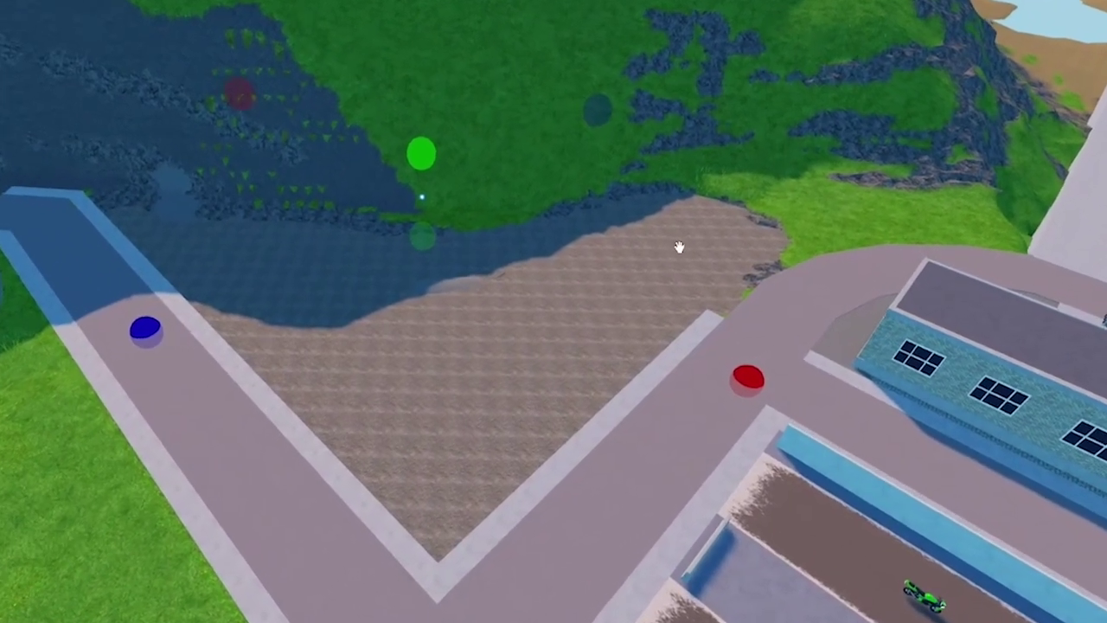
{"action": "key", "text": "w"}
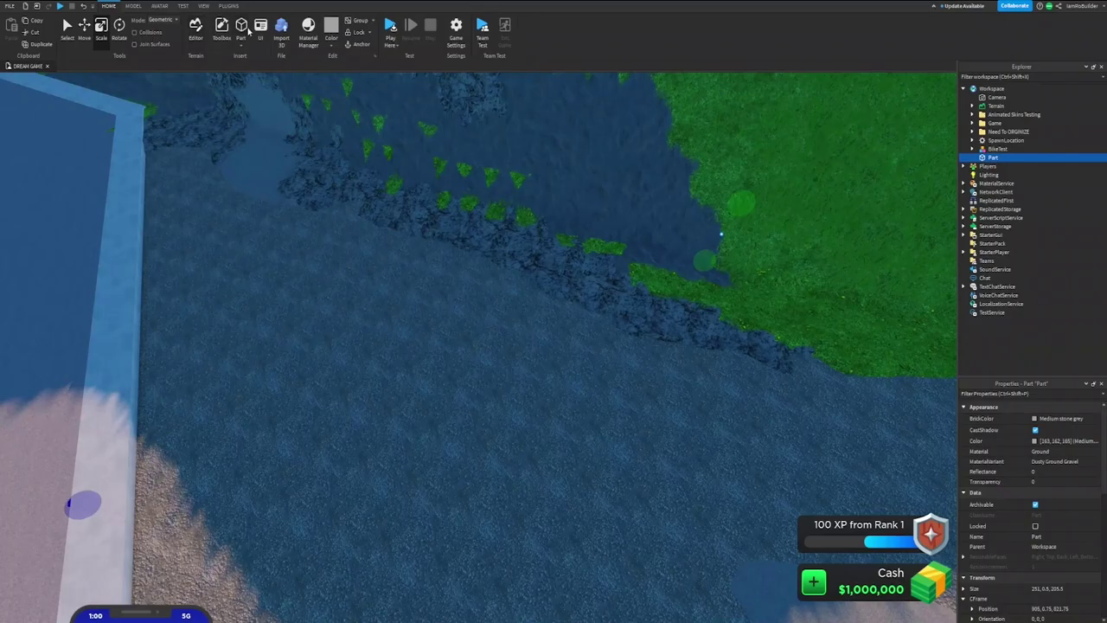
Insert a block part on the gravel and stack a narrower part on it to form a short rail profile.
{"action": "scroll", "coordinate": [476, 346], "scroll_direction": "up", "scroll_amount": 5}
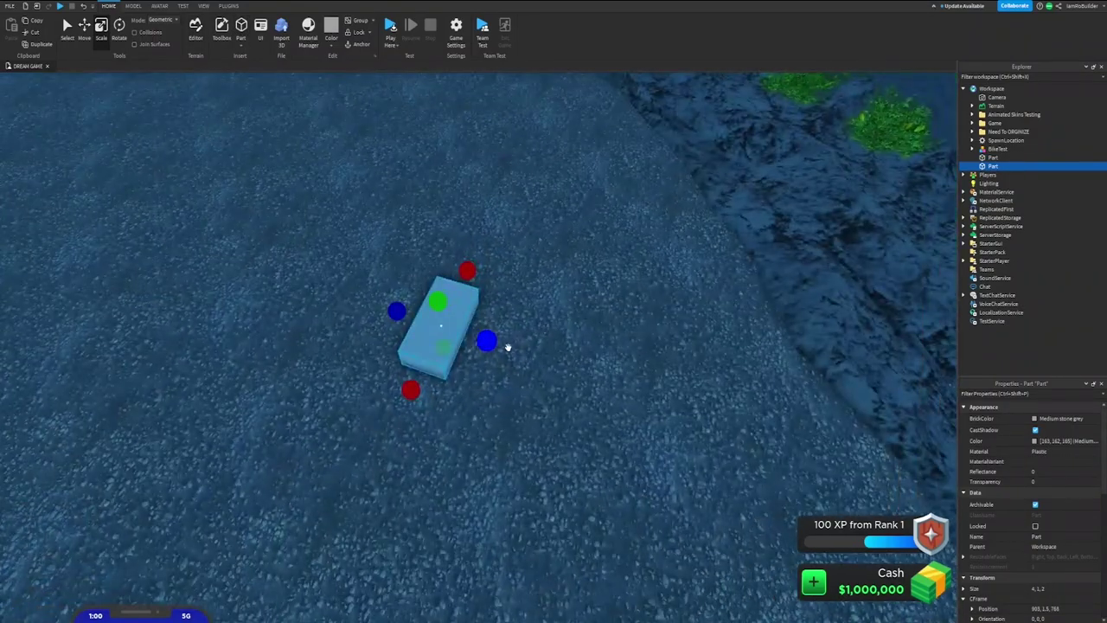
{"action": "scroll", "coordinate": [465, 329], "scroll_direction": "up", "scroll_amount": 3}
{"action": "right_click_drag", "start_coordinate": [465, 329], "coordinate": [464, 328]}
{"action": "scroll", "coordinate": [465, 328], "scroll_direction": "down", "scroll_amount": 3}
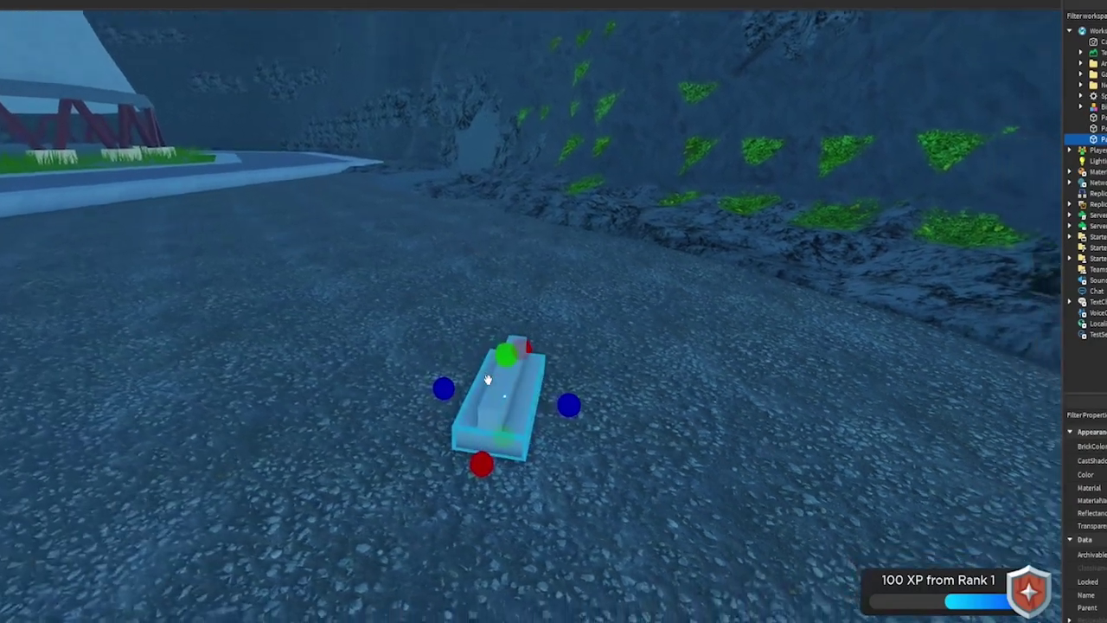
{"action": "scroll", "coordinate": [487, 381], "scroll_direction": "up", "scroll_amount": 3}
{"action": "right_click_drag", "start_coordinate": [487, 381], "coordinate": [487, 381]}
{"action": "scroll", "coordinate": [488, 381], "scroll_direction": "down", "scroll_amount": 3}
Place a parallel copy of the rail across the track's width and colour both rails Smoky grey.
{"action": "left_click", "coordinate": [133, 7]}
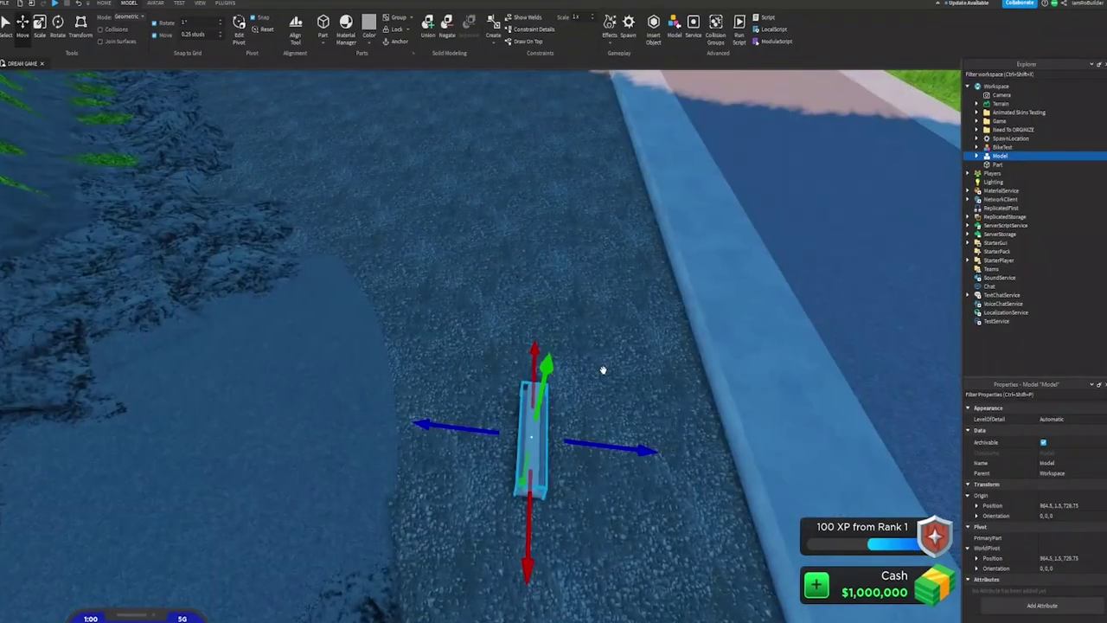
{"action": "left_click_drag", "start_coordinate": [606, 446], "coordinate": [452, 421]}
{"action": "left_click_drag", "start_coordinate": [426, 459], "coordinate": [380, 457]}
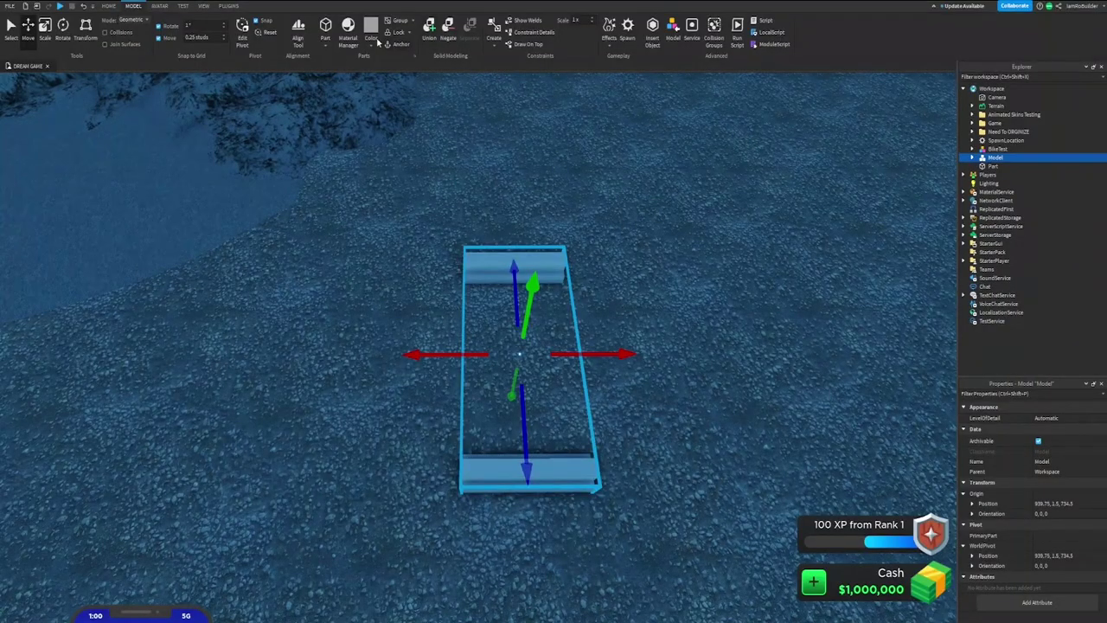
{"action": "left_click", "coordinate": [377, 43]}
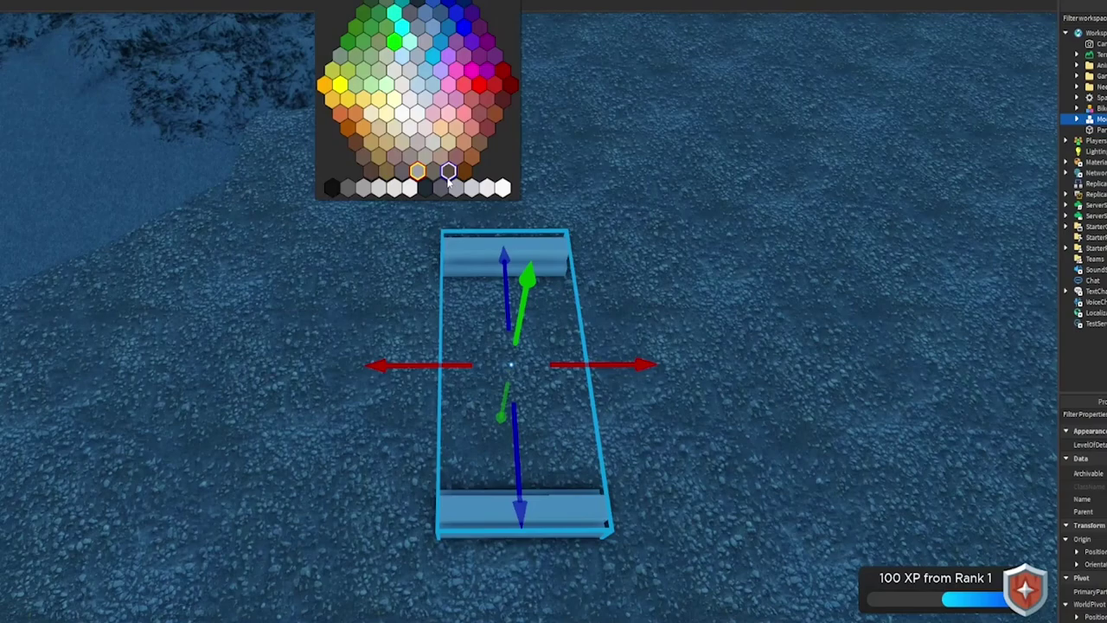
{"action": "left_click", "coordinate": [441, 188]}
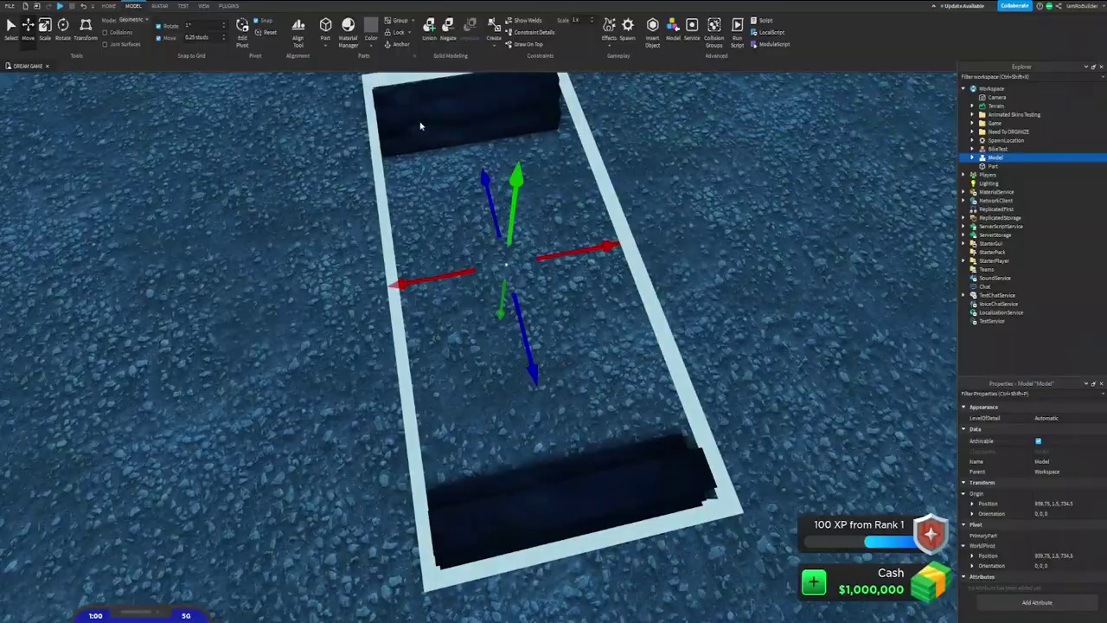
Add a crosstie part about 12 studs long beneath both rails, coloured Brown with the Knotty Plywood wood variant.
{"action": "left_click", "coordinate": [454, 133]}
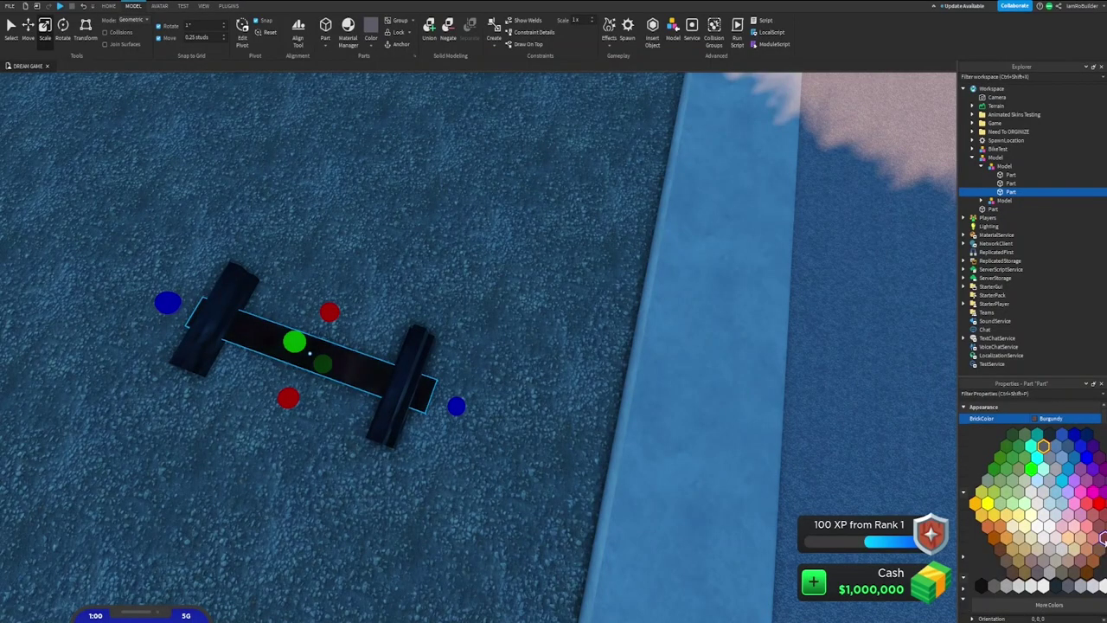
{"action": "left_click", "coordinate": [1101, 538]}
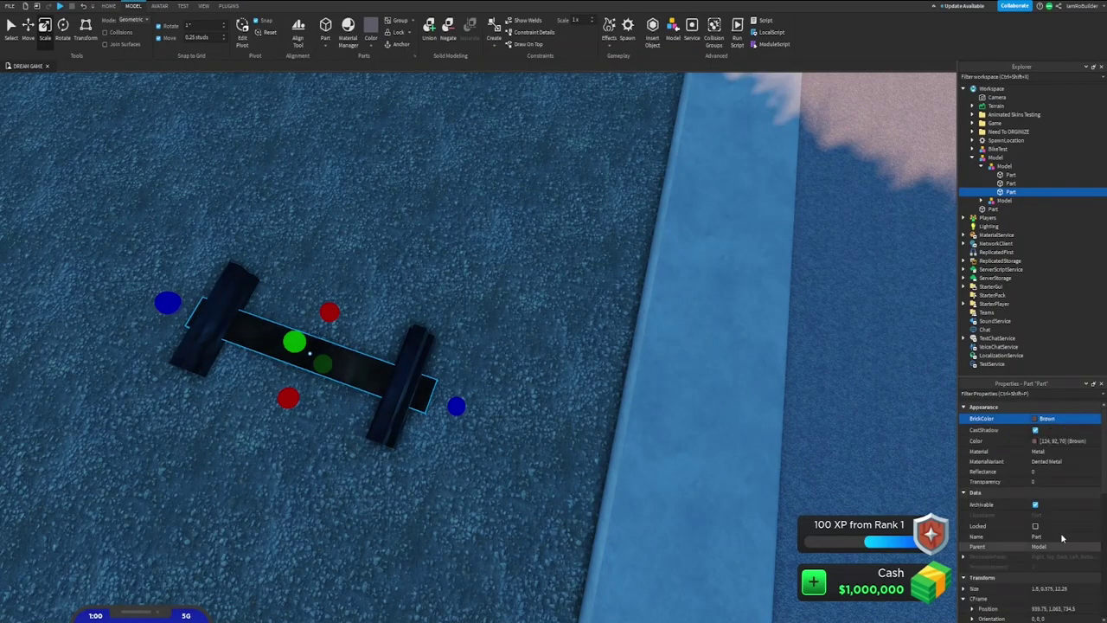
{"action": "left_click", "coordinate": [348, 28]}
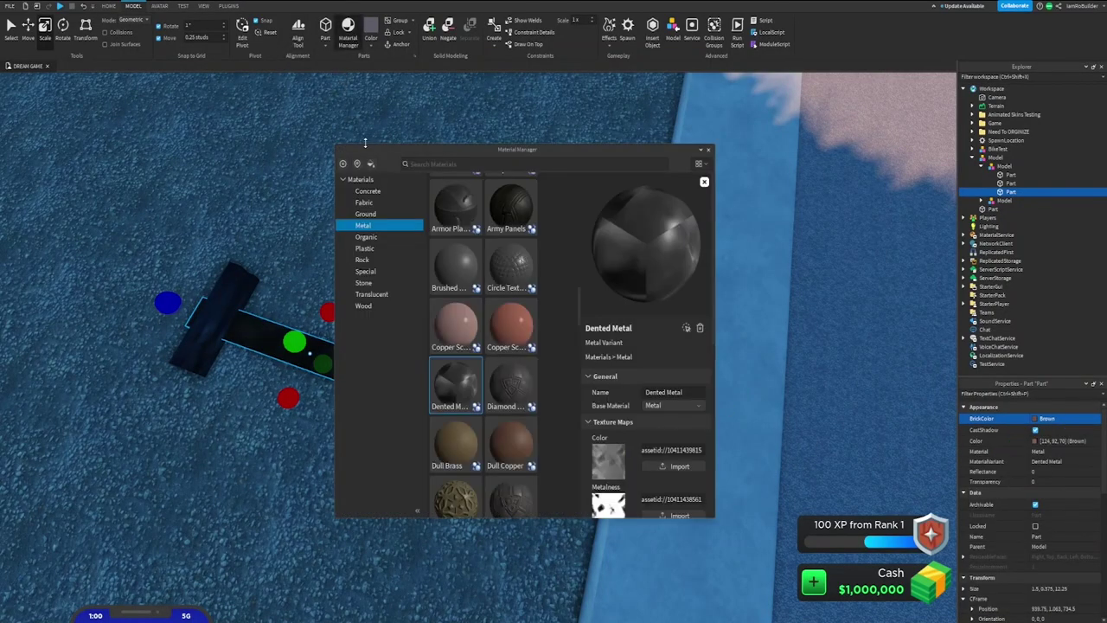
{"action": "left_click", "coordinate": [363, 306]}
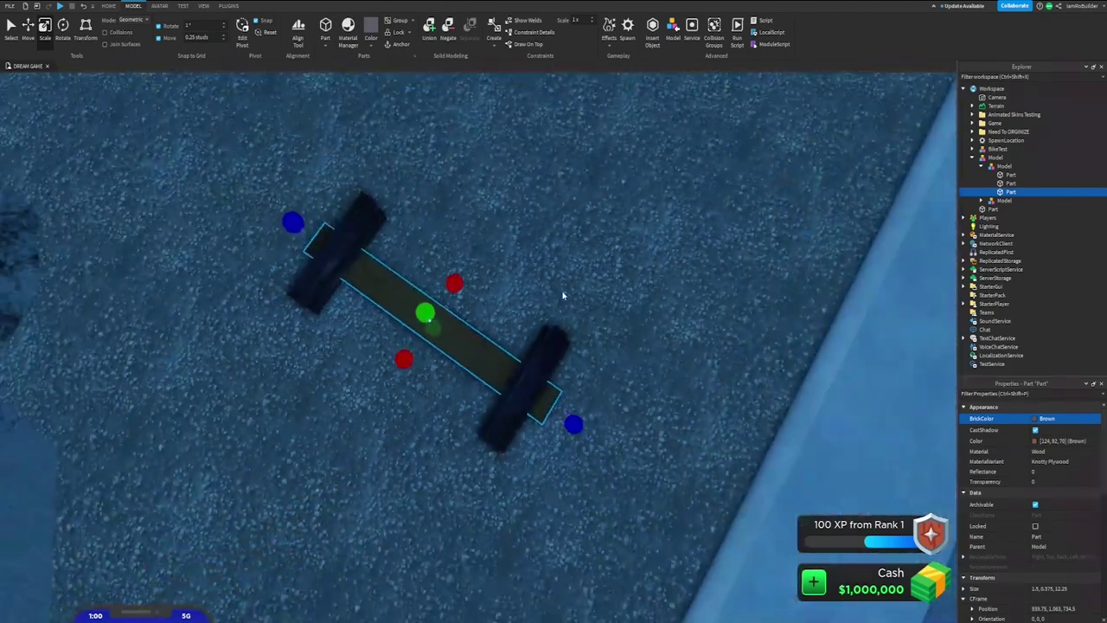
Launch Archimedes on the whole track model and set its arc direction to yaw on the X axis.
{"action": "scroll", "coordinate": [563, 291], "scroll_direction": "up", "scroll_amount": 5}
{"action": "left_click", "coordinate": [545, 355]}
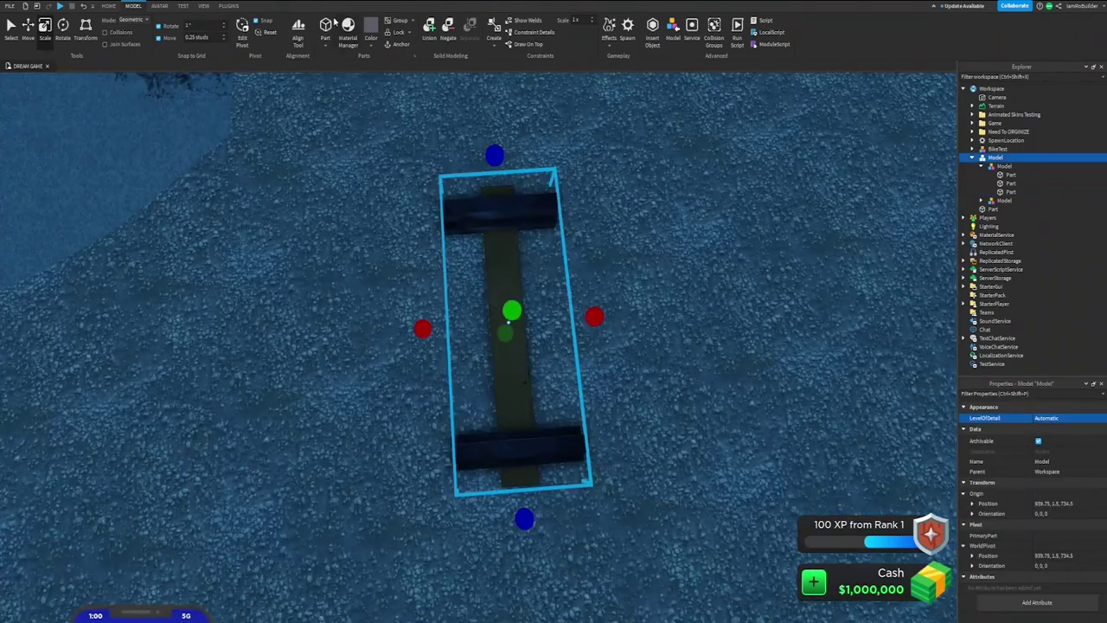
{"action": "left_click", "coordinate": [228, 7]}
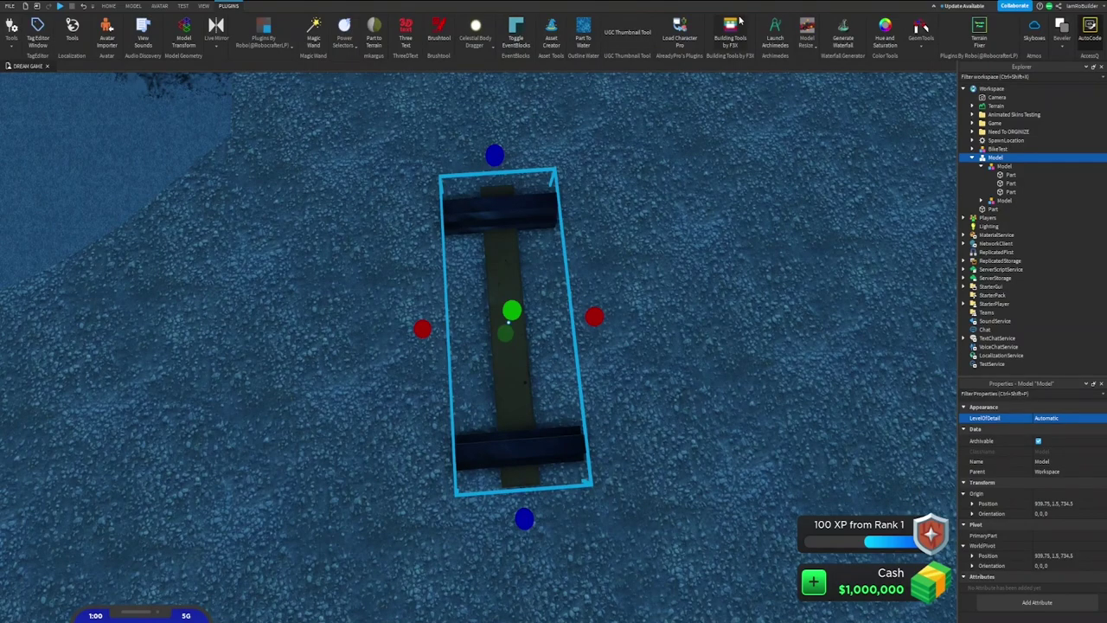
{"action": "left_click", "coordinate": [775, 35]}
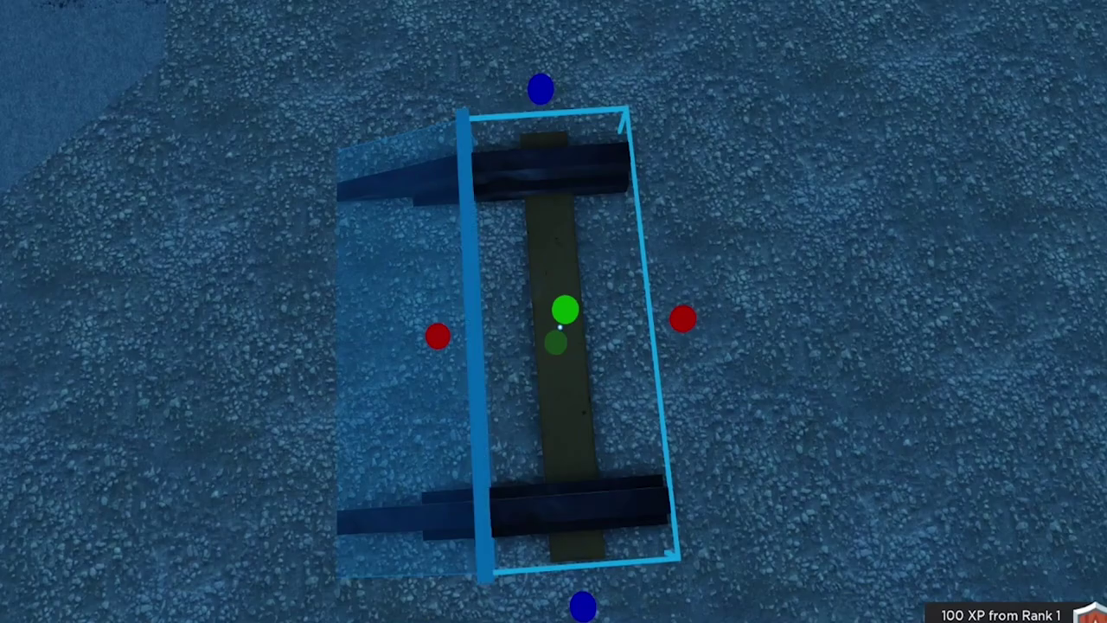
{"action": "left_click", "coordinate": [54, 137]}
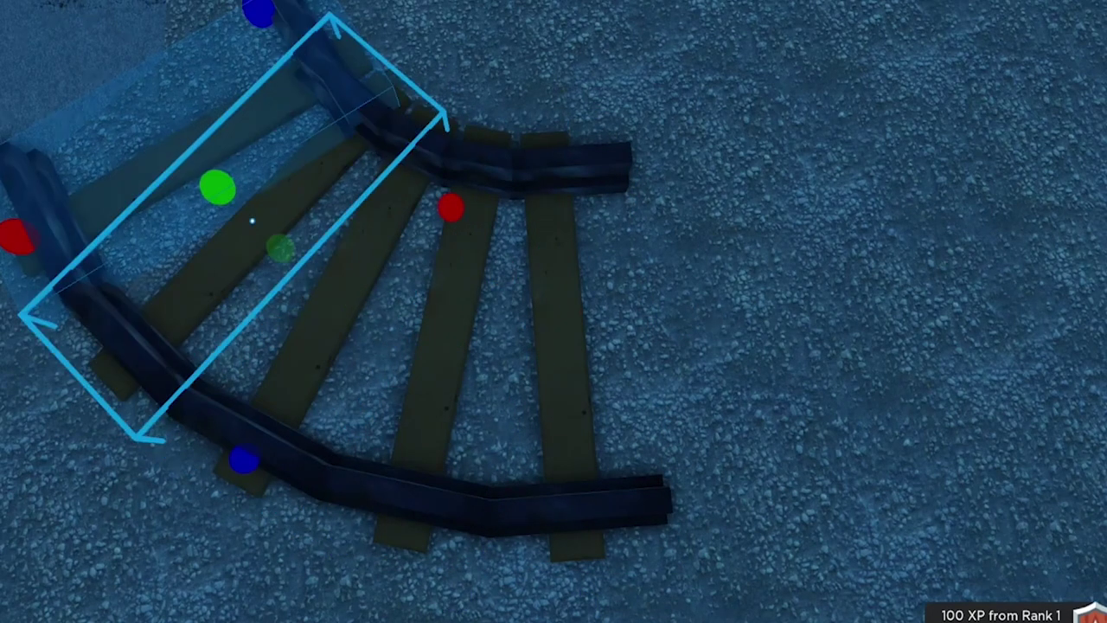
{"action": "right_click_drag", "start_coordinate": [626, 296], "coordinate": [680, 268]}
{"action": "scroll", "coordinate": [680, 268], "scroll_direction": "down", "scroll_amount": 3}
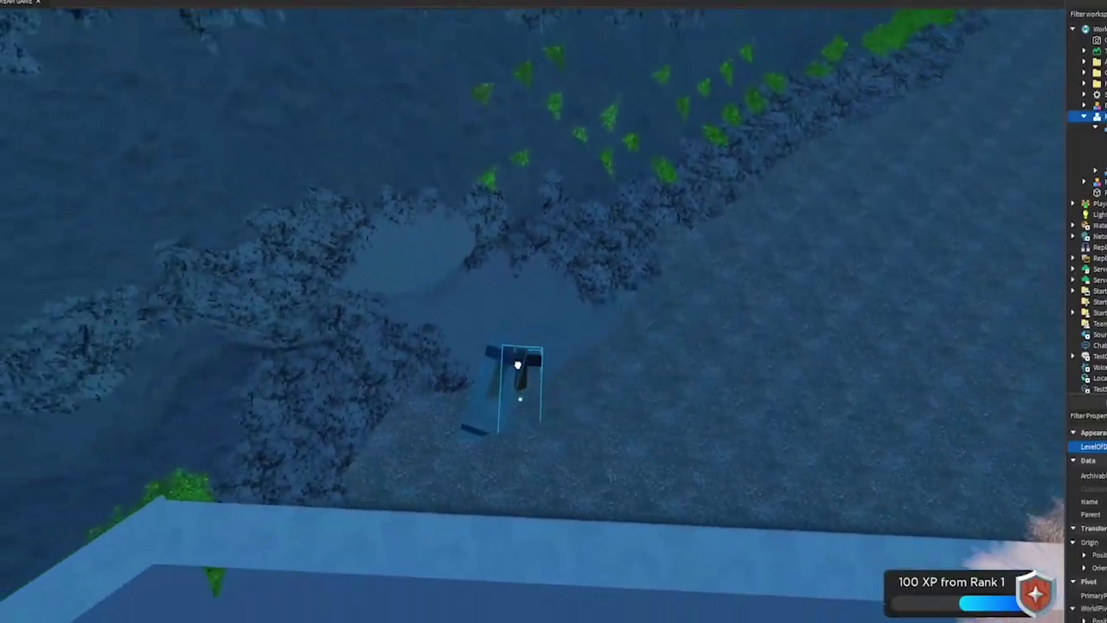
{"action": "left_click_drag", "start_coordinate": [517, 364], "coordinate": [522, 372]}
{"action": "key", "text": "ctrl+z"}
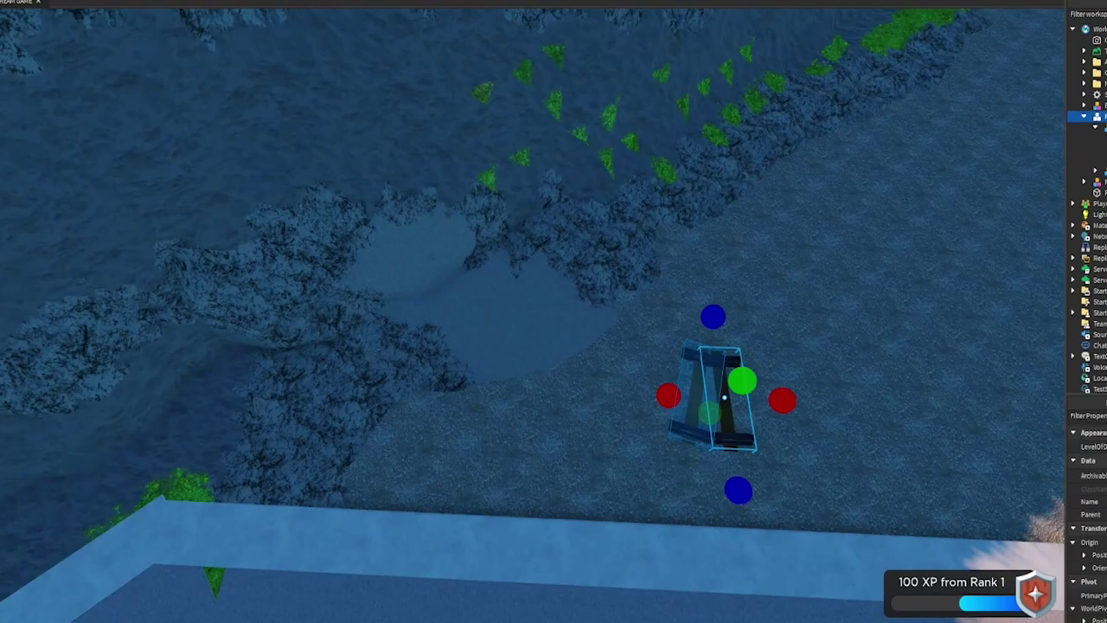
Move the track segment into the rocky hillside beside the lot and render curved track segments from there onto the gravel.
{"action": "left_click", "coordinate": [155, 94]}
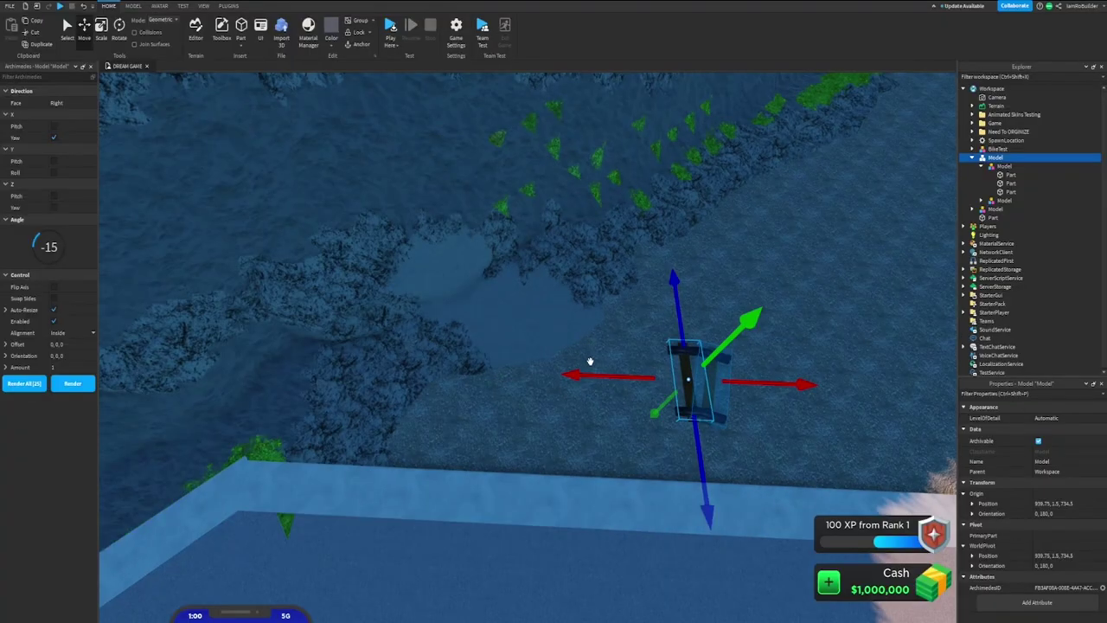
{"action": "left_click_drag", "start_coordinate": [590, 364], "coordinate": [463, 390]}
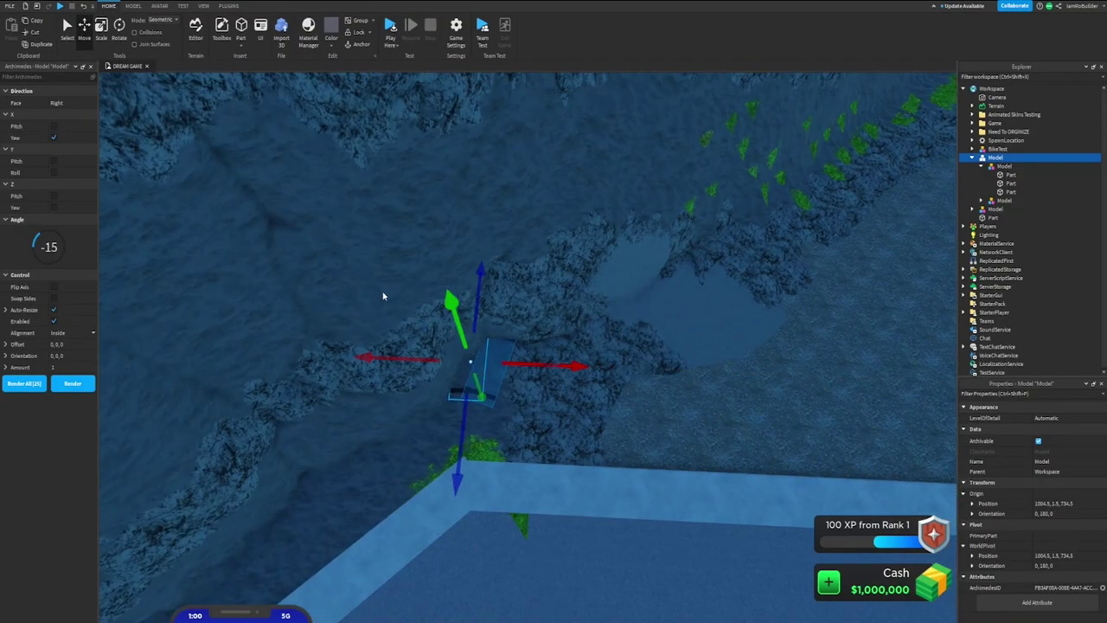
{"action": "left_click", "coordinate": [73, 384]}
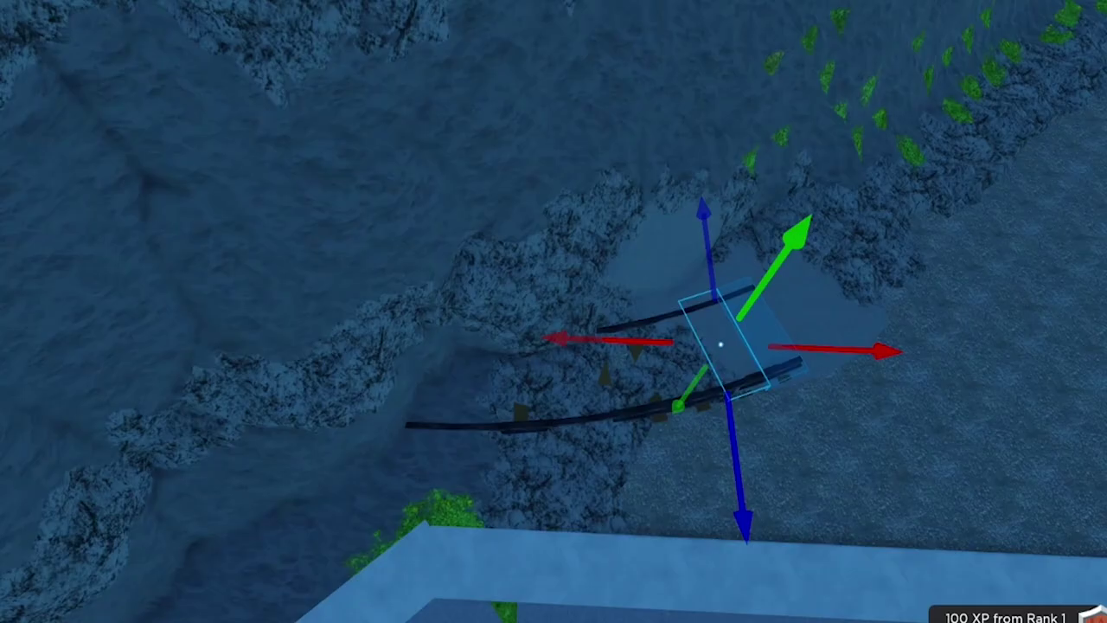
{"action": "left_click", "coordinate": [64, 384]}
{"action": "left_click", "coordinate": [64, 383]}
{"action": "left_click", "coordinate": [64, 383]}
{"action": "left_click", "coordinate": [64, 383]}
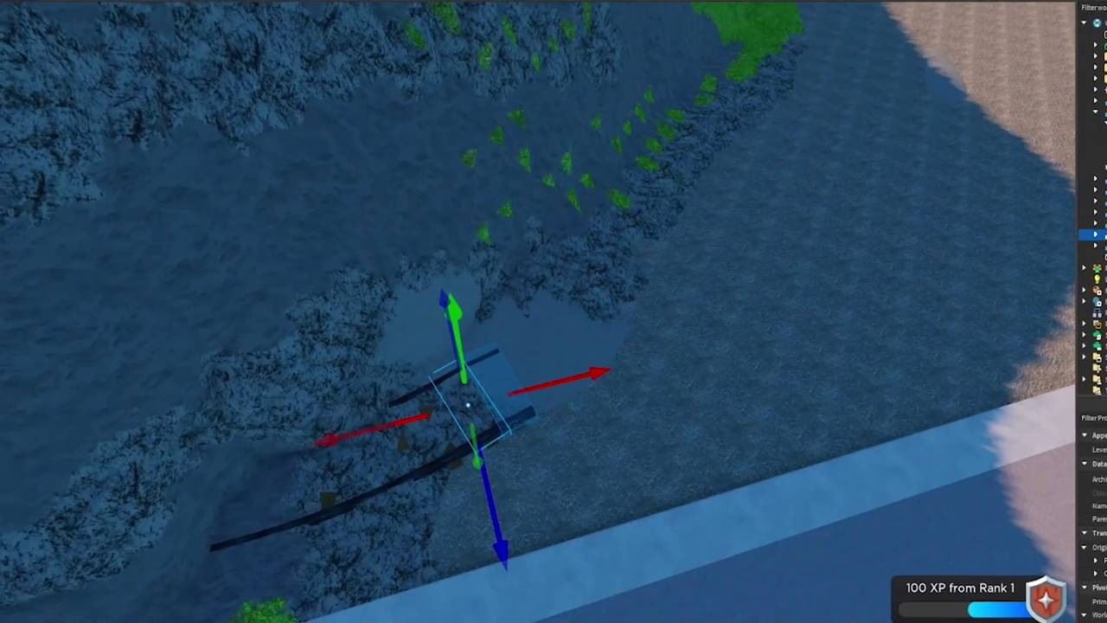
{"action": "left_click", "coordinate": [69, 384]}
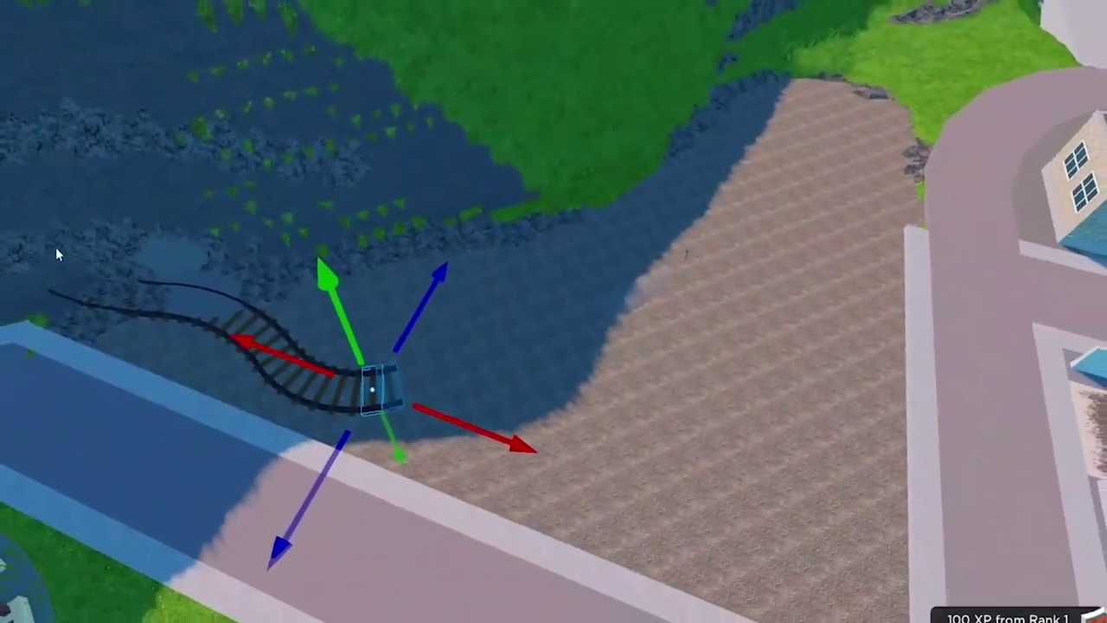
Close the Archimedes plugin and lay a duplicate of the end rail crosswise, stretched across both rails at the track's end.
{"action": "scroll", "coordinate": [54, 250], "scroll_direction": "up", "scroll_amount": 5}
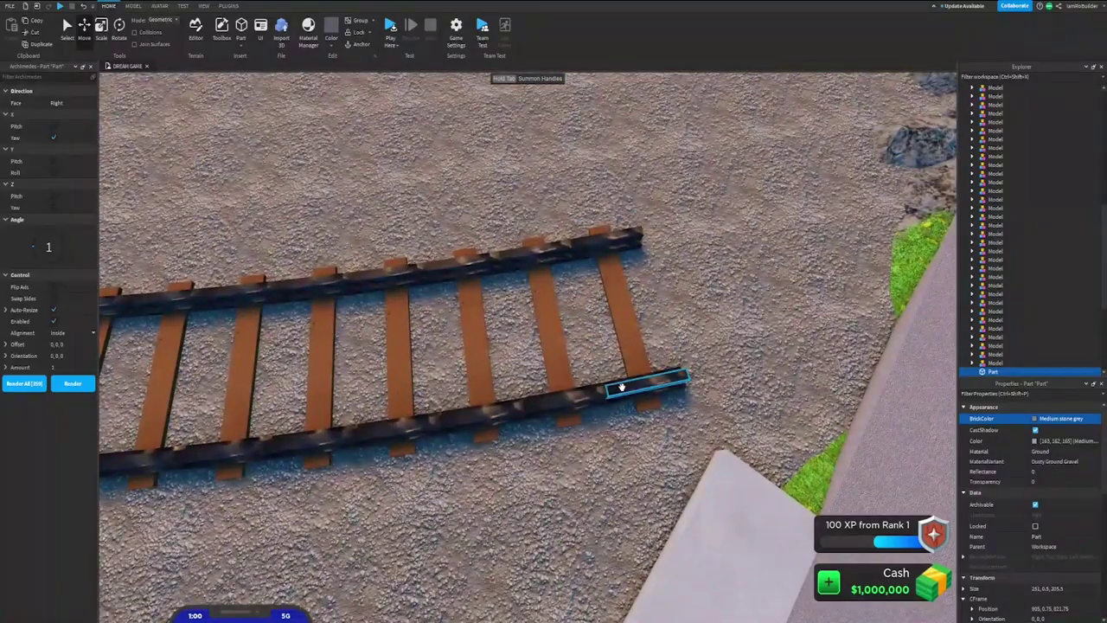
{"action": "left_click", "coordinate": [624, 386]}
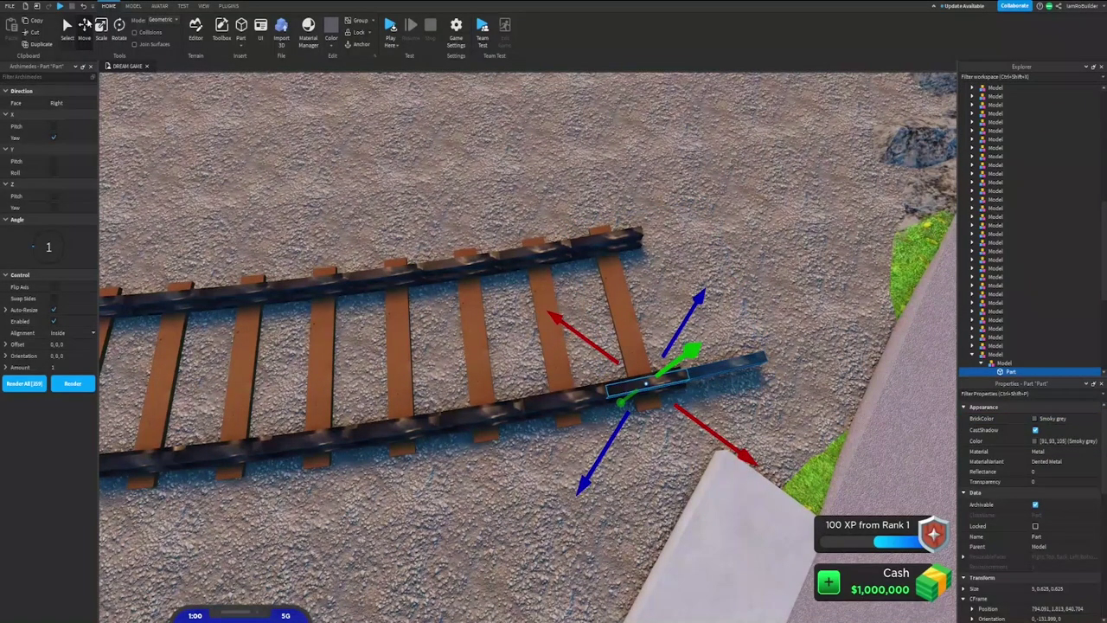
{"action": "left_click", "coordinate": [91, 67]}
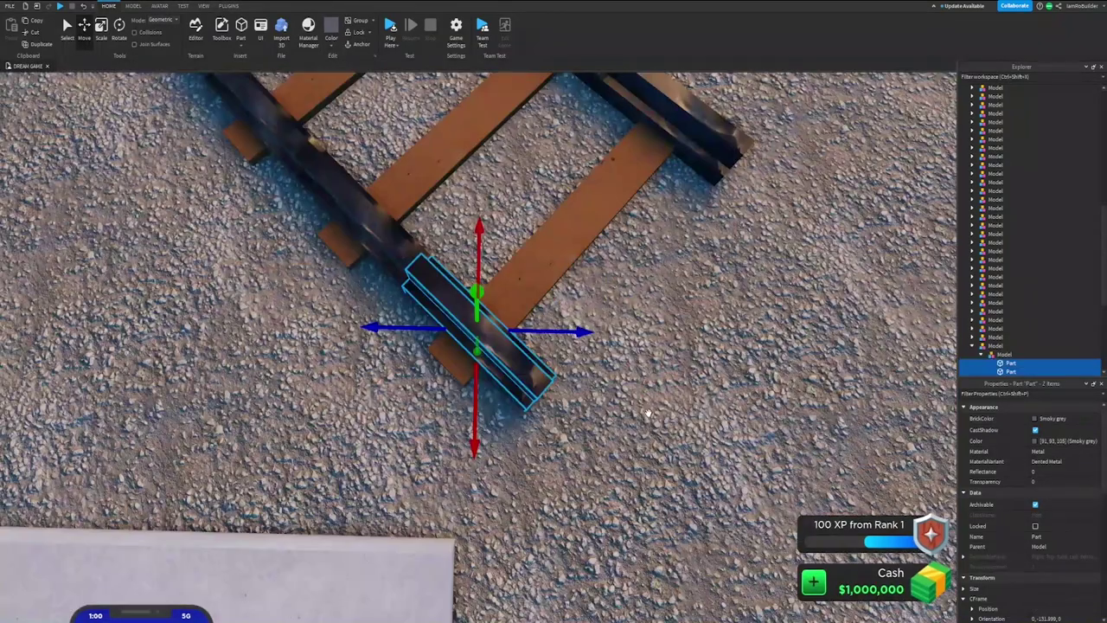
{"action": "key", "text": "ctrl+d"}
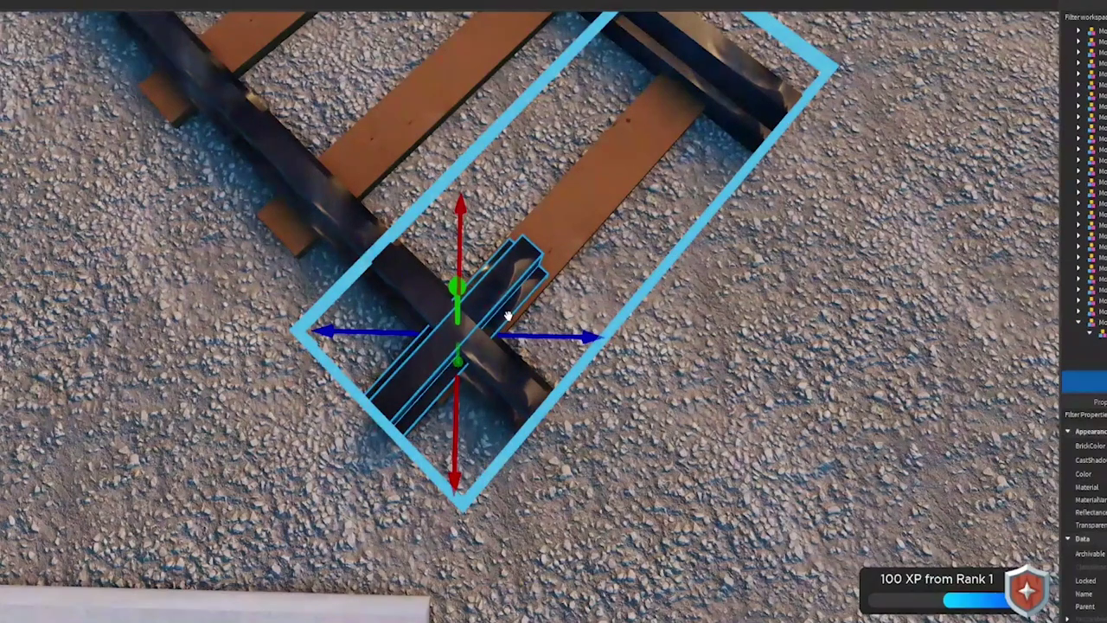
{"action": "key", "text": "ctrl+l"}
{"action": "left_click_drag", "start_coordinate": [523, 267], "coordinate": [600, 185]}
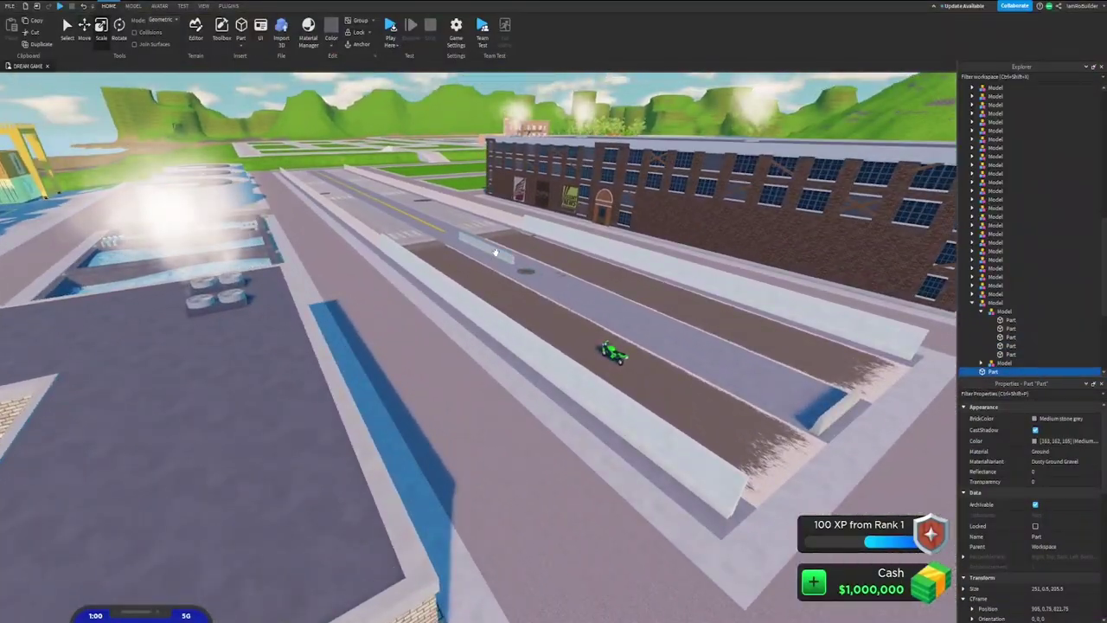
Place a copy of the street's concrete road stop across the track's end, resize it and colour it Bright yellow.
{"action": "left_click", "coordinate": [495, 251]}
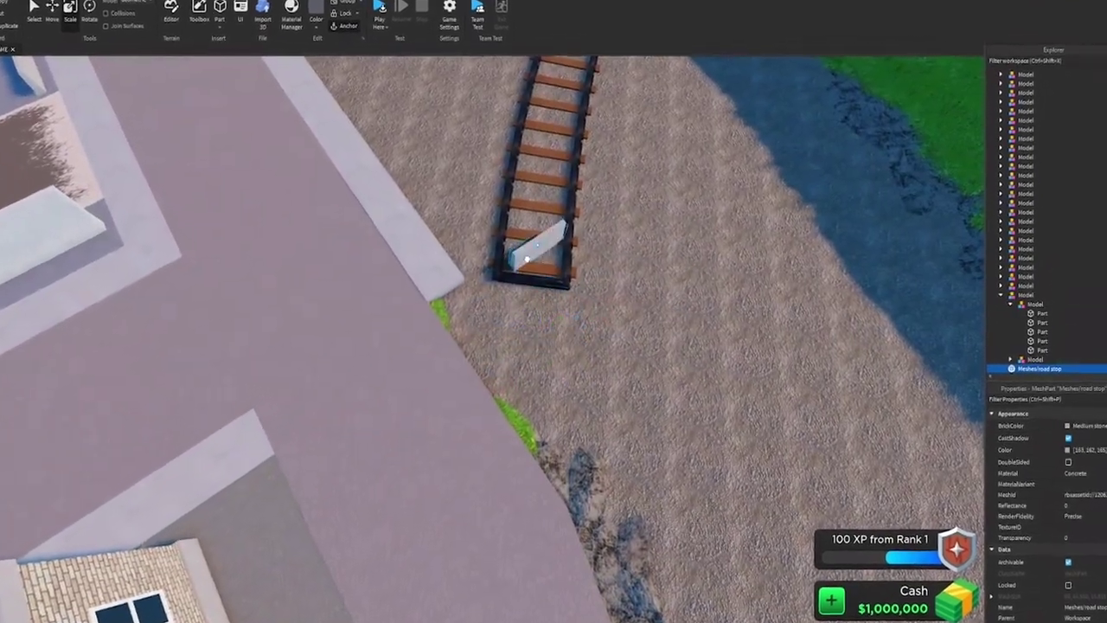
{"action": "left_click_drag", "start_coordinate": [527, 259], "coordinate": [520, 267]}
{"action": "key", "text": "ctrl+2"}
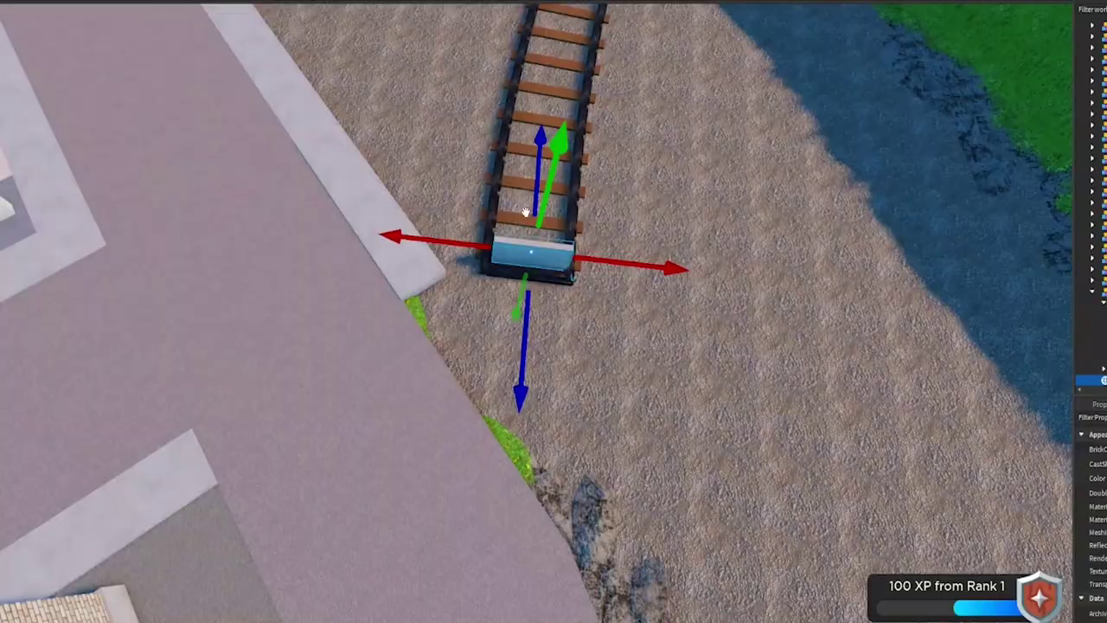
{"action": "right_click_drag", "start_coordinate": [527, 213], "coordinate": [884, 361]}
{"action": "key", "text": "ctrl+3"}
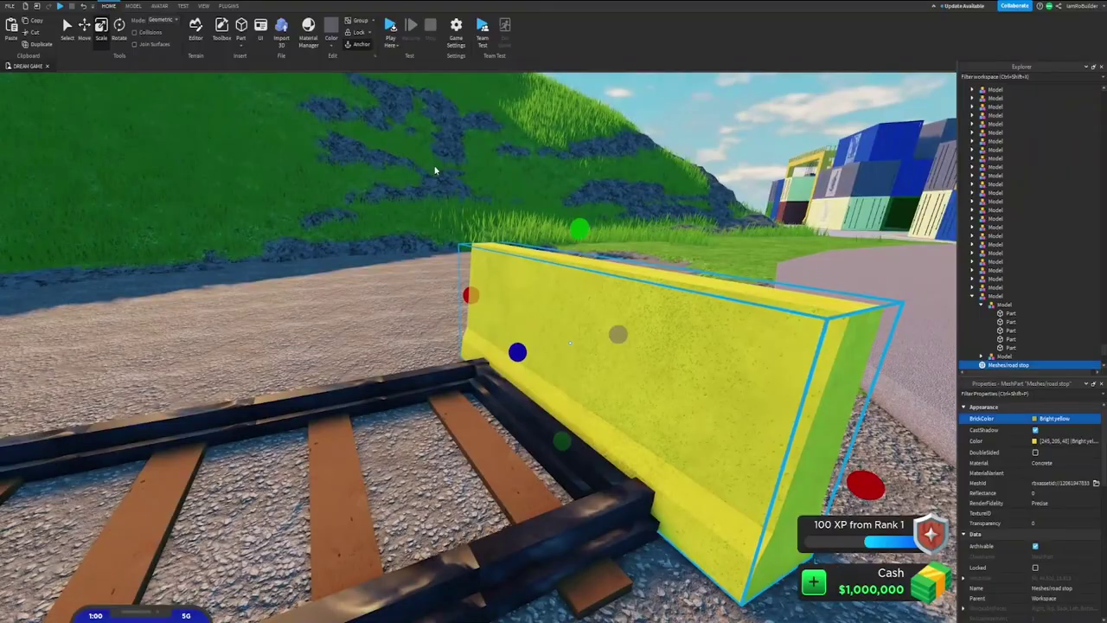
{"action": "right_click_drag", "start_coordinate": [438, 171], "coordinate": [401, 128]}
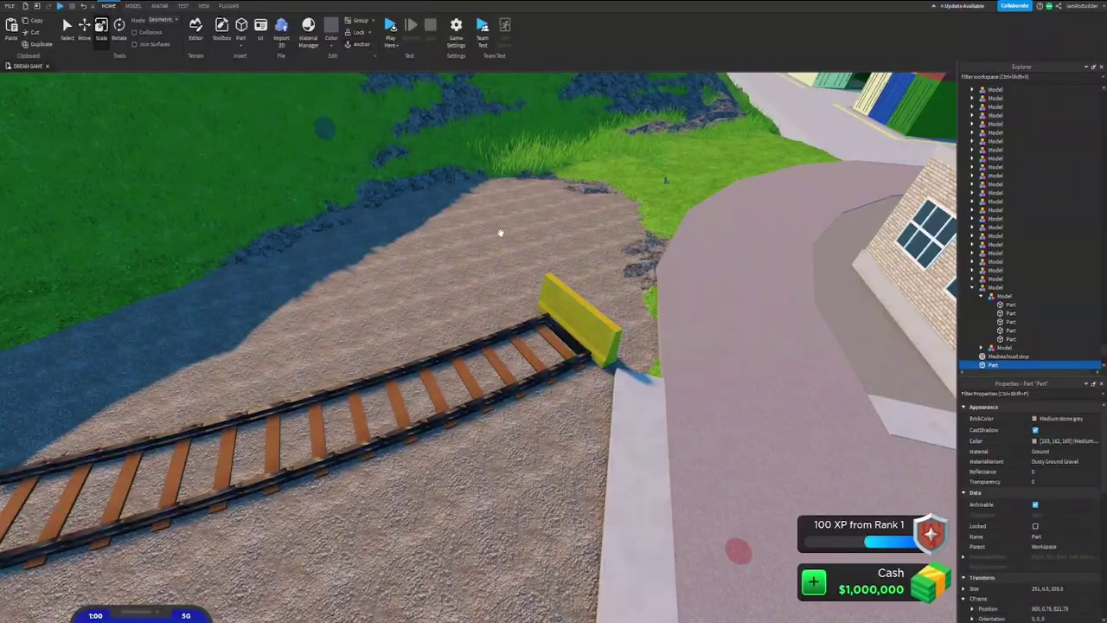
Place the tunnel model over the hillside end of the track and turn it so its opening lines up with the rails.
{"action": "right_click_drag", "start_coordinate": [500, 232], "coordinate": [500, 232]}
{"action": "scroll", "coordinate": [421, 321], "scroll_direction": "up", "scroll_amount": 6}
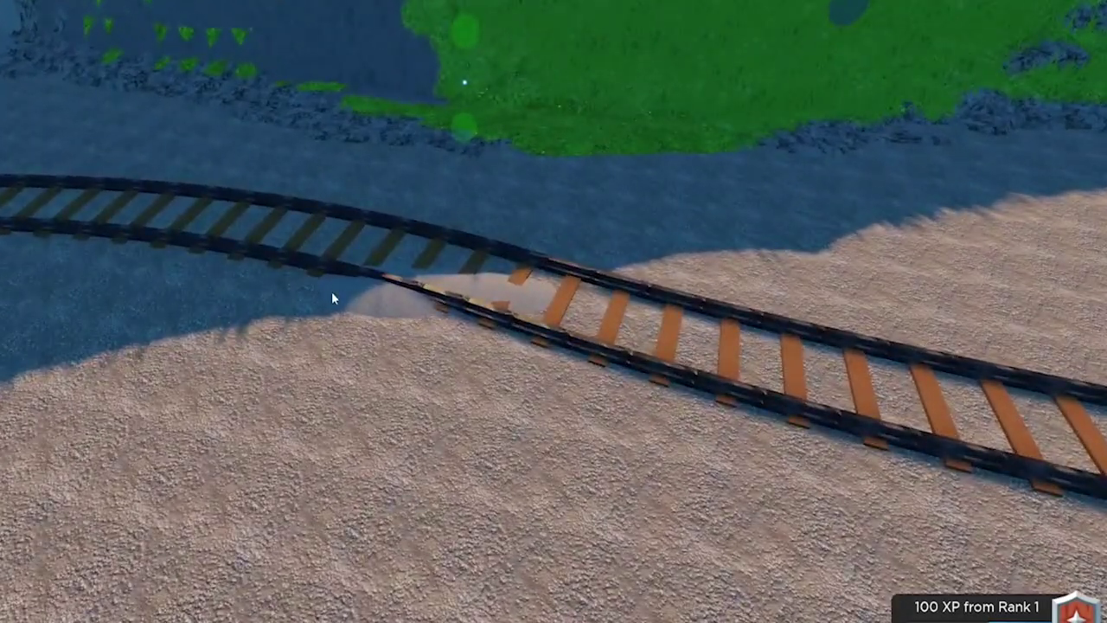
{"action": "scroll", "coordinate": [426, 277], "scroll_direction": "down", "scroll_amount": 8}
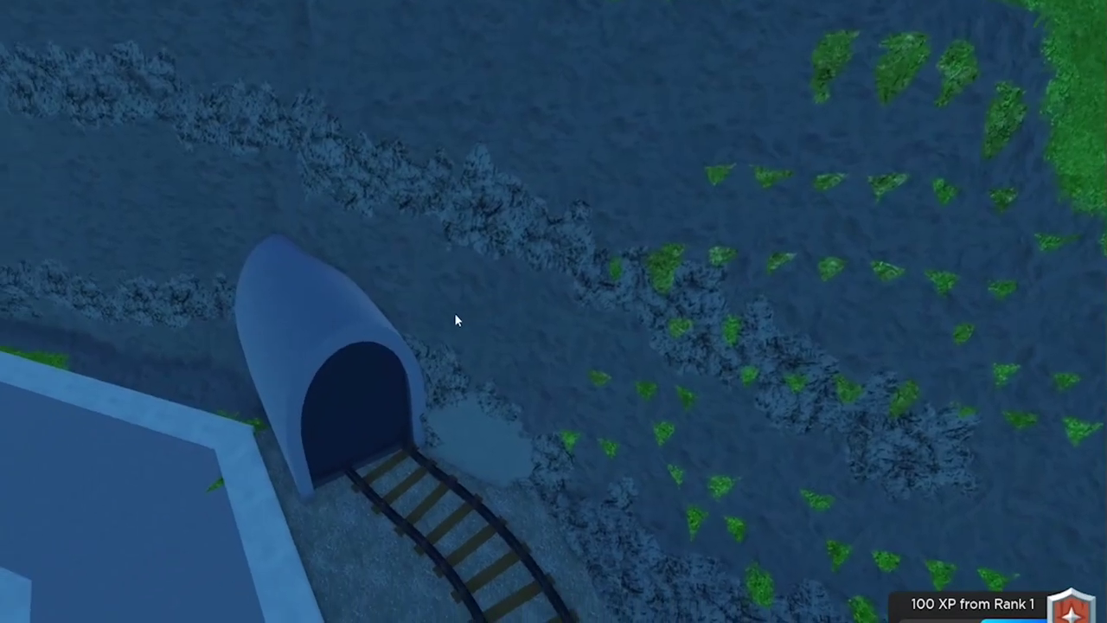
{"action": "scroll", "coordinate": [455, 313], "scroll_direction": "up", "scroll_amount": 4}
{"action": "right_click_drag", "start_coordinate": [455, 312], "coordinate": [455, 314]}
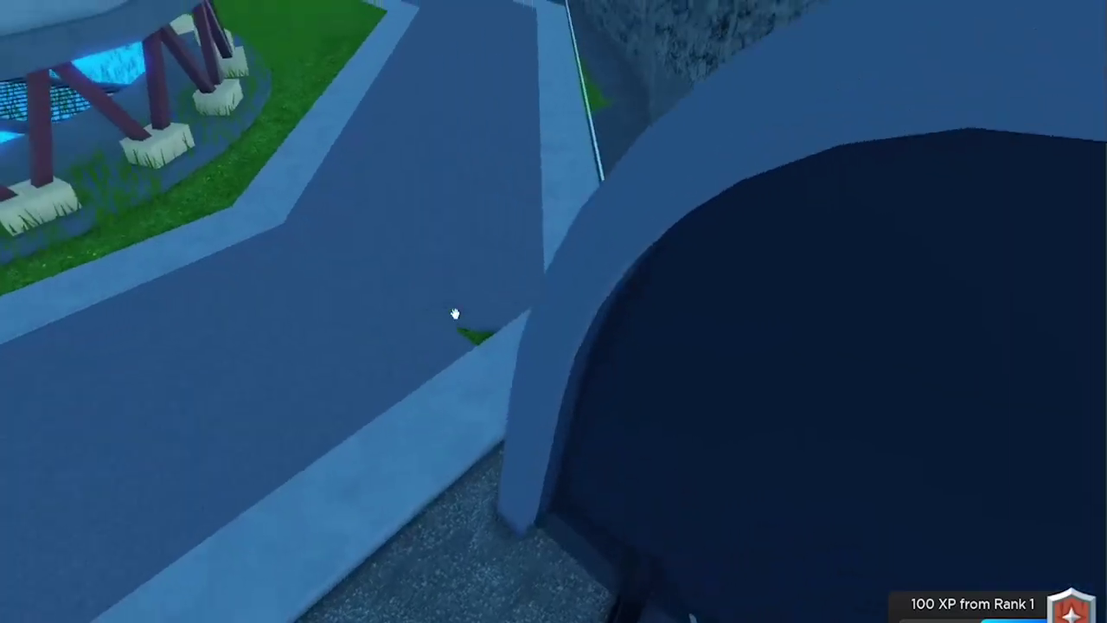
{"action": "scroll", "coordinate": [534, 323], "scroll_direction": "down", "scroll_amount": 5}
{"action": "left_click", "coordinate": [537, 323]}
{"action": "scroll", "coordinate": [538, 324], "scroll_direction": "down", "scroll_amount": 2}
{"action": "scroll", "coordinate": [145, 165], "scroll_direction": "down", "scroll_amount": 1}
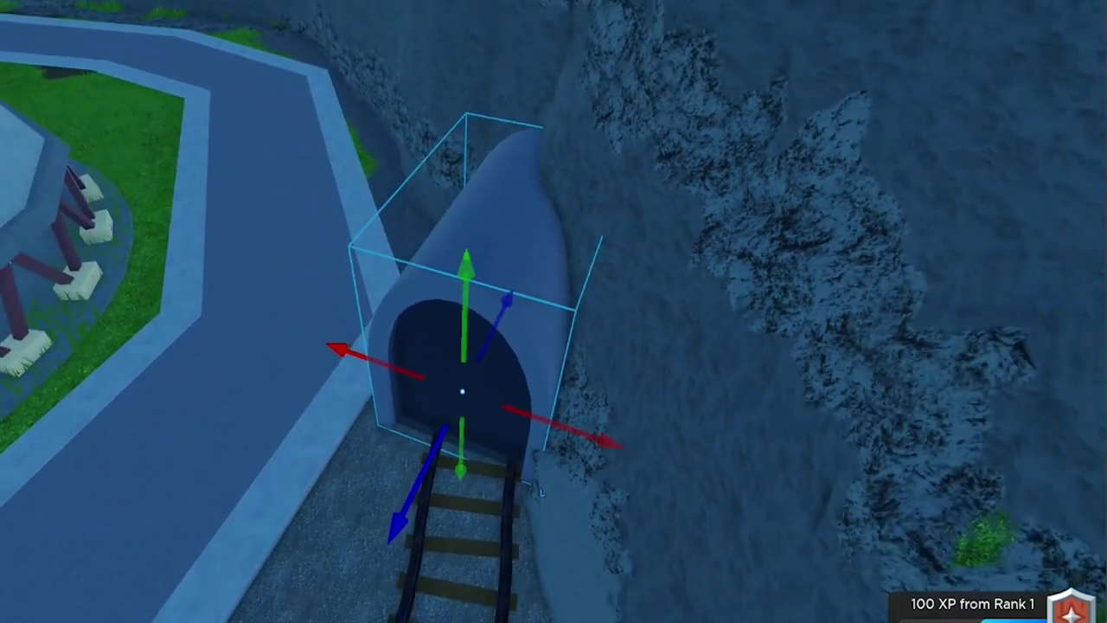
{"action": "key", "text": "ctrl+4"}
{"action": "left_click_drag", "start_coordinate": [497, 497], "coordinate": [511, 489]}
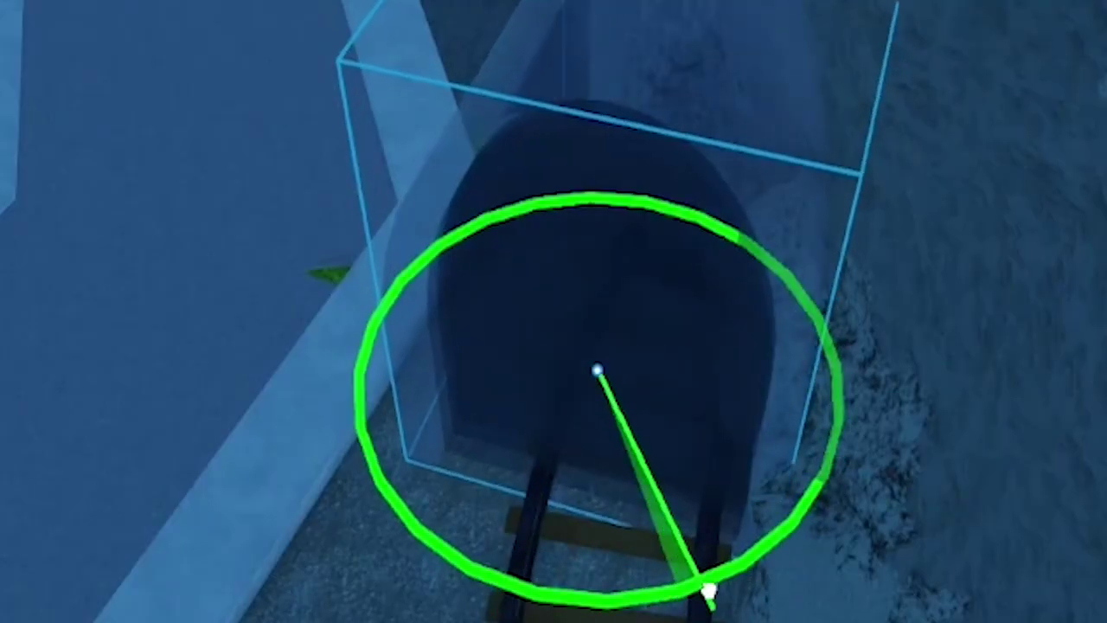
{"action": "left_click_drag", "start_coordinate": [709, 593], "coordinate": [737, 586]}
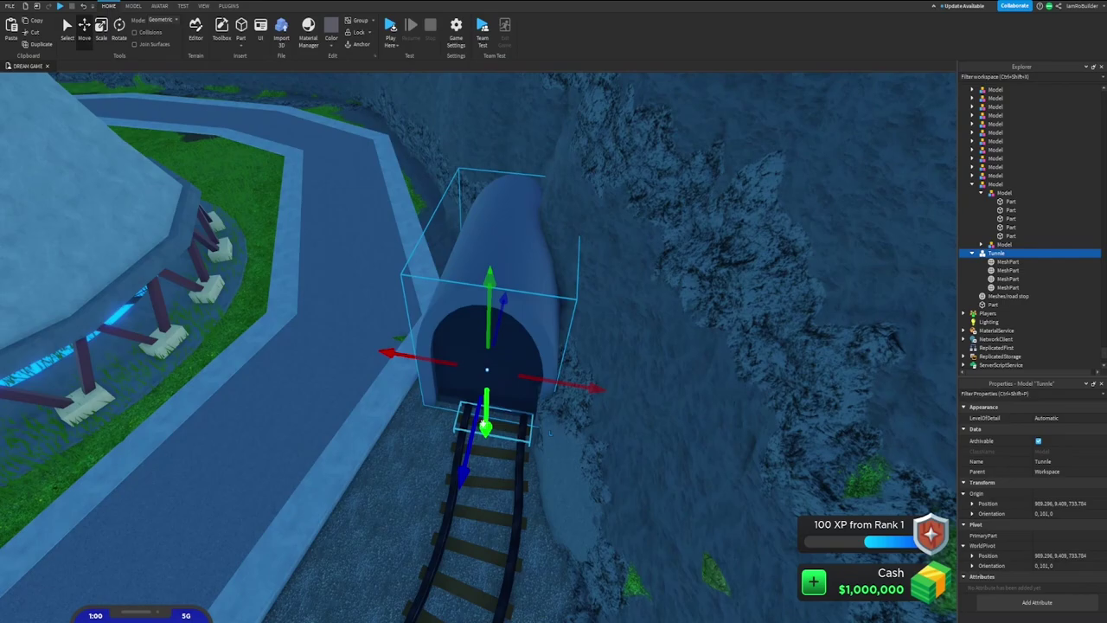
{"action": "left_click_drag", "start_coordinate": [470, 431], "coordinate": [463, 455]}
Delete the surplus track segments hidden inside the tunnel.
{"action": "scroll", "coordinate": [532, 432], "scroll_direction": "up", "scroll_amount": 5}
{"action": "right_click_drag", "start_coordinate": [530, 435], "coordinate": [533, 438]}
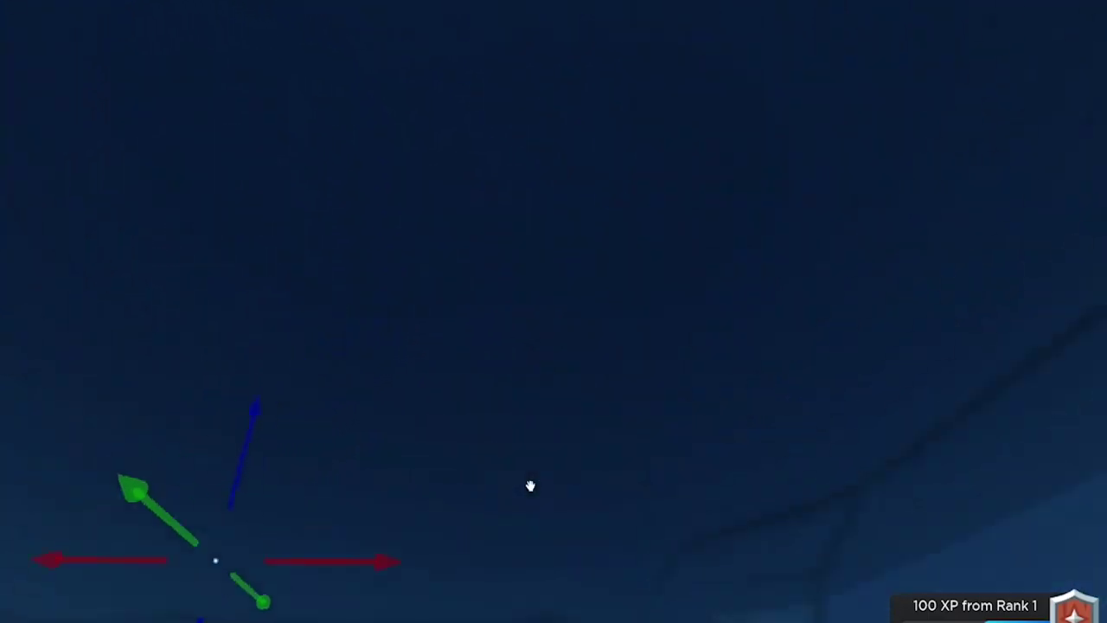
{"action": "scroll", "coordinate": [530, 488], "scroll_direction": "up", "scroll_amount": 3}
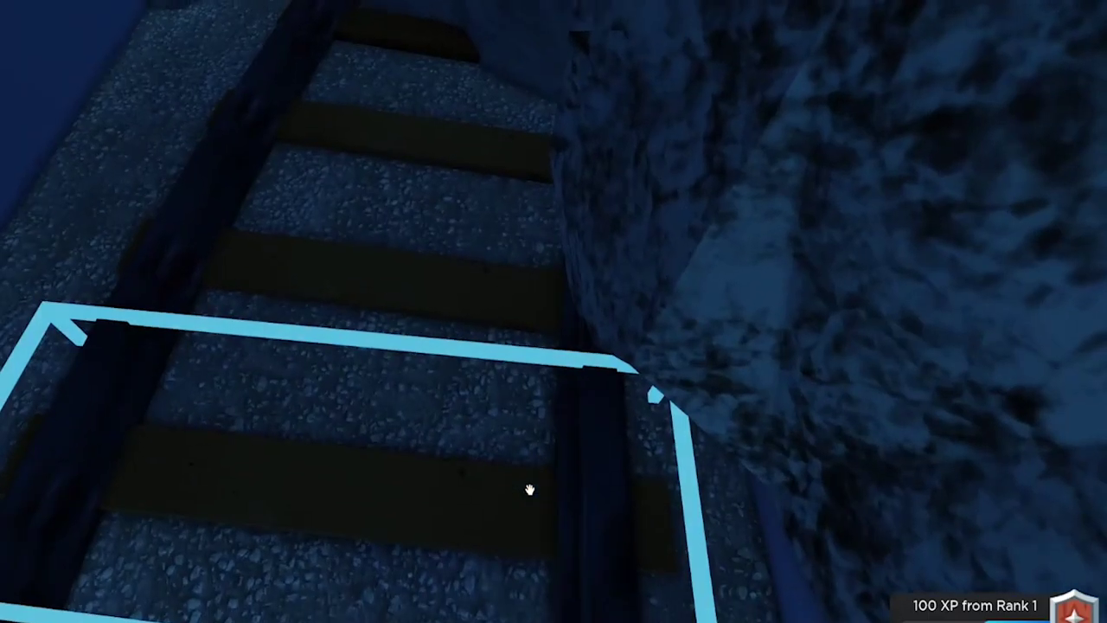
{"action": "right_click_drag", "start_coordinate": [528, 490], "coordinate": [531, 487]}
{"action": "left_click", "coordinate": [537, 487]}
{"action": "left_click", "coordinate": [457, 254], "text": "ctrl"}
{"action": "left_click", "coordinate": [411, 85], "text": "ctrl"}
{"action": "right_click_drag", "start_coordinate": [391, 113], "coordinate": [391, 115]}
{"action": "key", "text": "w"}
{"action": "left_click", "coordinate": [516, 314], "text": "ctrl"}
{"action": "right_click_drag", "start_coordinate": [542, 300], "coordinate": [519, 235]}
{"action": "key", "text": "Delete"}
Set up the terrain Grow brush with the Rock material and plane lock off.
{"action": "scroll", "coordinate": [529, 262], "scroll_direction": "down", "scroll_amount": 5}
{"action": "scroll", "coordinate": [526, 208], "scroll_direction": "up", "scroll_amount": 5}
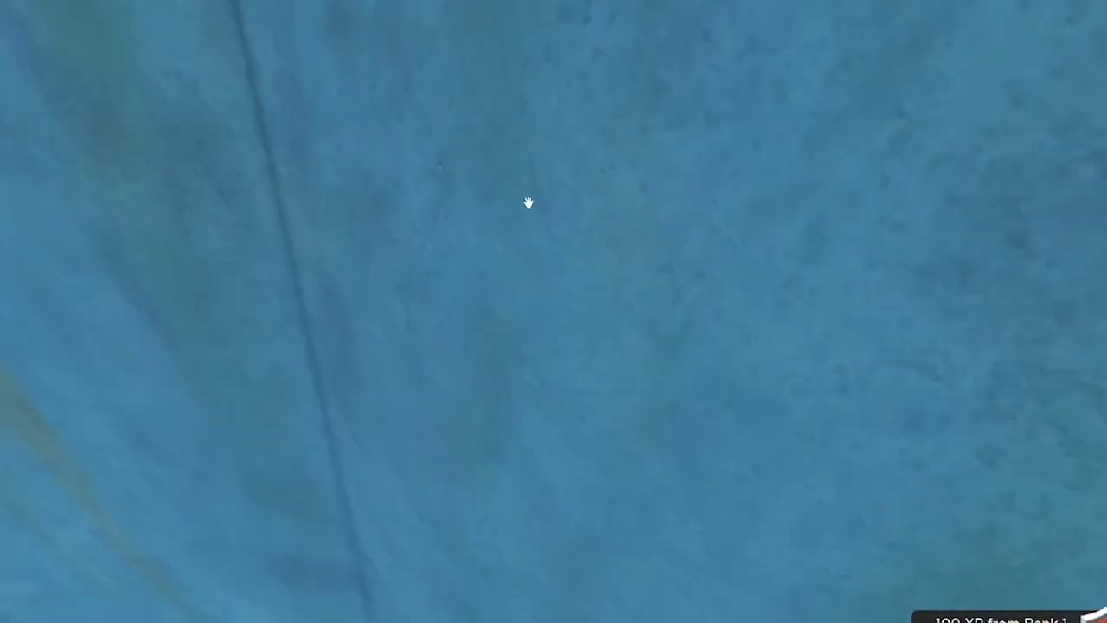
{"action": "scroll", "coordinate": [526, 198], "scroll_direction": "up", "scroll_amount": 5}
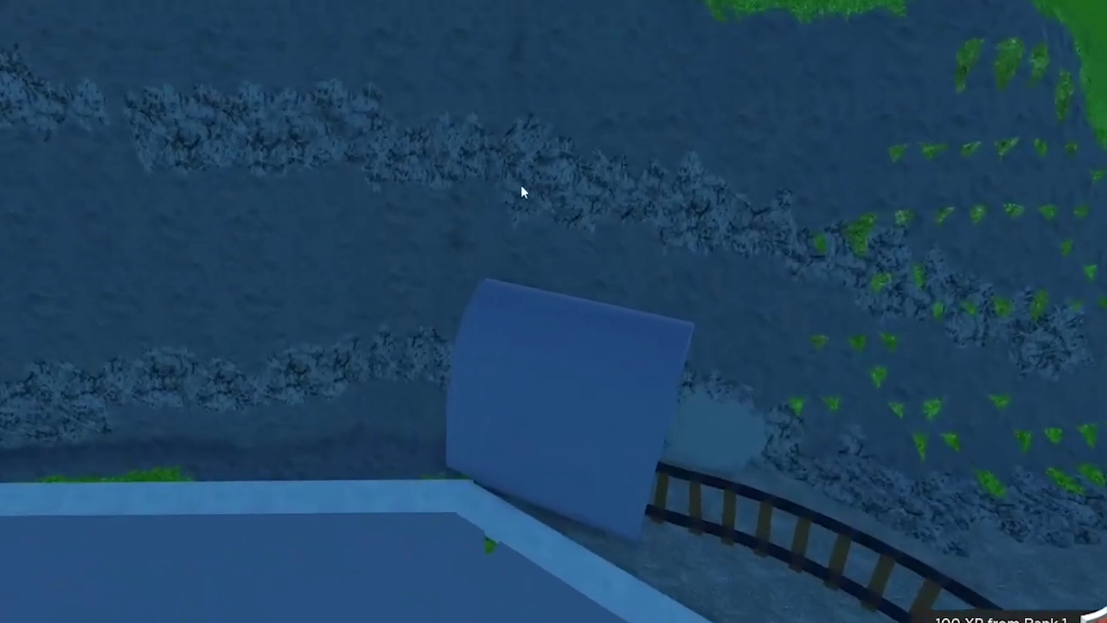
{"action": "key", "text": "d"}
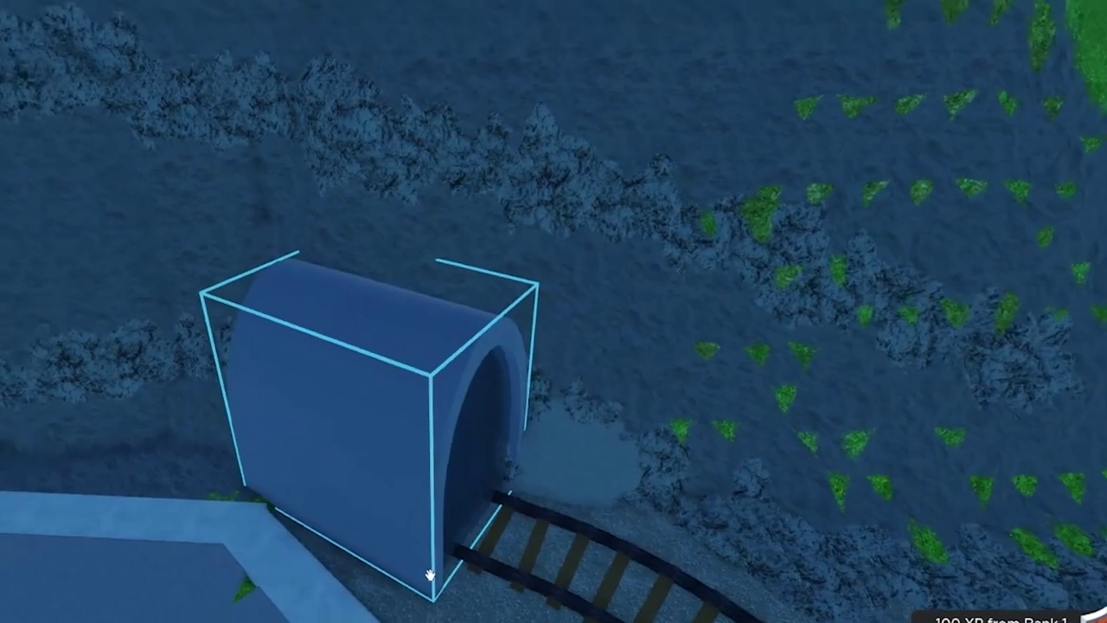
{"action": "scroll", "coordinate": [430, 575], "scroll_direction": "down", "scroll_amount": 5}
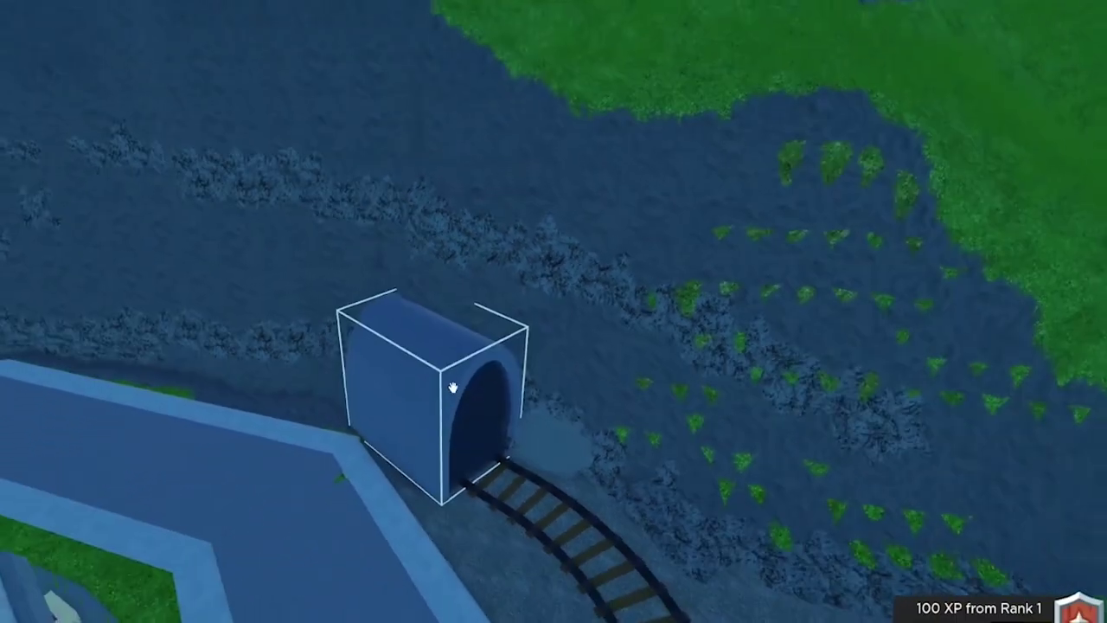
{"action": "scroll", "coordinate": [386, 268], "scroll_direction": "up", "scroll_amount": 3}
{"action": "left_click", "coordinate": [386, 268]}
{"action": "scroll", "coordinate": [445, 327], "scroll_direction": "up", "scroll_amount": 6}
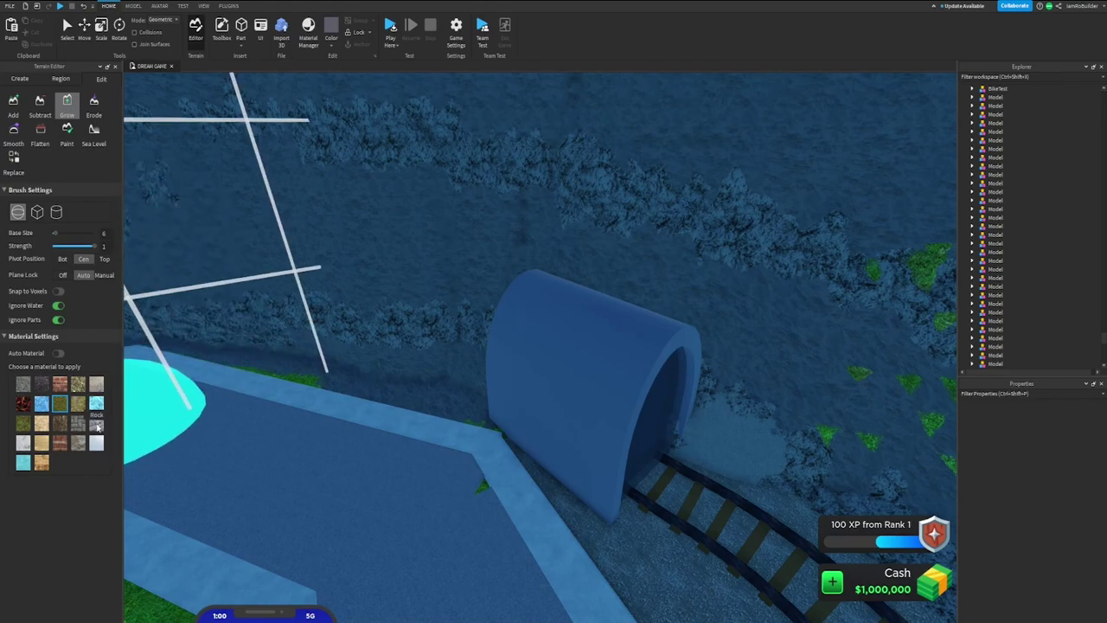
{"action": "left_click", "coordinate": [97, 428]}
{"action": "scroll", "coordinate": [489, 358], "scroll_direction": "up", "scroll_amount": 5}
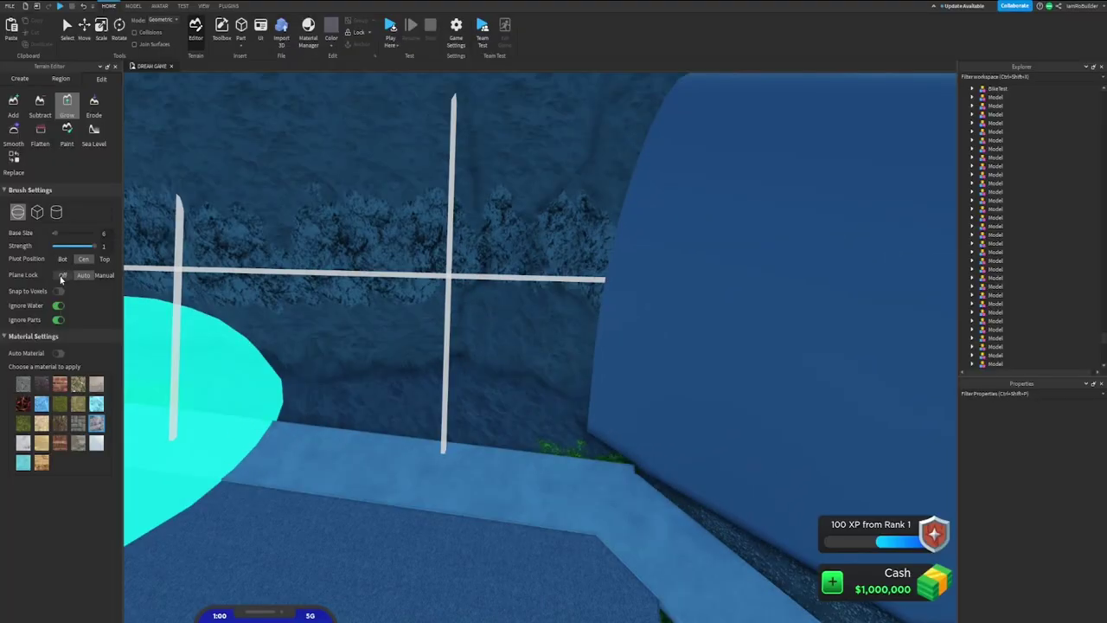
{"action": "left_click", "coordinate": [63, 274]}
Grow Rock terrain around the roadside wall and roof of the tunnel to embed it in the hillside.
{"action": "scroll", "coordinate": [444, 312], "scroll_direction": "down", "scroll_amount": 5}
{"action": "right_click_drag", "start_coordinate": [443, 312], "coordinate": [452, 320]}
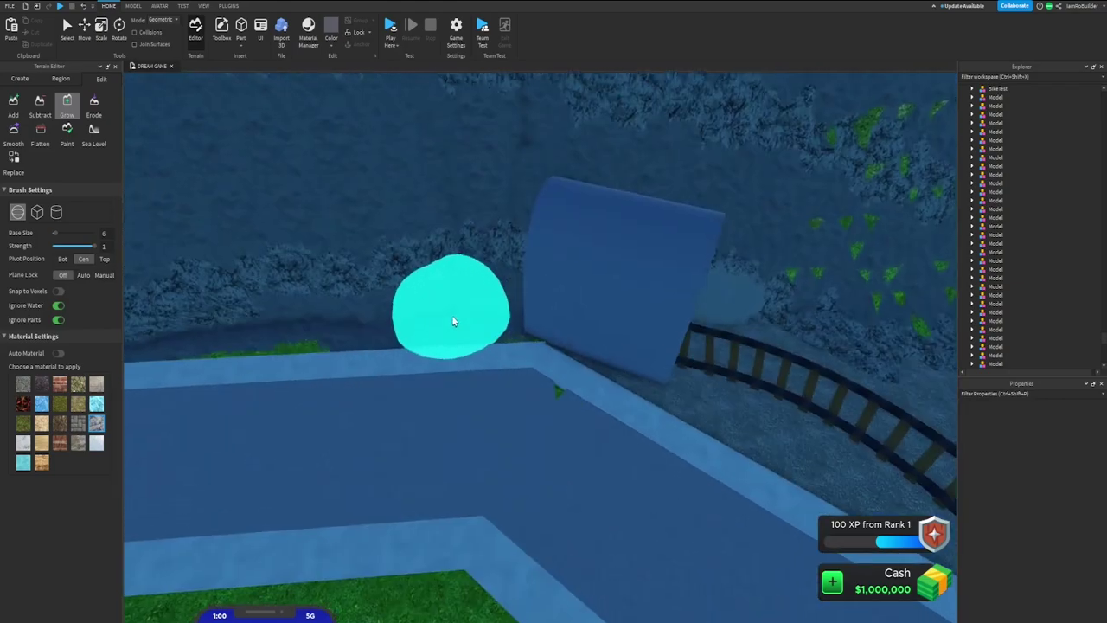
{"action": "left_click_drag", "start_coordinate": [491, 327], "coordinate": [485, 281]}
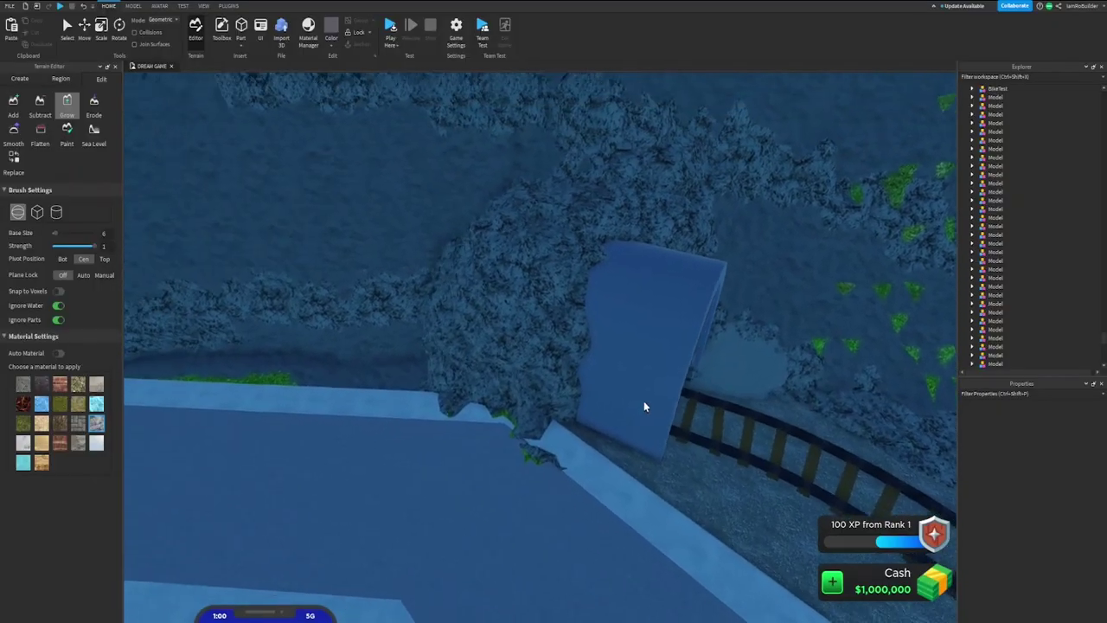
{"action": "right_click_drag", "start_coordinate": [644, 403], "coordinate": [645, 405]}
{"action": "key", "text": "s"}
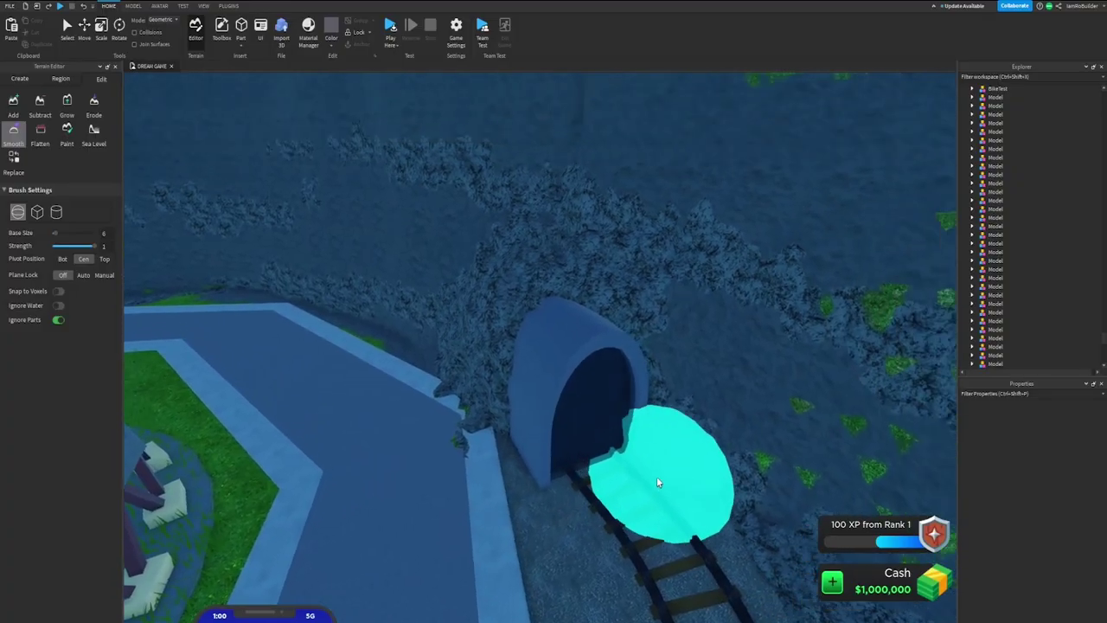
{"action": "right_click_drag", "start_coordinate": [657, 481], "coordinate": [657, 481]}
{"action": "key", "text": "s"}
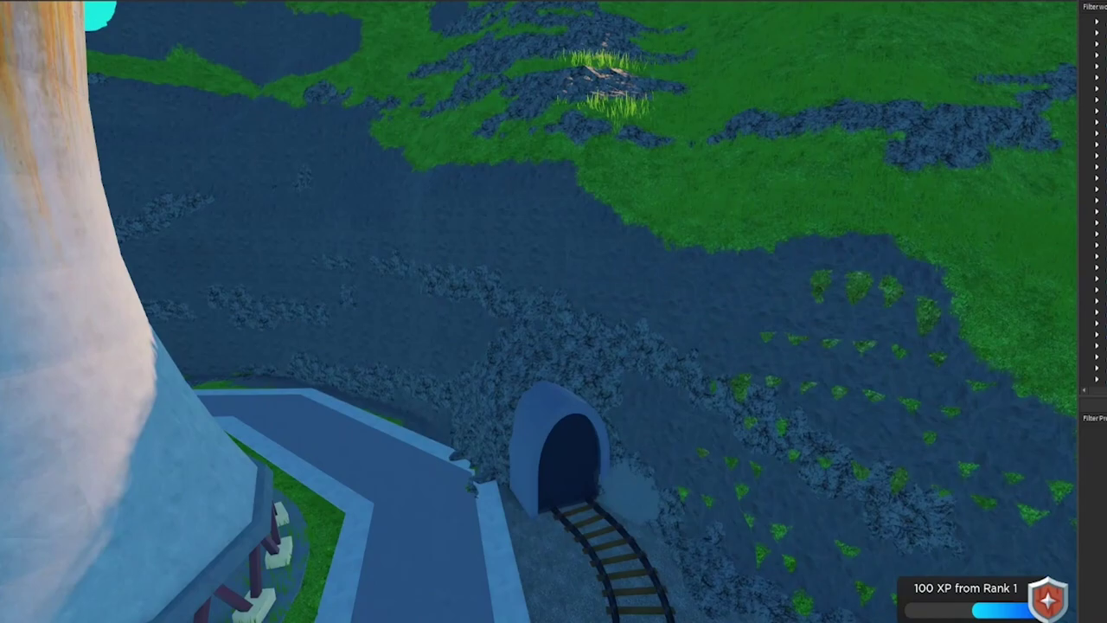
Copy a shipping container from the port yard onto the gravel lot and position it near the street corner.
{"action": "right_click_drag", "start_coordinate": [274, 220], "coordinate": [277, 222]}
{"action": "right_click_drag", "start_coordinate": [467, 368], "coordinate": [470, 367]}
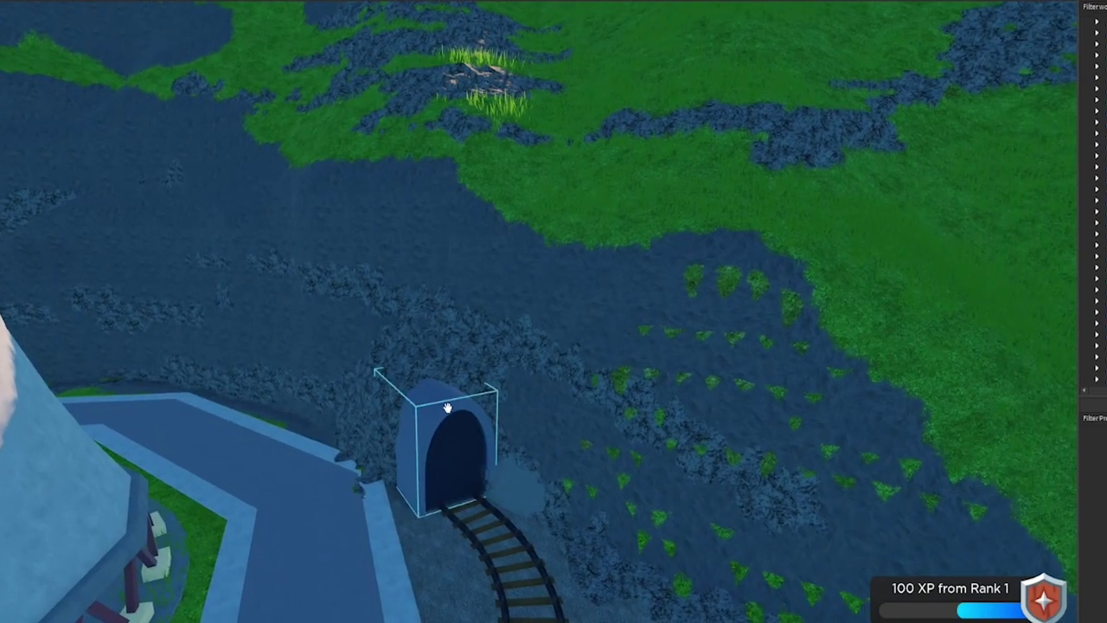
{"action": "scroll", "coordinate": [447, 407], "scroll_direction": "down", "scroll_amount": 5}
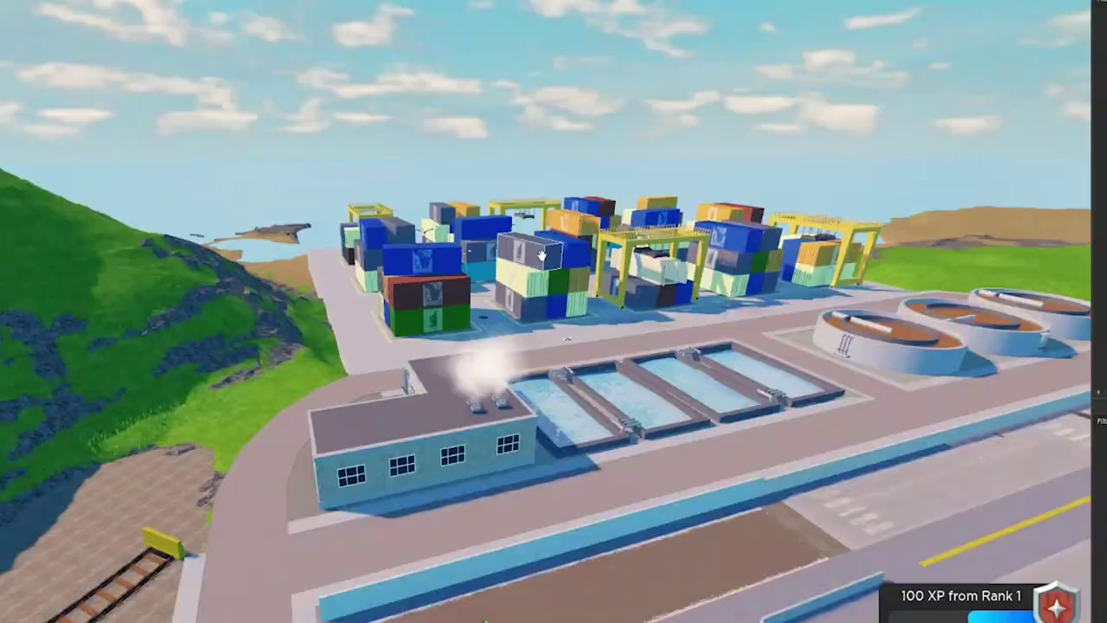
{"action": "left_click", "coordinate": [535, 264]}
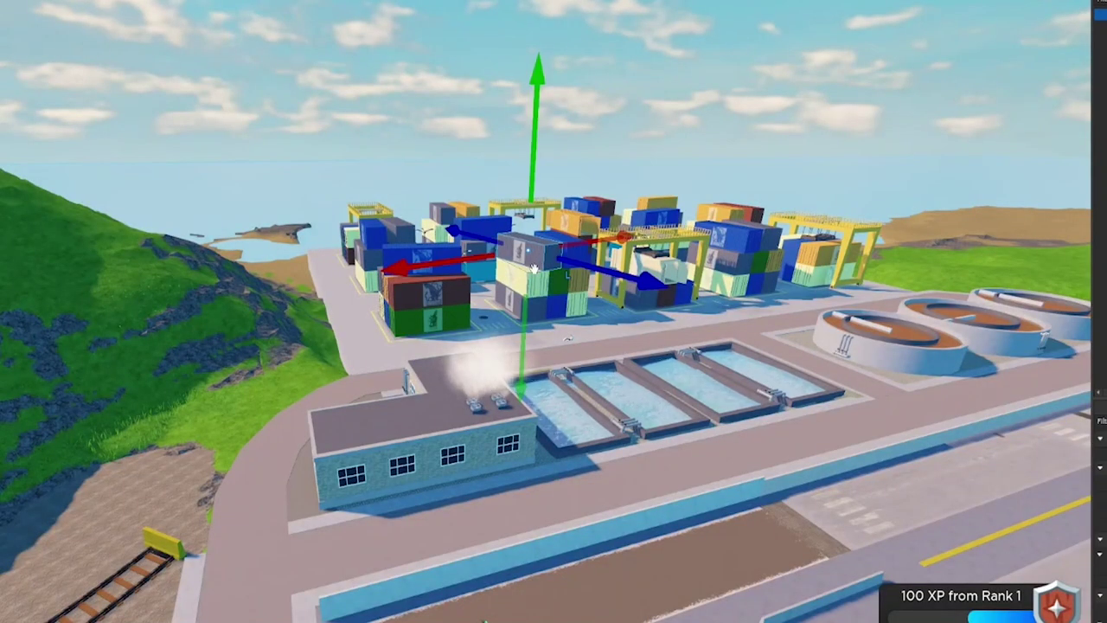
{"action": "left_click", "coordinate": [607, 204]}
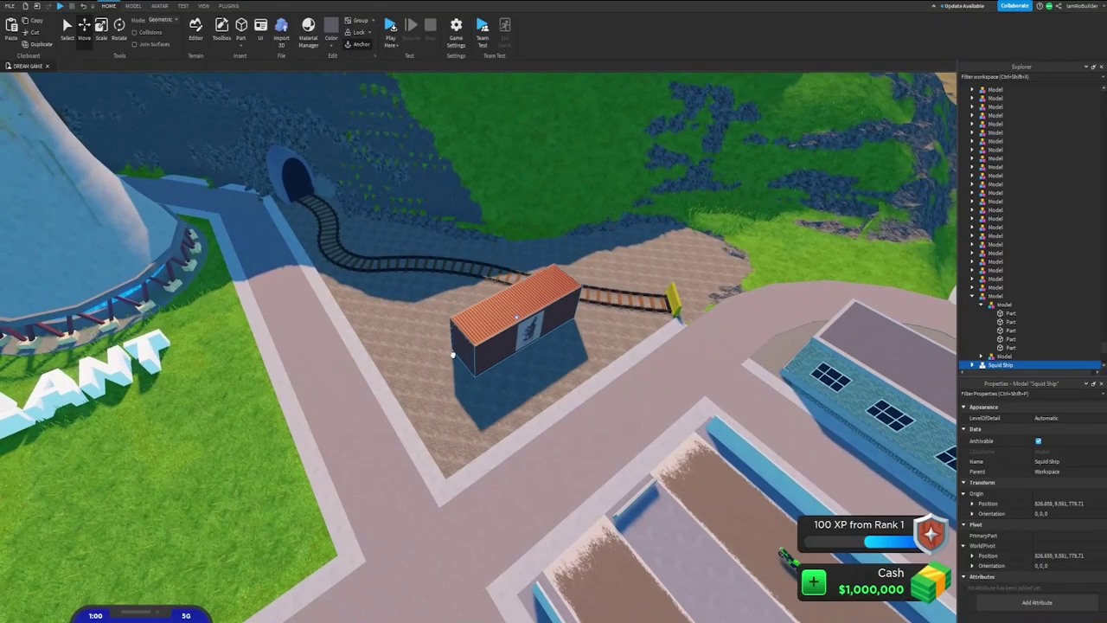
{"action": "left_click_drag", "start_coordinate": [447, 360], "coordinate": [421, 398]}
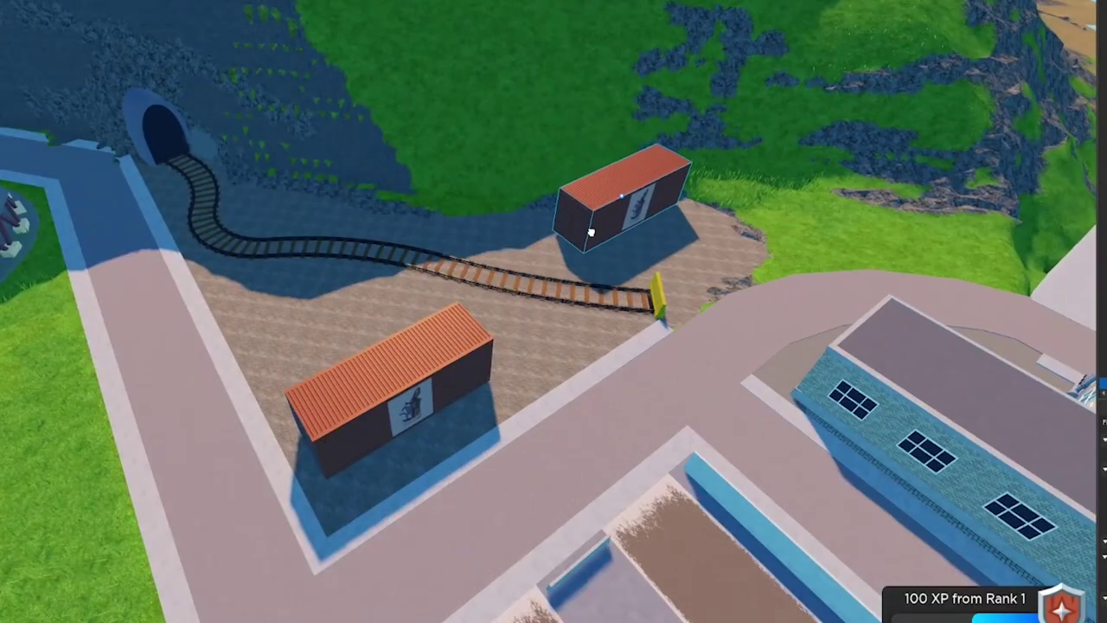
Place a second container between the track and the hill, and turn the two containers to different angles.
{"action": "left_click_drag", "start_coordinate": [593, 234], "coordinate": [611, 202]}
{"action": "key", "text": "ctrl+4"}
{"action": "left_click_drag", "start_coordinate": [612, 273], "coordinate": [551, 249]}
{"action": "left_click", "coordinate": [455, 335]}
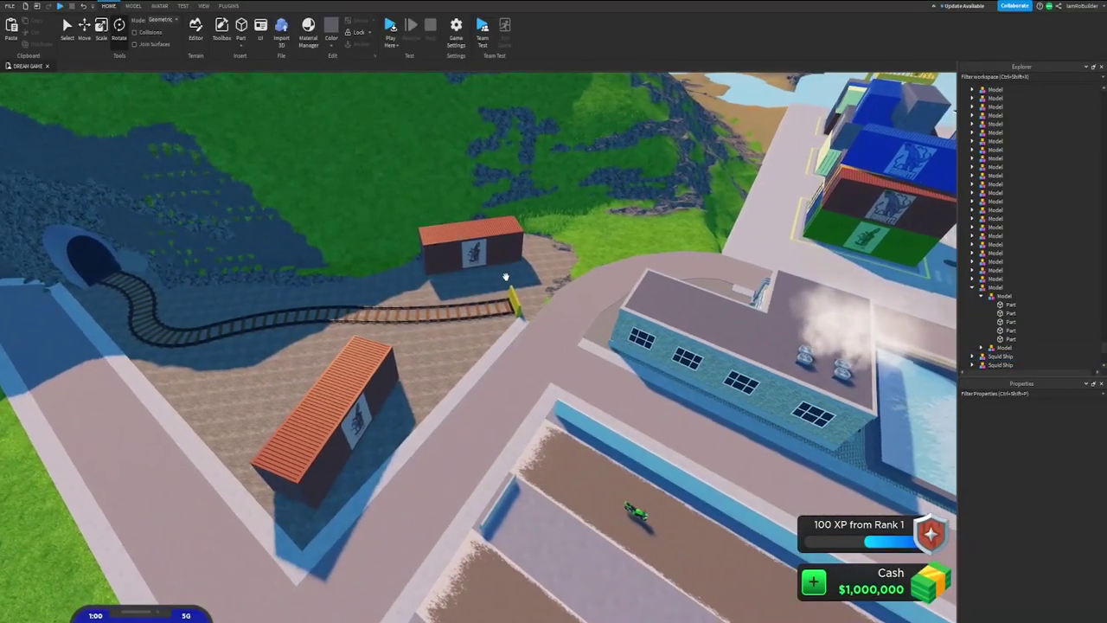
Grow rock mounds and ground patches on the gravel around the tracks and containers with a size 6 Grow brush.
{"action": "right_click_drag", "start_coordinate": [506, 276], "coordinate": [516, 294]}
{"action": "key", "text": "w"}
{"action": "scroll", "coordinate": [522, 297], "scroll_direction": "up", "scroll_amount": 2}
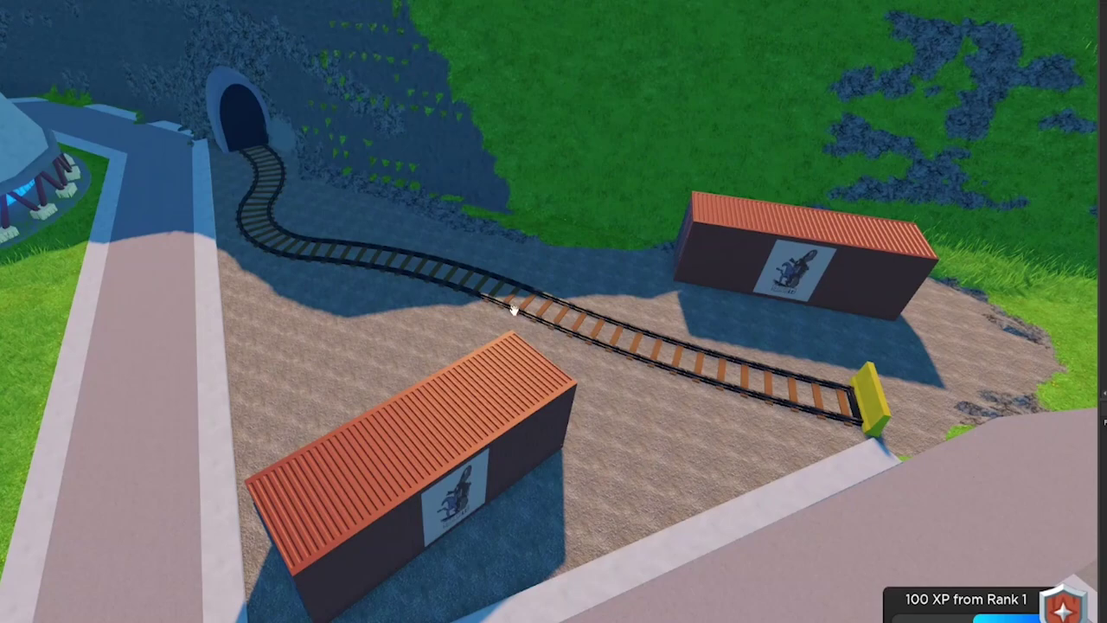
{"action": "left_click", "coordinate": [379, 2]}
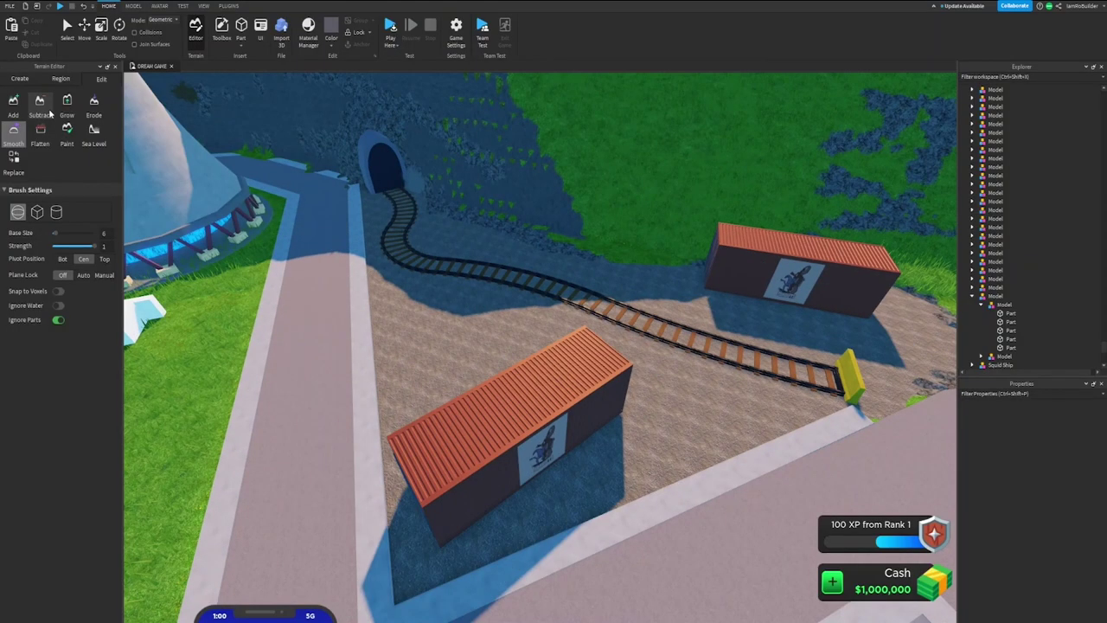
{"action": "left_click", "coordinate": [69, 114]}
{"action": "scroll", "coordinate": [510, 234], "scroll_direction": "up", "scroll_amount": 5}
{"action": "right_click_drag", "start_coordinate": [510, 235], "coordinate": [514, 245]}
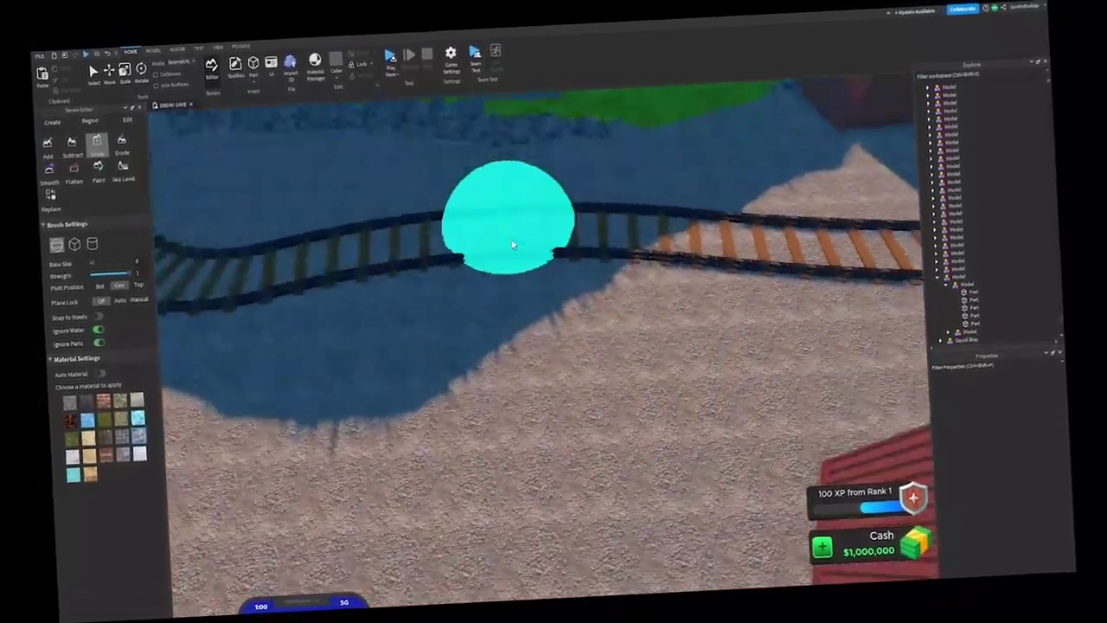
{"action": "scroll", "coordinate": [511, 268], "scroll_direction": "down", "scroll_amount": 5}
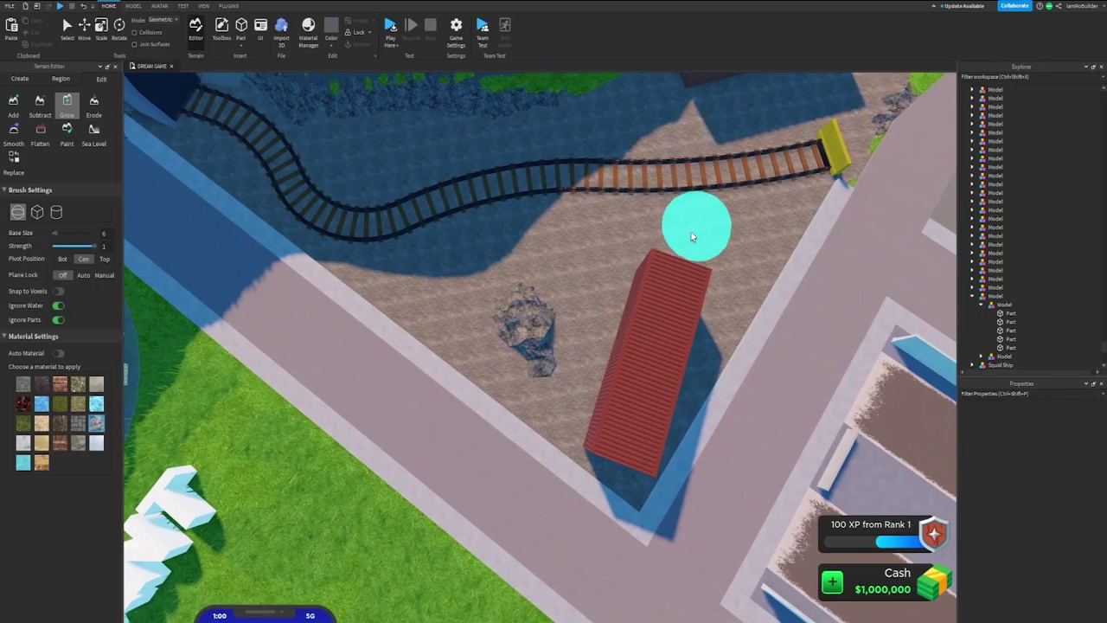
{"action": "key", "text": "d"}
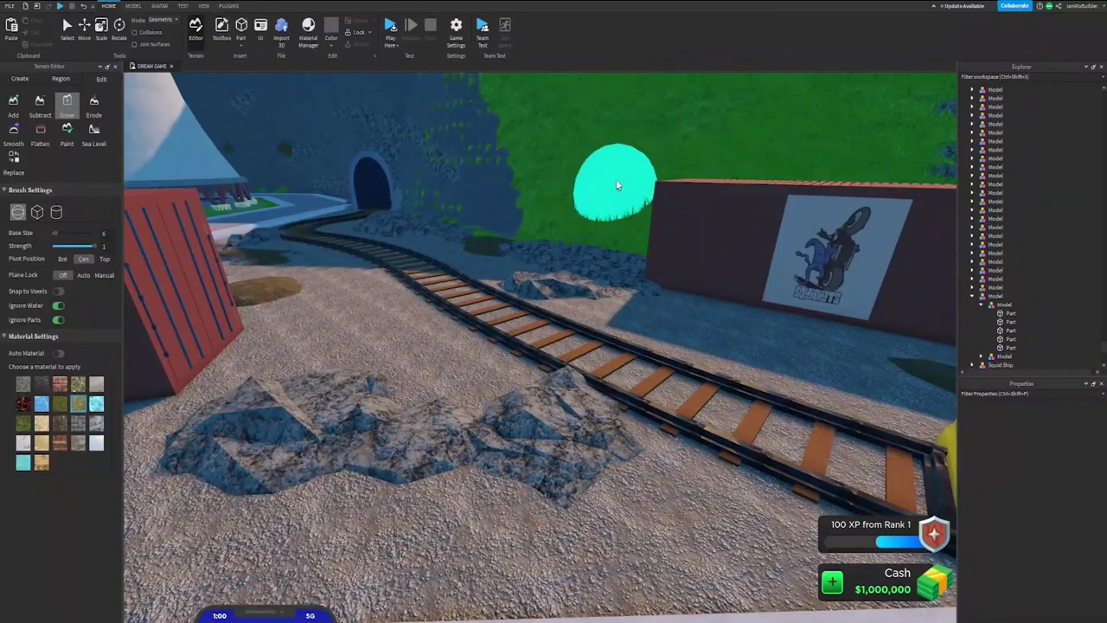
Examine the gravel yard, the nearby road and the wooden toy train standing on the track by the tunnel.
{"action": "right_click_drag", "start_coordinate": [618, 167], "coordinate": [618, 167]}
{"action": "key", "text": "s"}
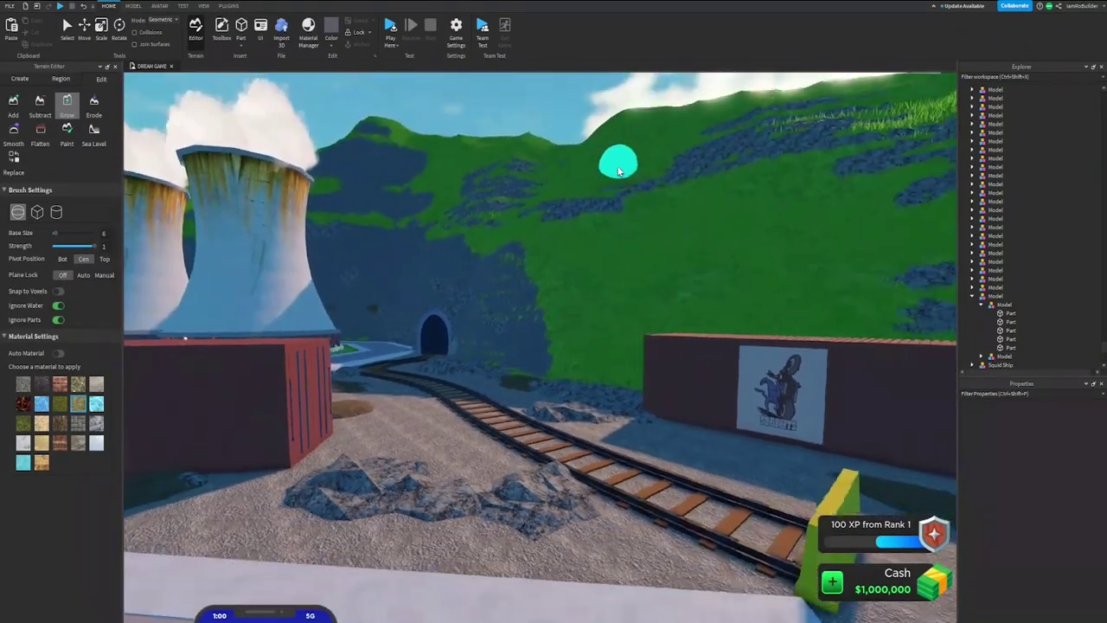
{"action": "key", "text": "a"}
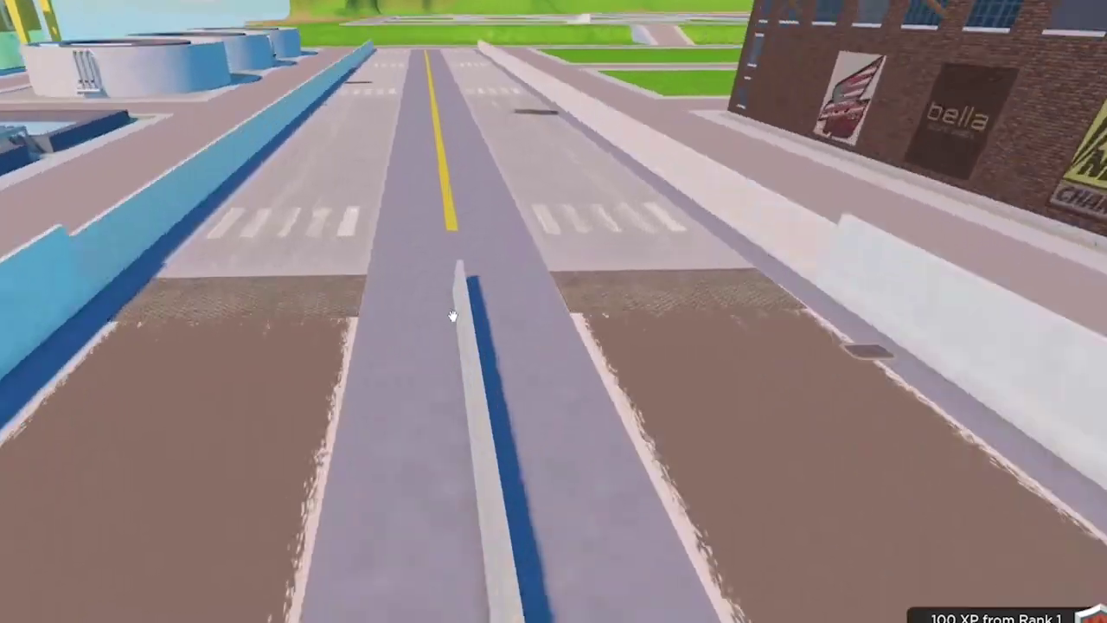
{"action": "key", "text": "w"}
{"action": "right_click_drag", "start_coordinate": [446, 268], "coordinate": [444, 265]}
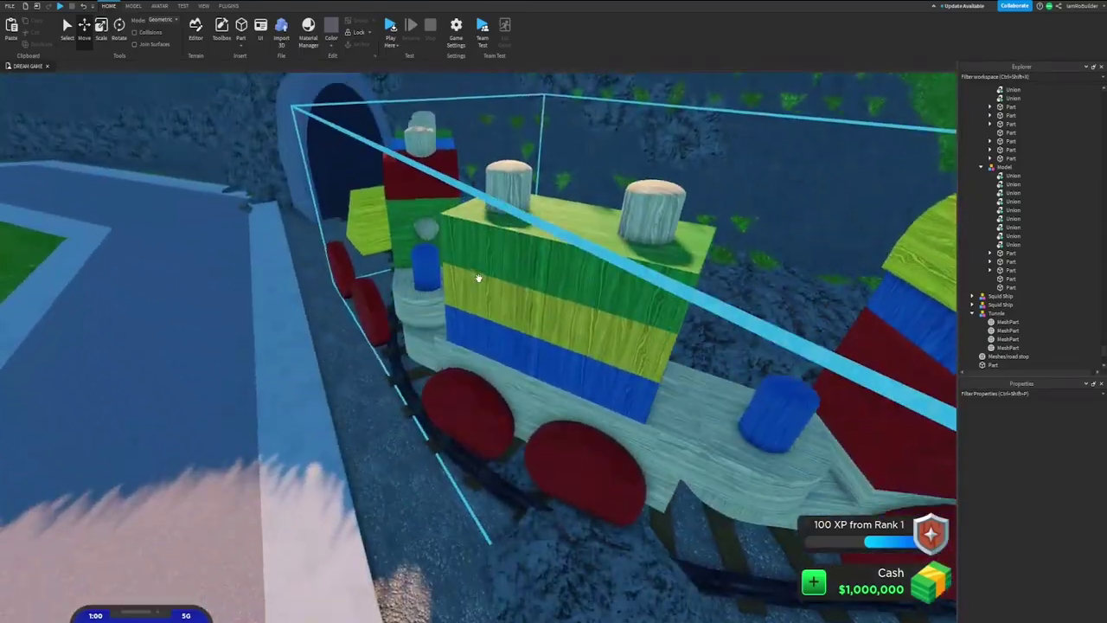
{"action": "key", "text": "s"}
{"action": "right_click_drag", "start_coordinate": [479, 279], "coordinate": [463, 270]}
{"action": "key", "text": "d"}
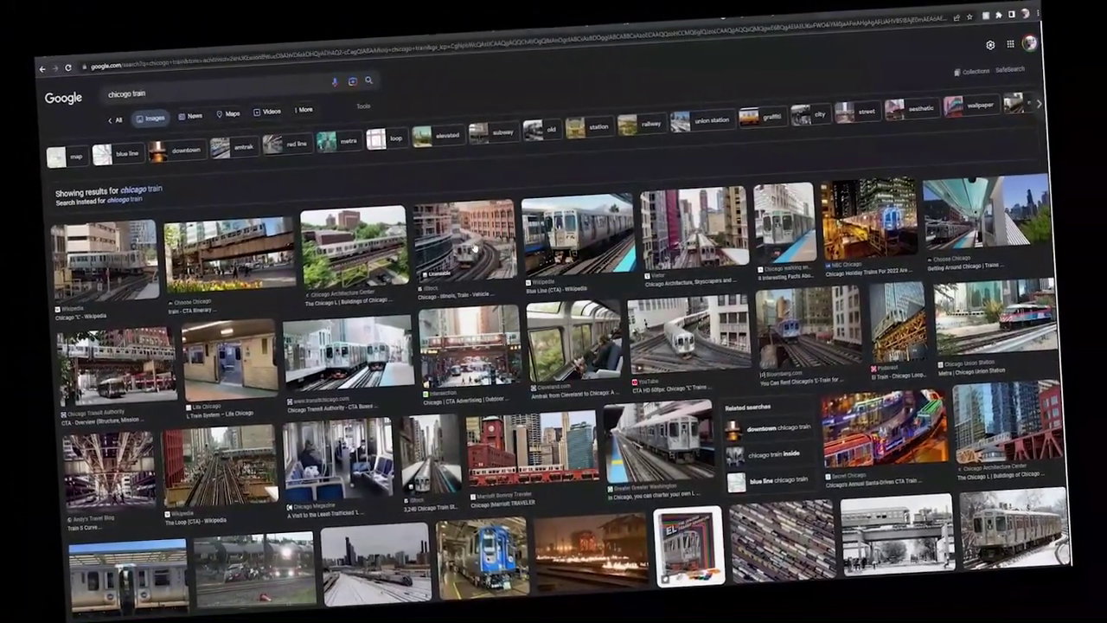
Switch to the browser and view Chicago train reference photos from the image results.
{"action": "left_click", "coordinate": [472, 239]}
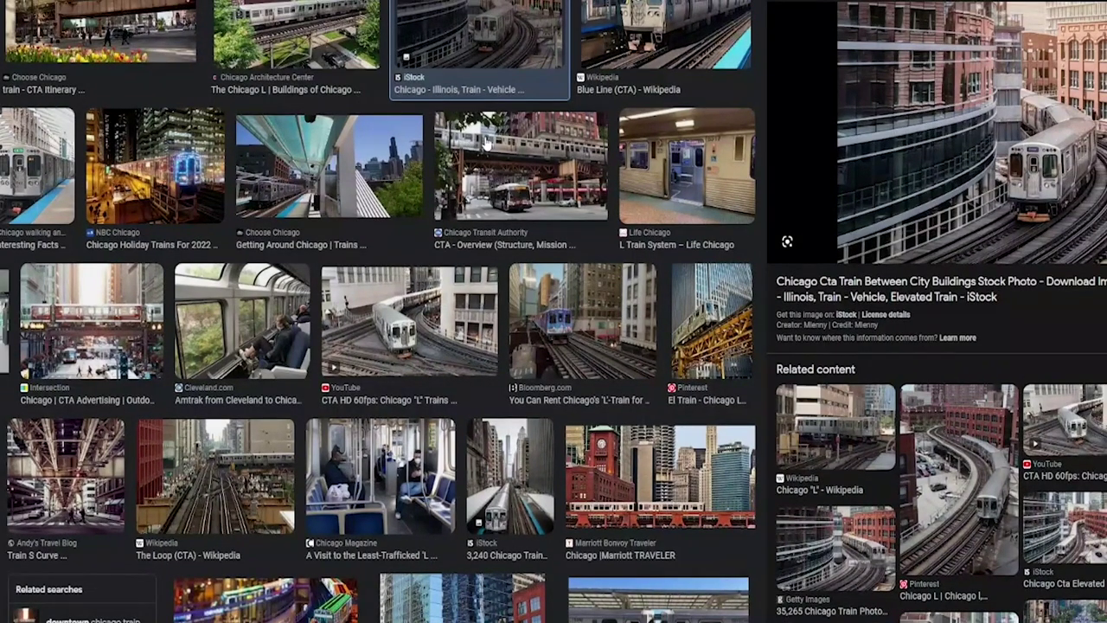
{"action": "left_click", "coordinate": [487, 144]}
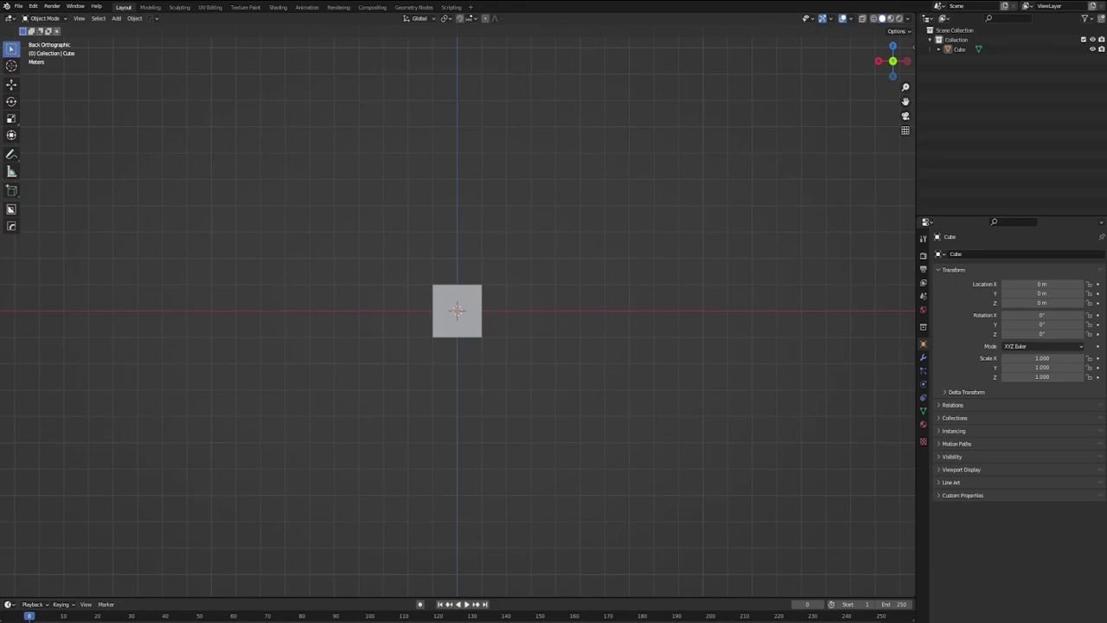
Switch to Blender and stretch the default cube's mesh along the X axis into a long train-car body.
{"action": "left_click", "coordinate": [464, 317]}
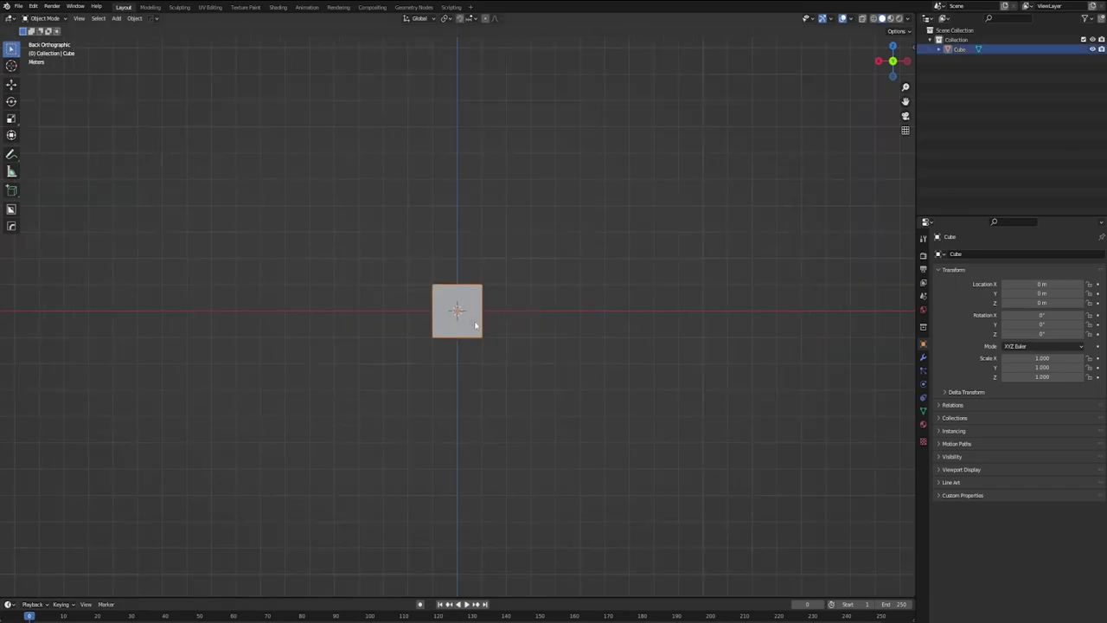
{"action": "key", "text": "Tab"}
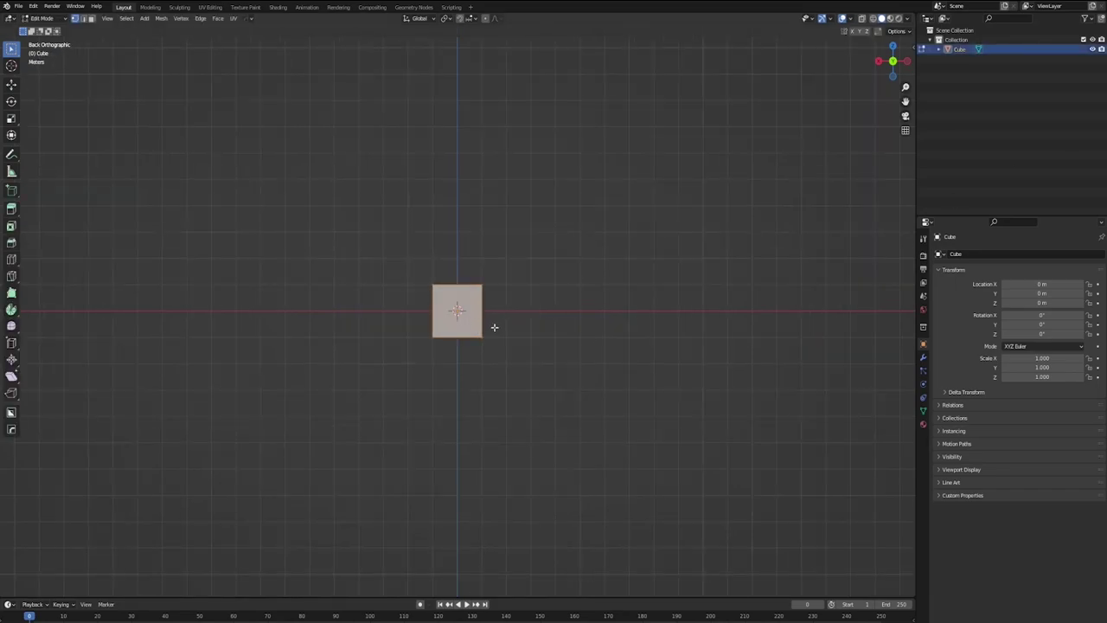
{"action": "key", "text": "s"}
{"action": "key", "text": "x"}
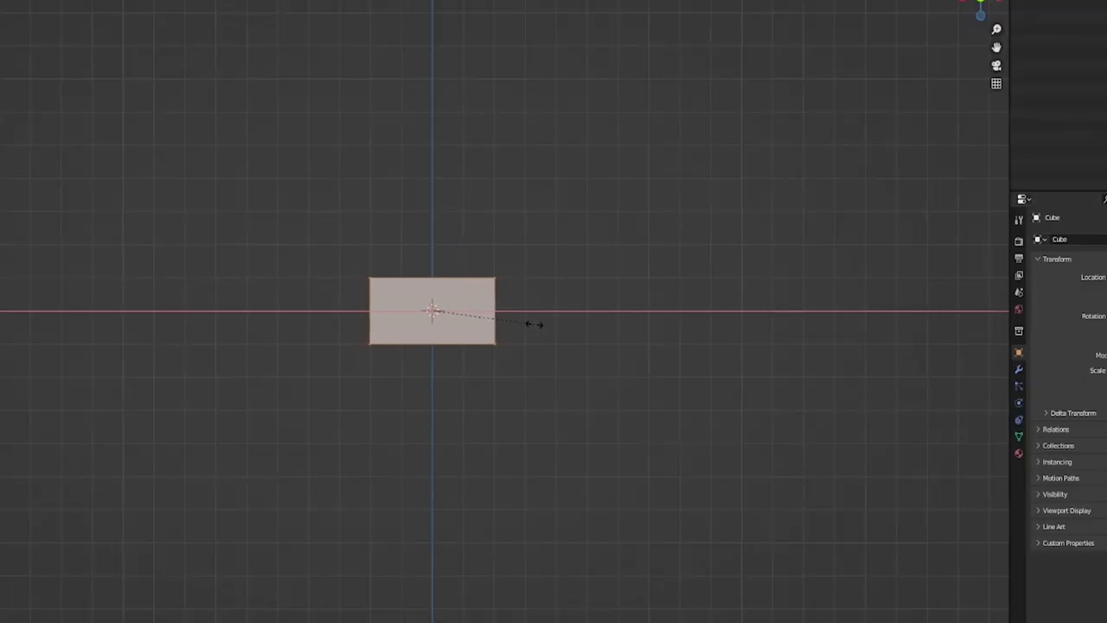
{"action": "left_click", "coordinate": [534, 324]}
Add two evenly spaced lengthwise loop cuts to the train body, leaving them at their default positions.
{"action": "middle_click_drag", "start_coordinate": [519, 322], "coordinate": [591, 330]}
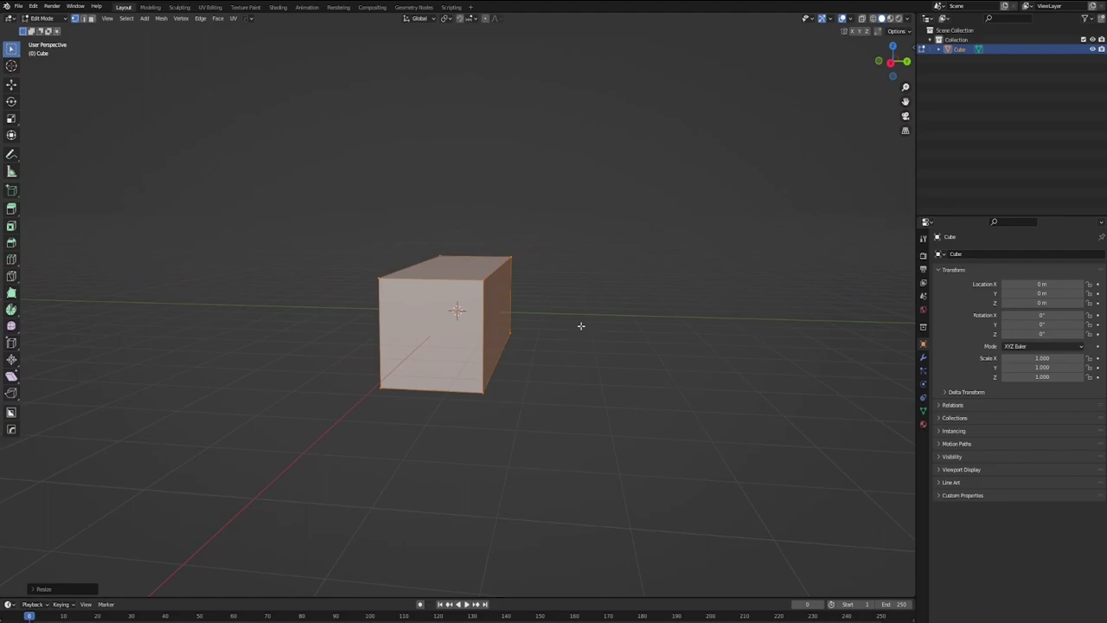
{"action": "scroll", "coordinate": [578, 325], "scroll_direction": "up", "scroll_amount": 1}
{"action": "key", "text": "ctrl+r"}
{"action": "scroll", "coordinate": [443, 285], "scroll_direction": "up", "scroll_amount": 1}
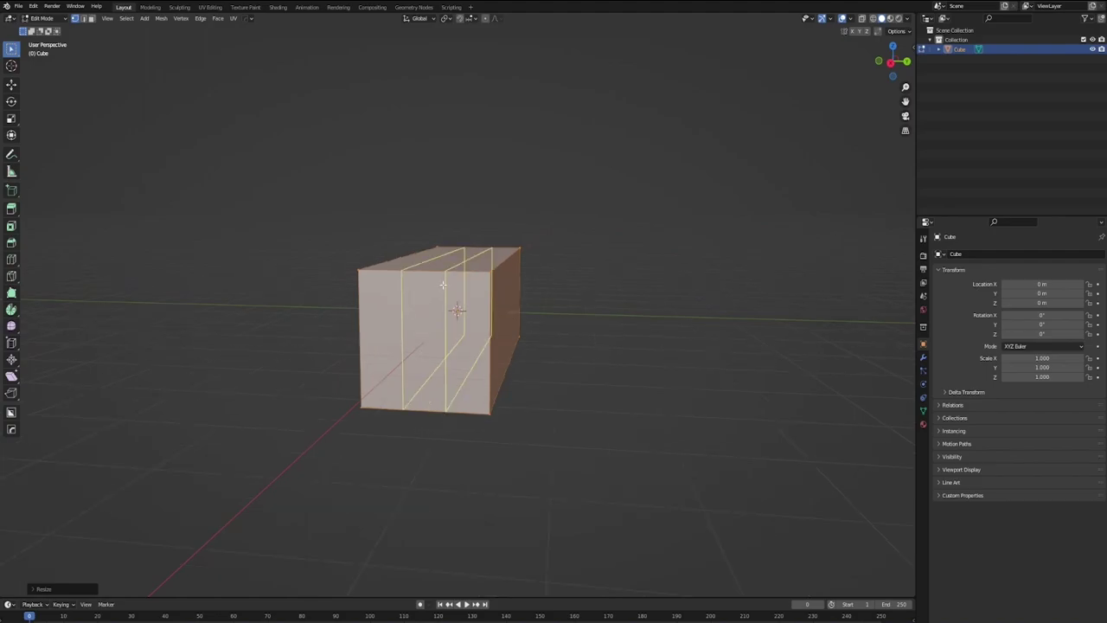
{"action": "left_click", "coordinate": [443, 284]}
{"action": "right_click", "coordinate": [443, 285]}
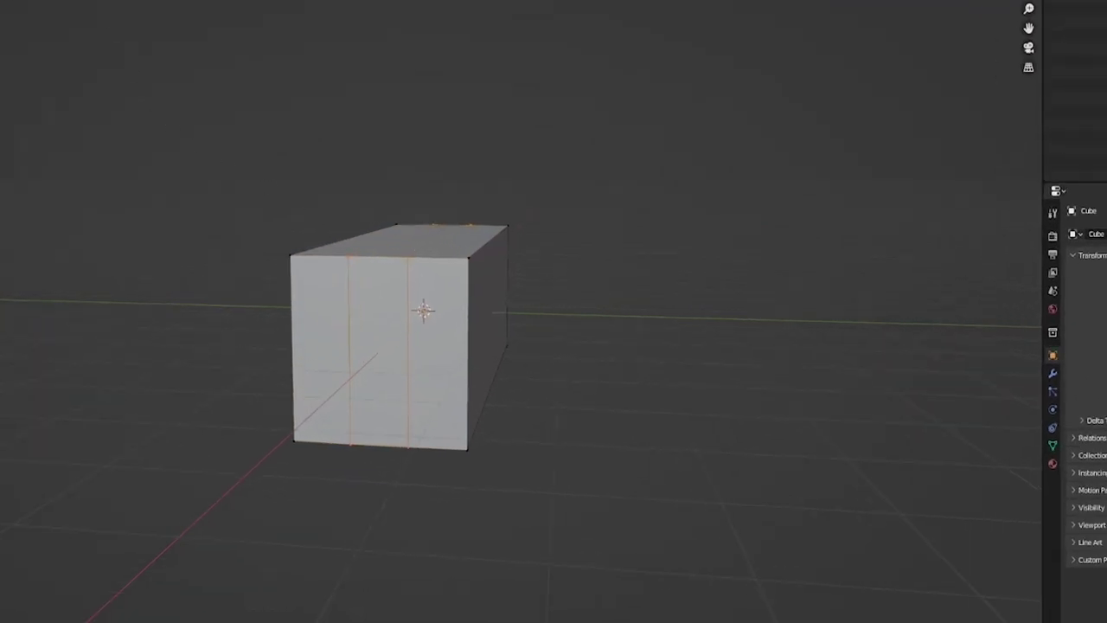
Raise the two inner lengthwise edges of the train body's top along Z to shape a sloped roof.
{"action": "left_click", "coordinate": [401, 236]}
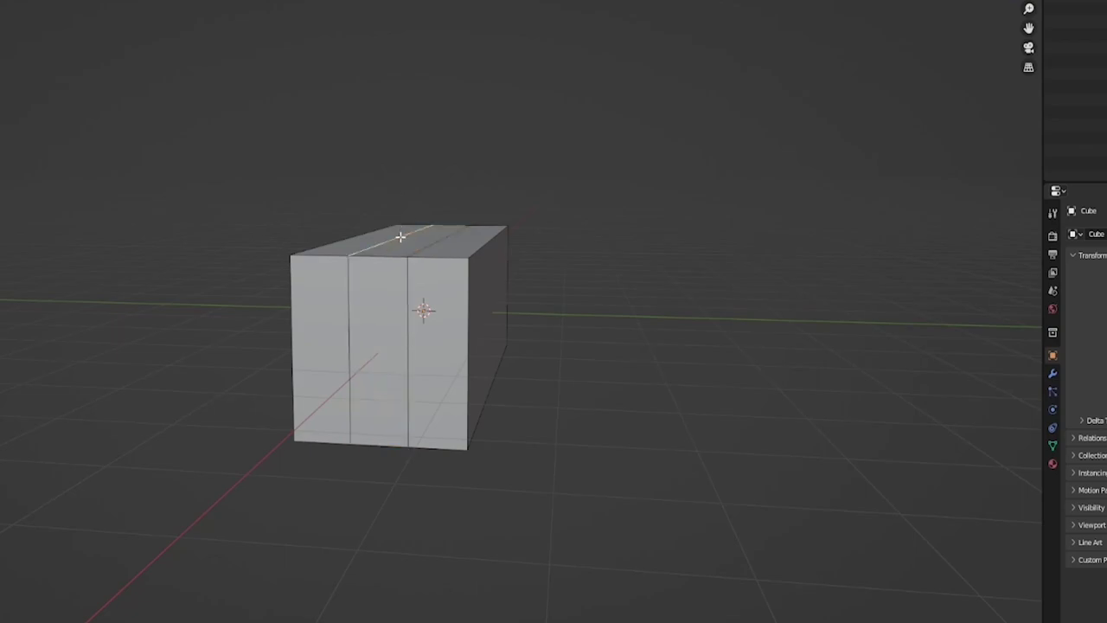
{"action": "left_click", "coordinate": [439, 242], "text": "shift"}
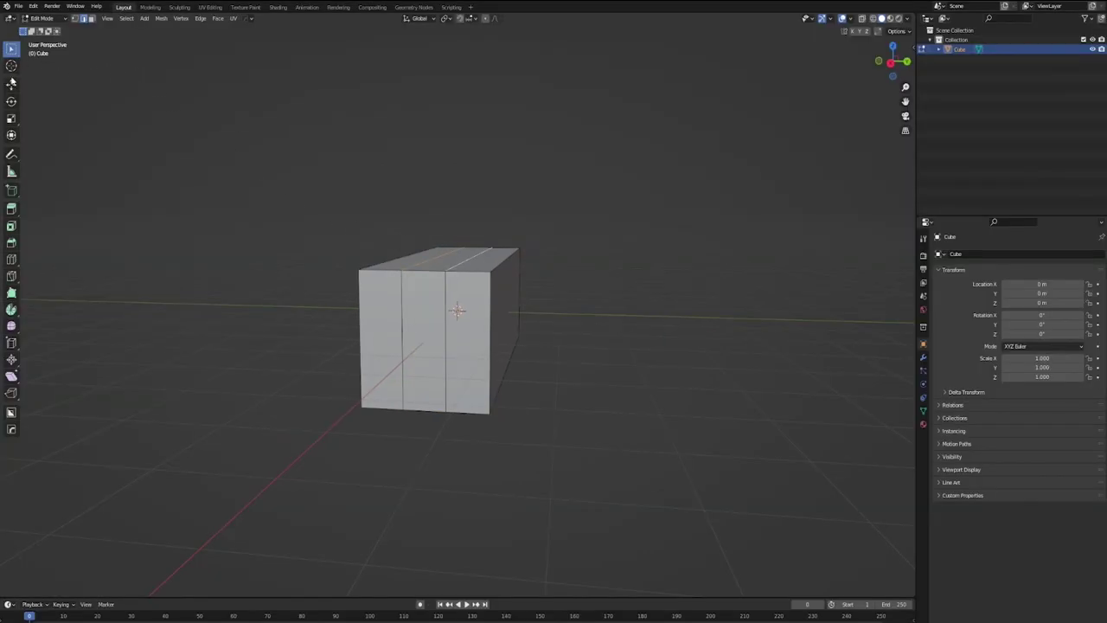
{"action": "left_click", "coordinate": [12, 83]}
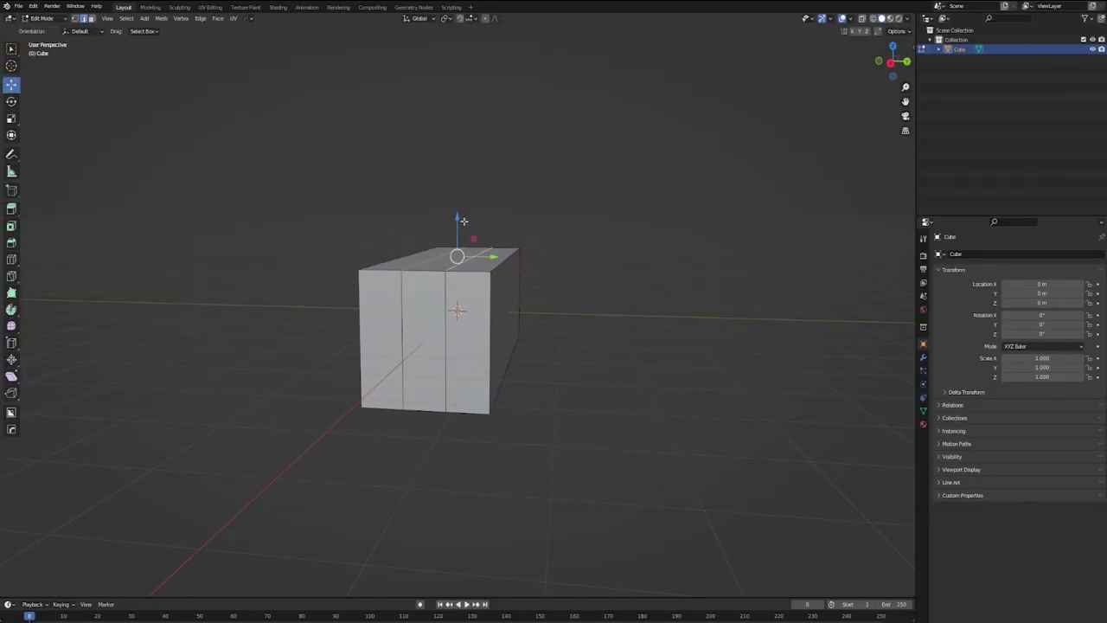
{"action": "left_click_drag", "start_coordinate": [463, 221], "coordinate": [456, 214]}
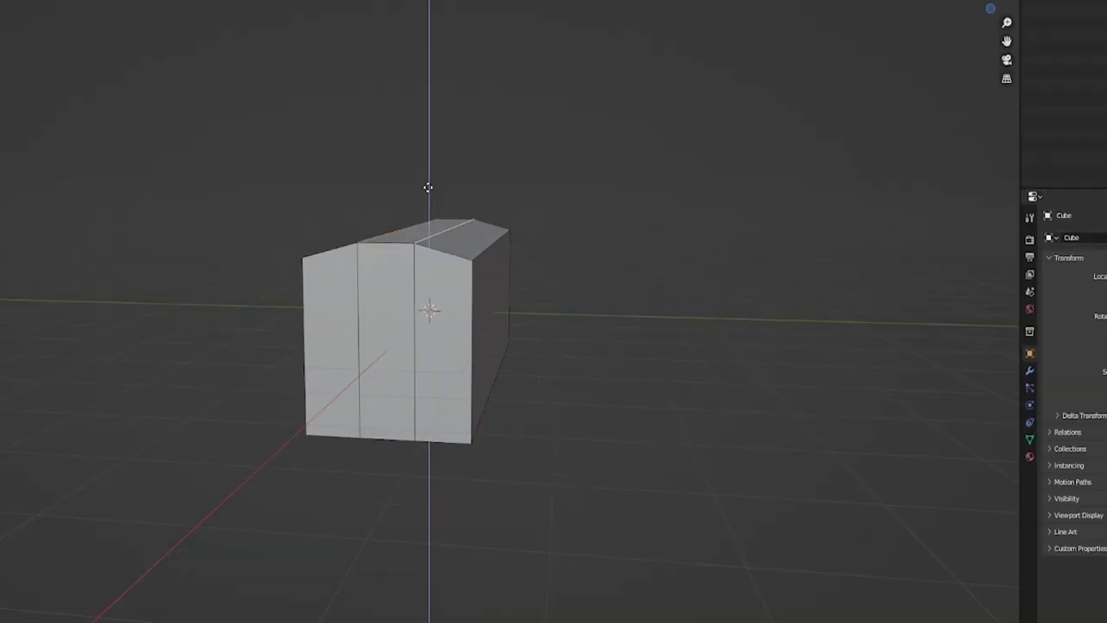
Shade the train body smooth with Auto Smooth at 30°.
{"action": "key", "text": "Tab"}
{"action": "middle_click_drag", "start_coordinate": [614, 244], "coordinate": [479, 275]}
{"action": "right_click", "coordinate": [457, 263]}
{"action": "left_click", "coordinate": [439, 266]}
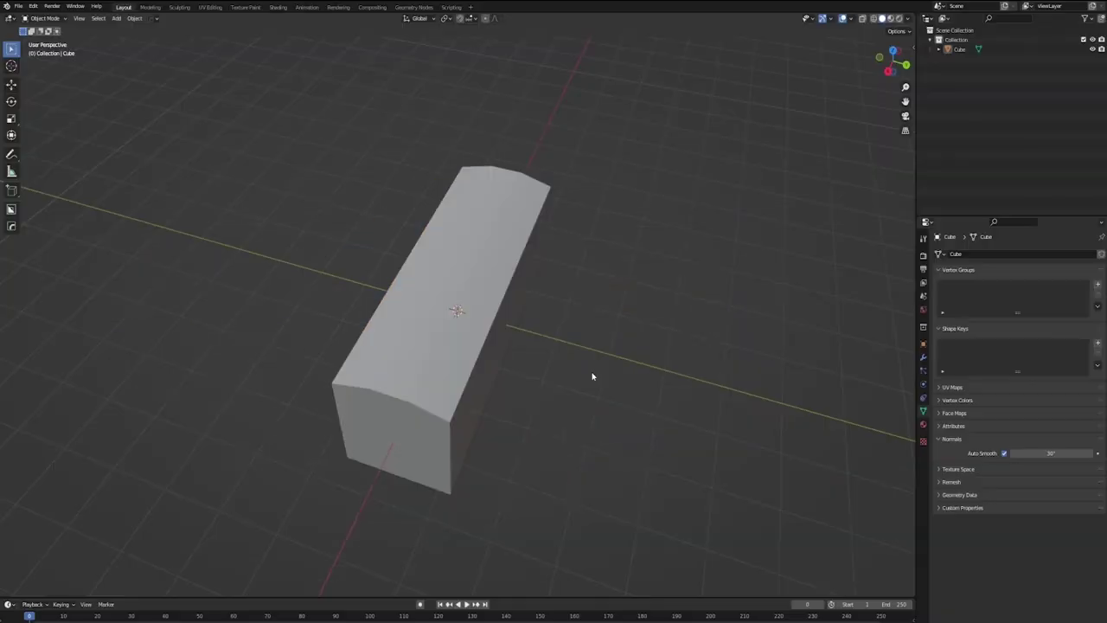
Add a horizontal loop cut just above the train body's bottom and extrude the end faces below it along their normals.
{"action": "mouse_move", "coordinate": [632, 385]}
{"action": "middle_mouse_down"}
{"action": "mouse_move", "coordinate": [706, 358]}
{"action": "mouse_move", "coordinate": [895, 366]}
{"action": "mouse_move", "coordinate": [924, 327]}
{"action": "middle_mouse_up"}
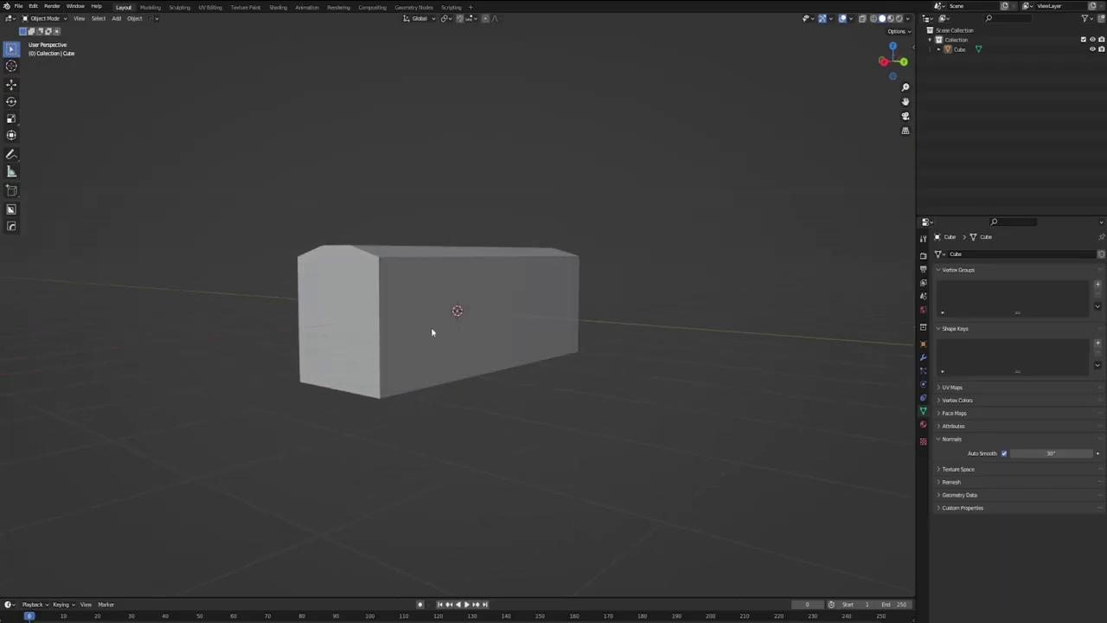
{"action": "key", "text": "ctrl+r"}
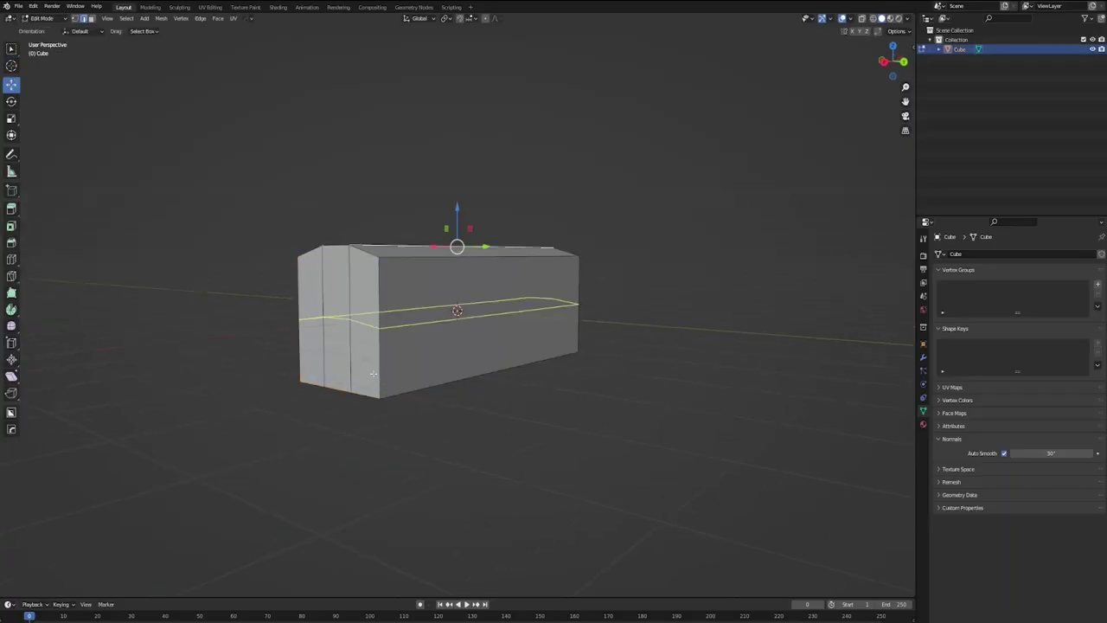
{"action": "left_click", "coordinate": [374, 368]}
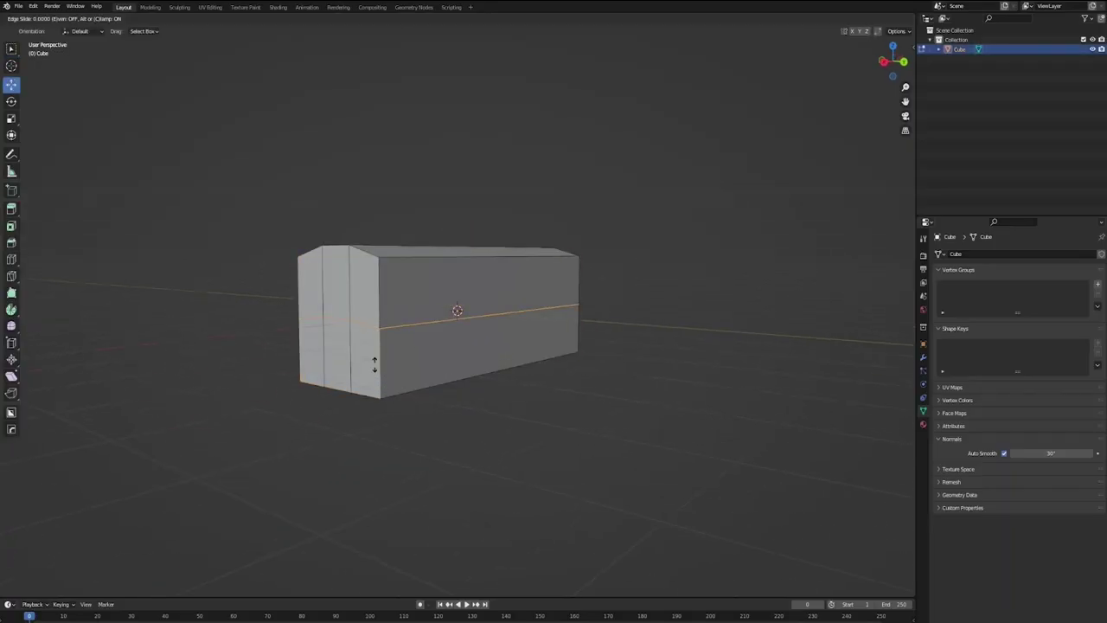
{"action": "left_click", "coordinate": [379, 427]}
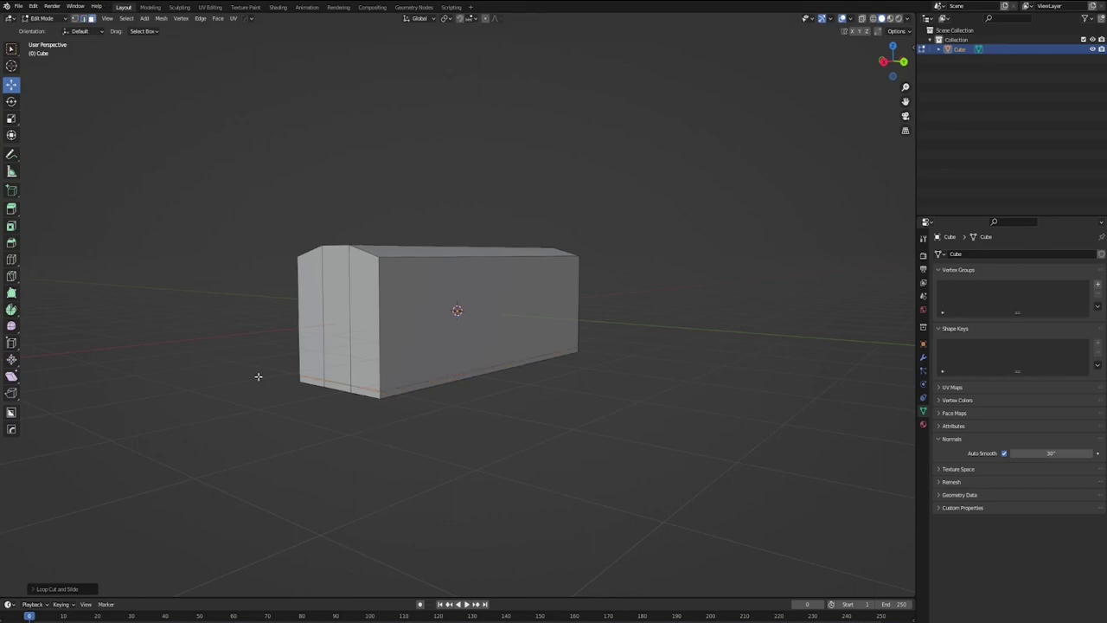
{"action": "key", "text": "alt+e"}
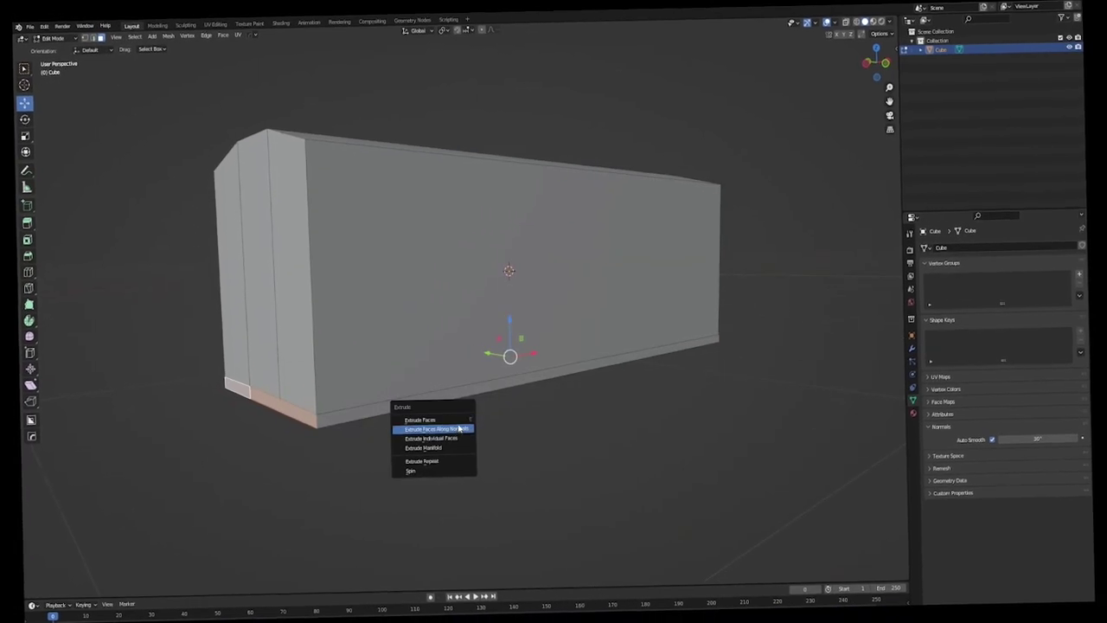
{"action": "left_click", "coordinate": [428, 428]}
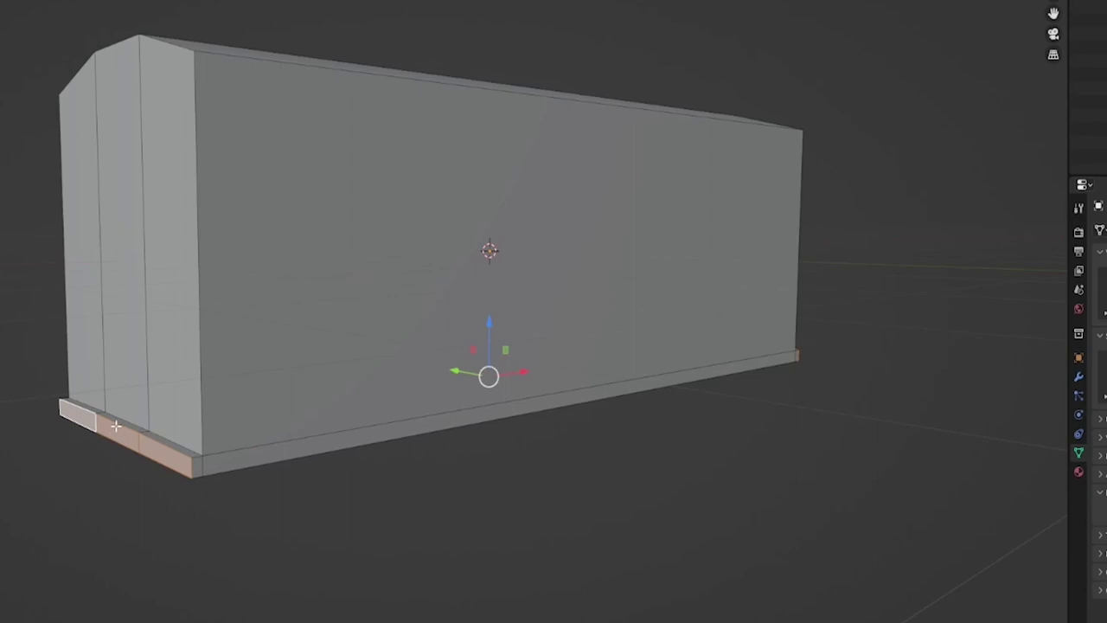
Scale the middle faces of both end ledges outward so the ledges bow away from the train body.
{"action": "left_click", "coordinate": [115, 425]}
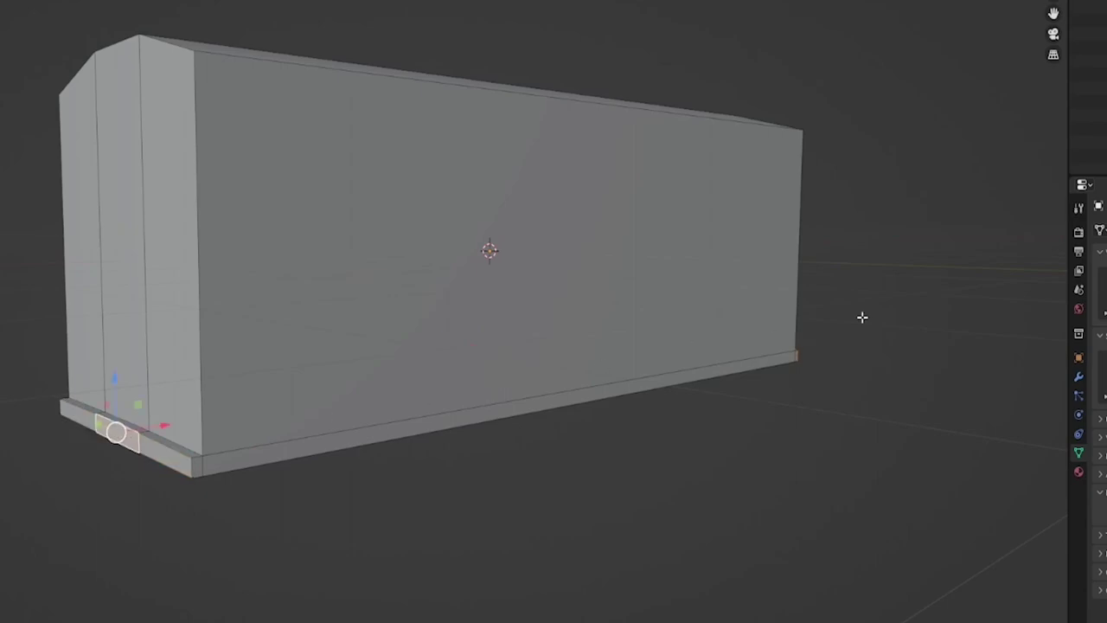
{"action": "middle_click_drag", "start_coordinate": [862, 317], "coordinate": [721, 536]}
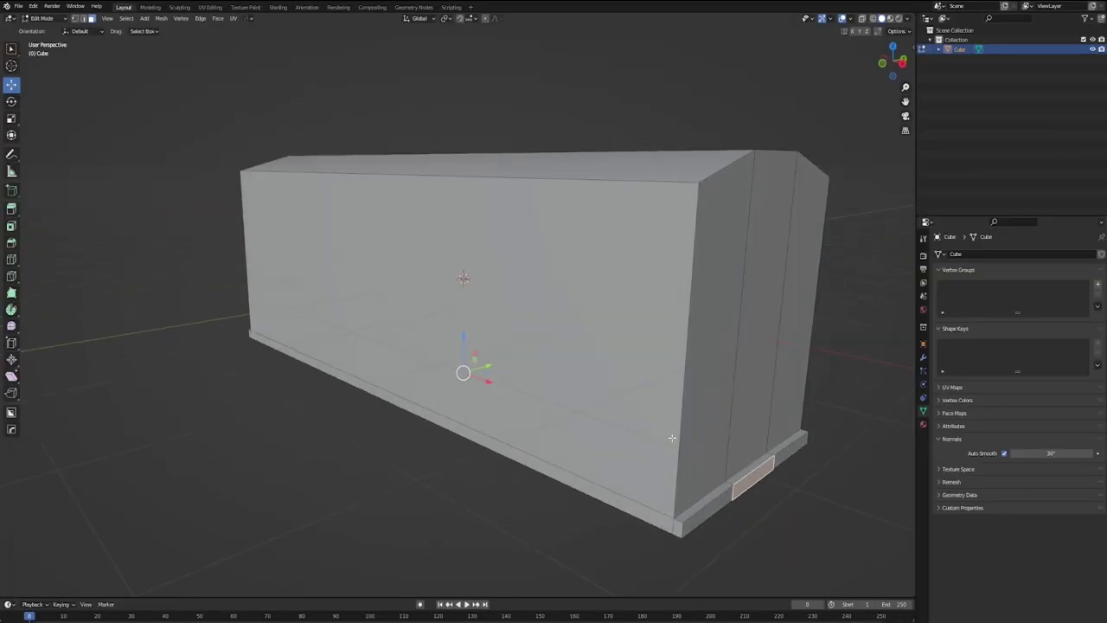
{"action": "middle_click_drag", "start_coordinate": [672, 437], "coordinate": [684, 444]}
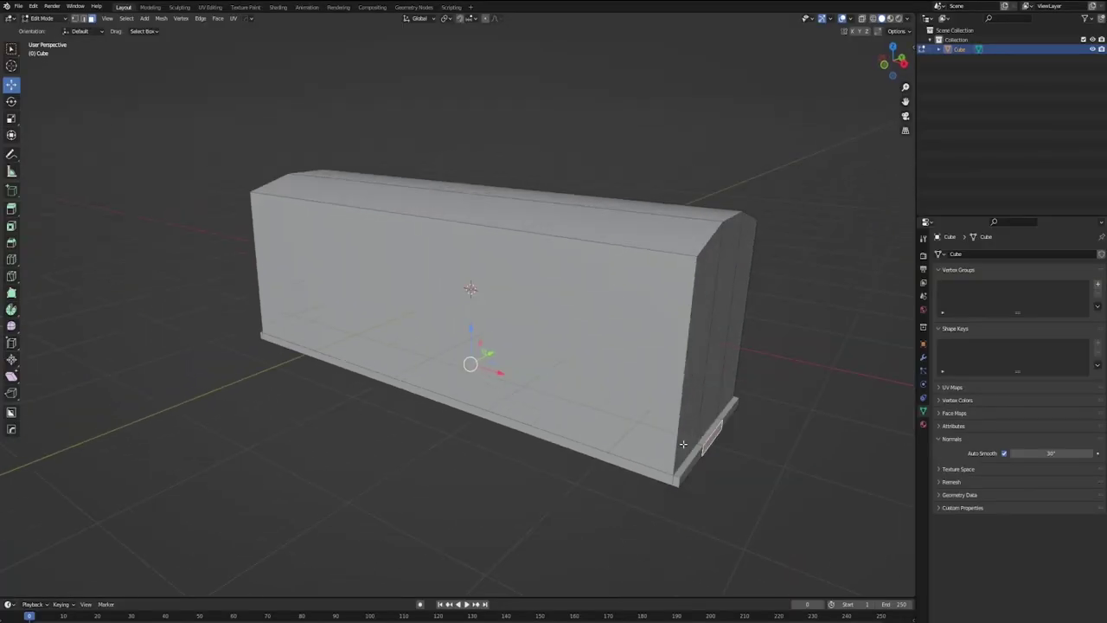
{"action": "key", "text": "Tab"}
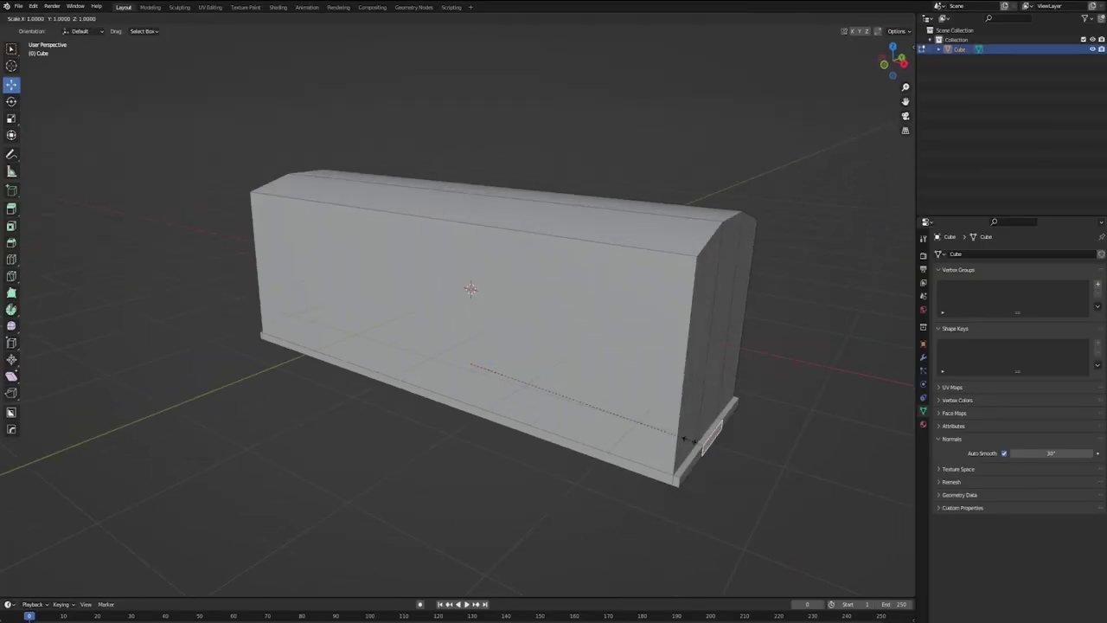
{"action": "middle_click_drag", "start_coordinate": [689, 440], "coordinate": [334, 278]}
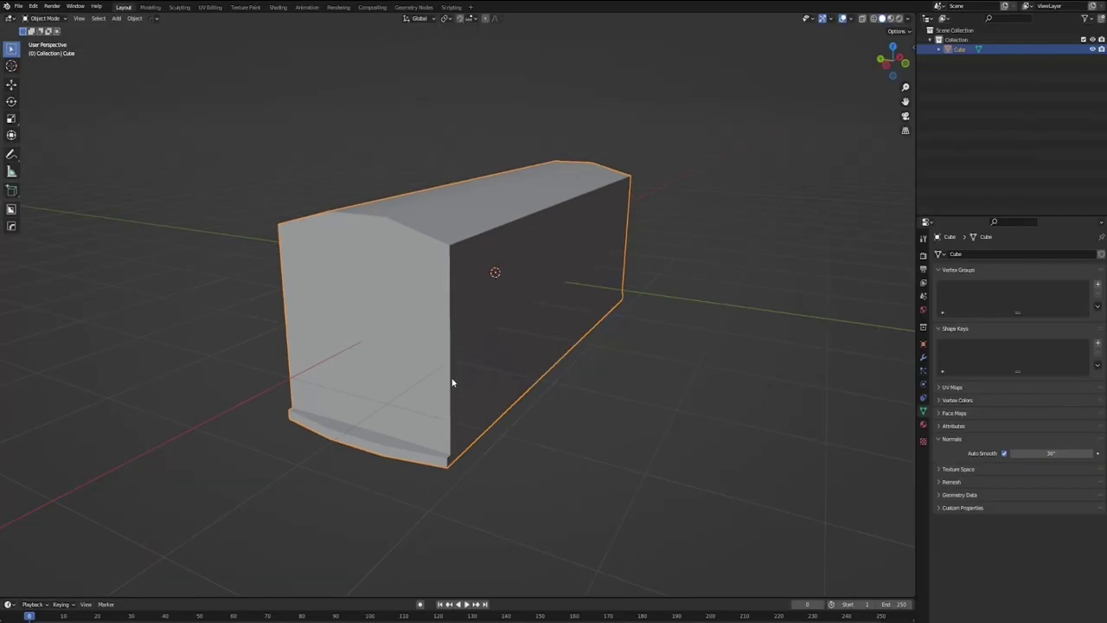
Add a small cylinder facing along X and place it on the upper part of the train body's end face.
{"action": "middle_click_drag", "start_coordinate": [454, 371], "coordinate": [477, 366]}
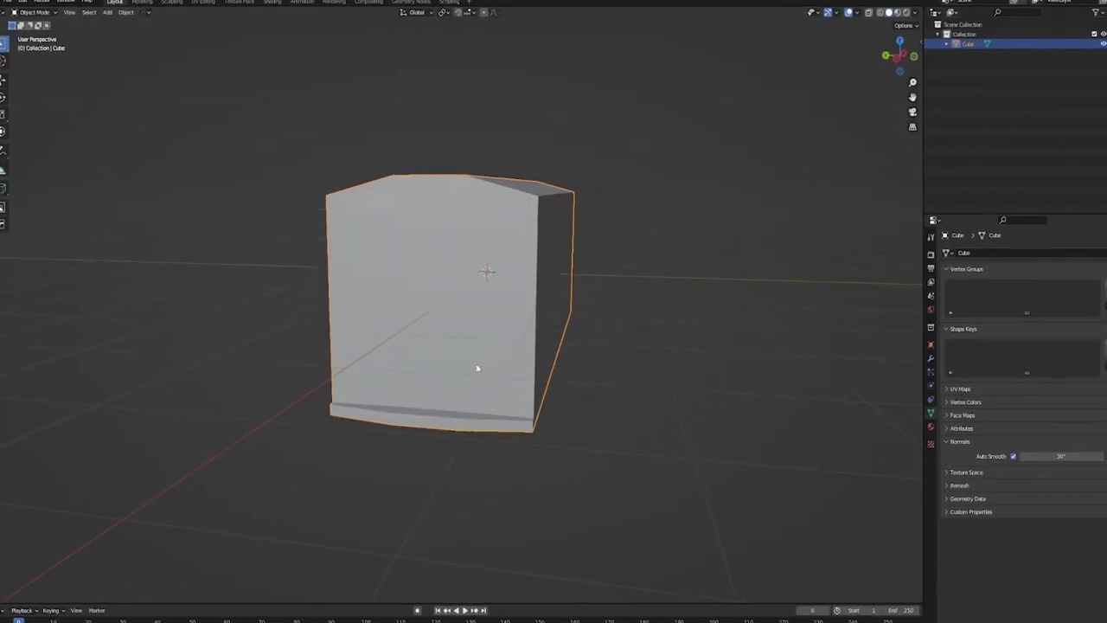
{"action": "key", "text": "shift+a"}
{"action": "mouse_move", "coordinate": [485, 367]}
{"action": "mouse_move", "coordinate": [452, 255]}
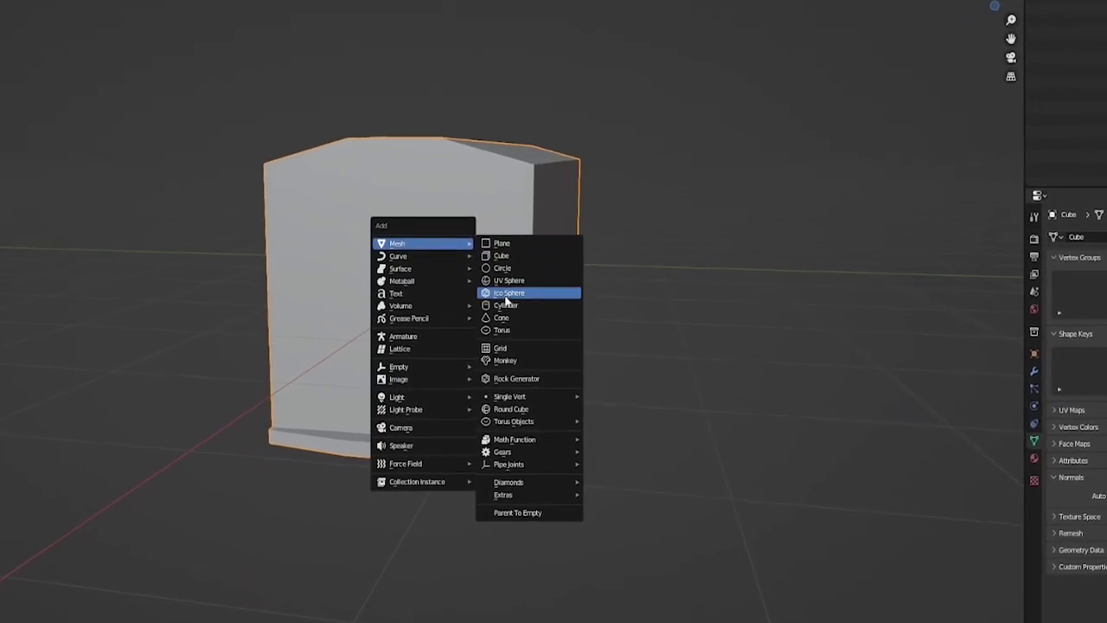
{"action": "left_click", "coordinate": [507, 304]}
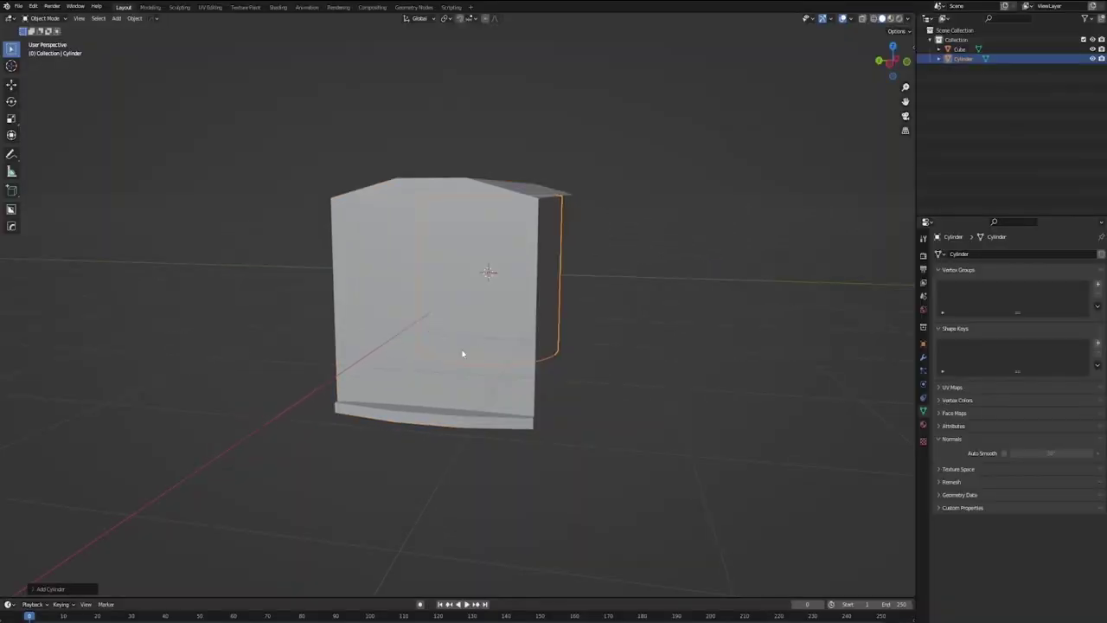
{"action": "left_click", "coordinate": [36, 590]}
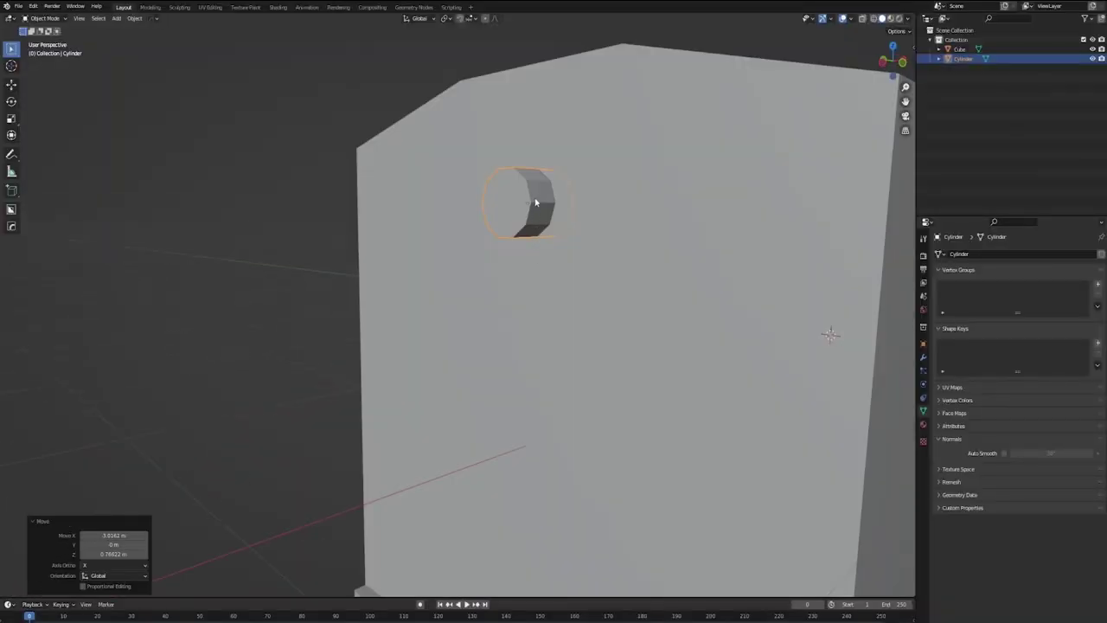
Shade the small cylinder smooth with Auto Smooth at 40°.
{"action": "middle_click_drag", "start_coordinate": [535, 202], "coordinate": [528, 218]}
{"action": "left_click", "coordinate": [527, 216]}
{"action": "right_click", "coordinate": [527, 213]}
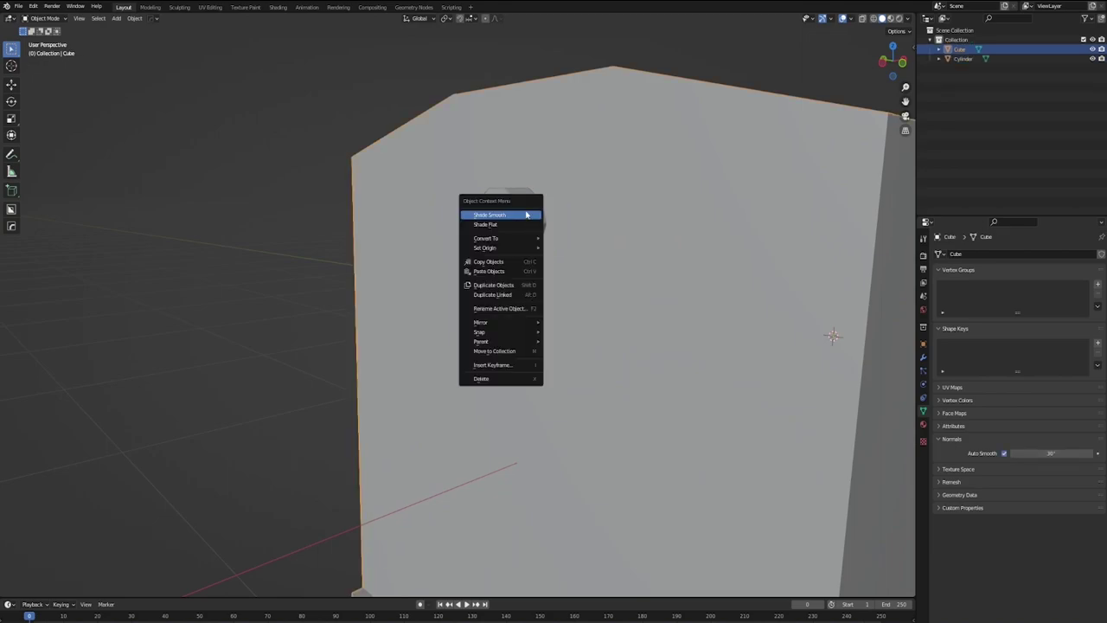
{"action": "left_click", "coordinate": [507, 218], "text": "shift"}
{"action": "right_click", "coordinate": [507, 219]}
{"action": "left_click", "coordinate": [506, 219]}
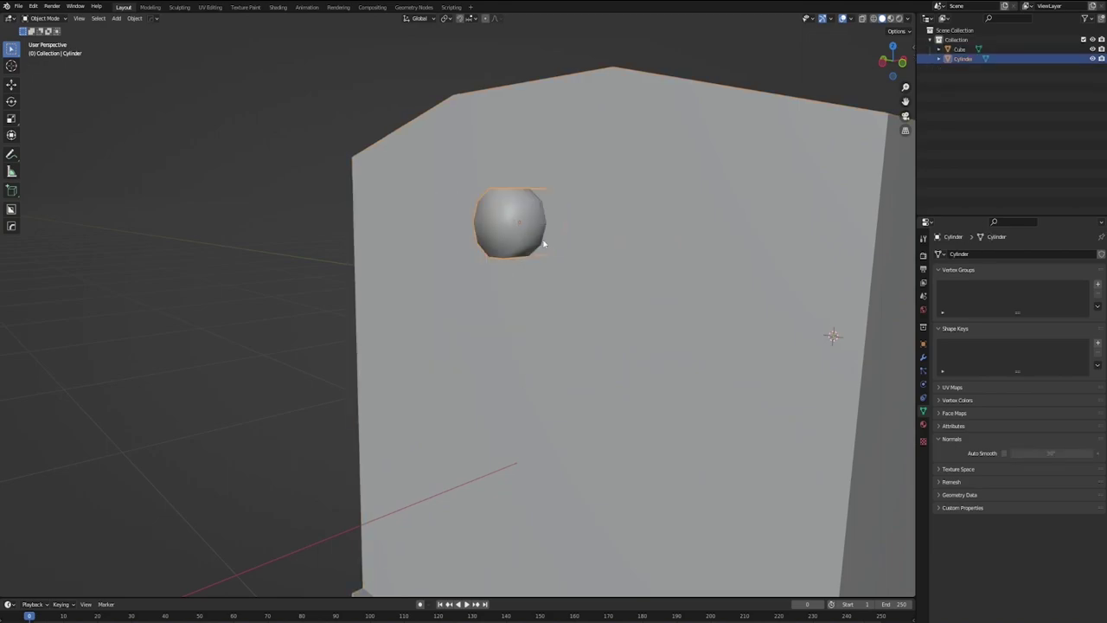
{"action": "middle_click_drag", "start_coordinate": [633, 216], "coordinate": [596, 251], "text": "shift"}
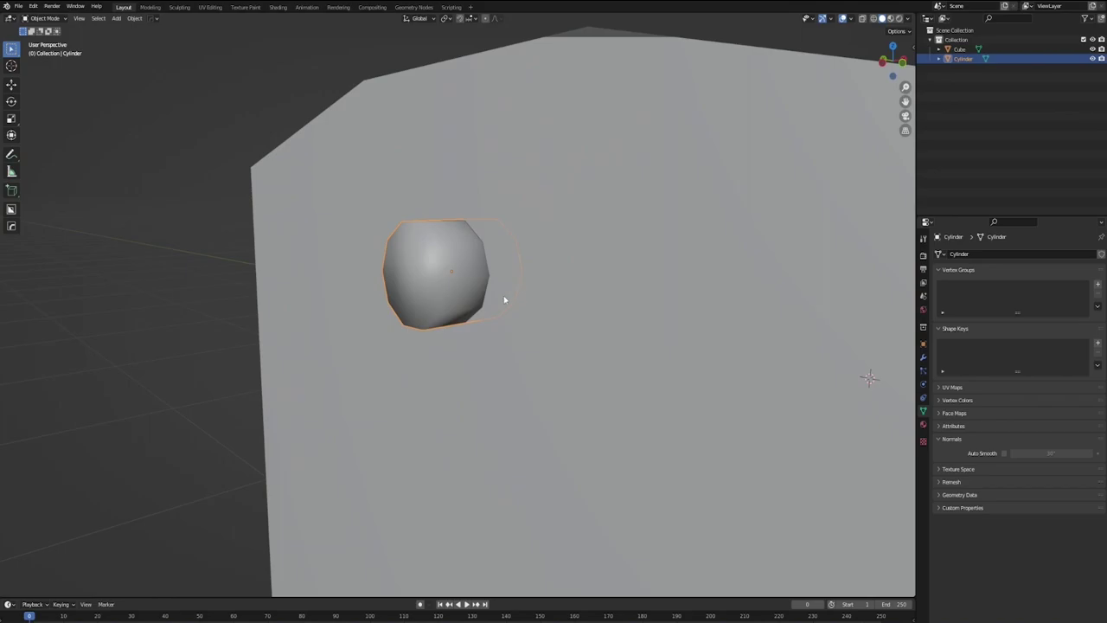
{"action": "left_click", "coordinate": [1004, 453]}
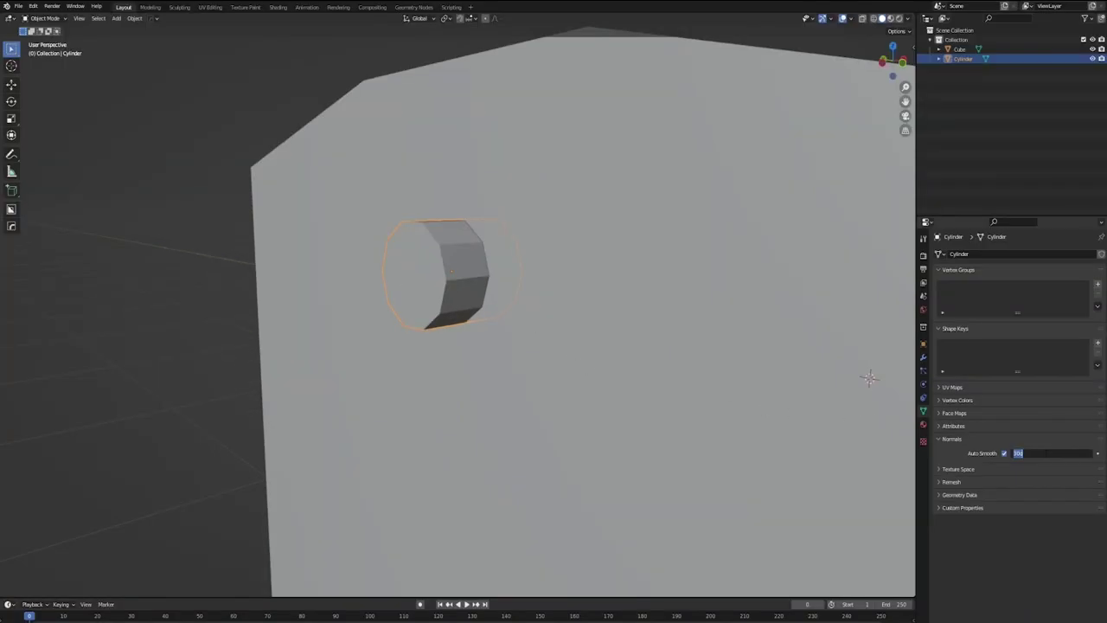
{"action": "left_click_drag", "start_coordinate": [1019, 453], "coordinate": [1046, 453]}
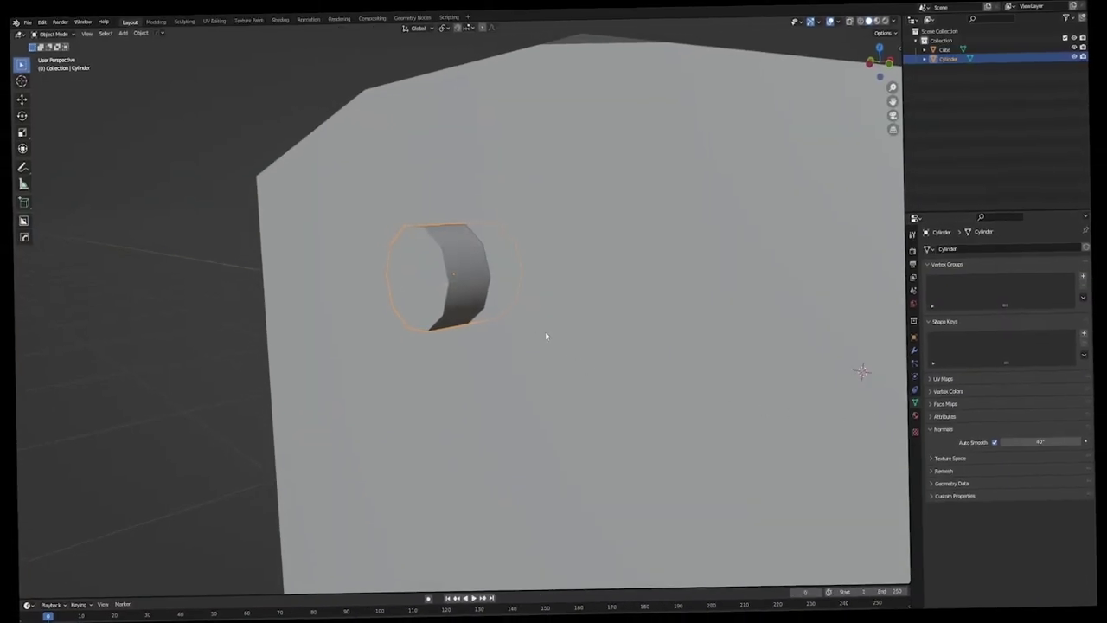
Move the cylinder to one lower side of the train's end face and duplicate it beside itself along Y as paired headlights.
{"action": "scroll", "coordinate": [549, 327], "scroll_direction": "down", "scroll_amount": 6}
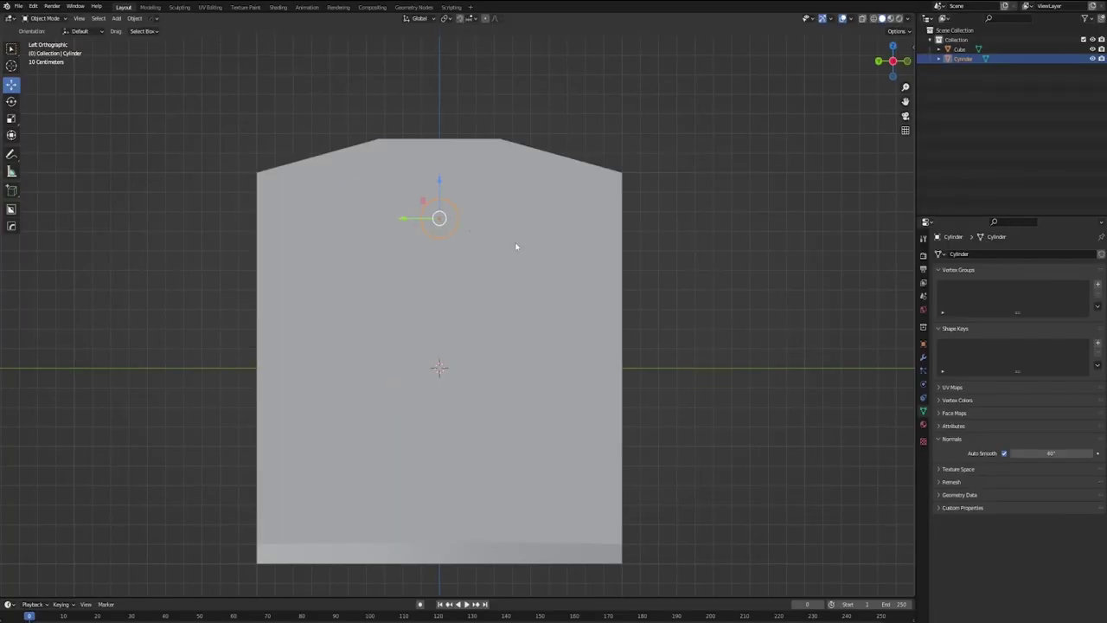
{"action": "left_click_drag", "start_coordinate": [479, 231], "coordinate": [533, 458]}
{"action": "key", "text": "shift+d"}
{"action": "key", "text": "Escape"}
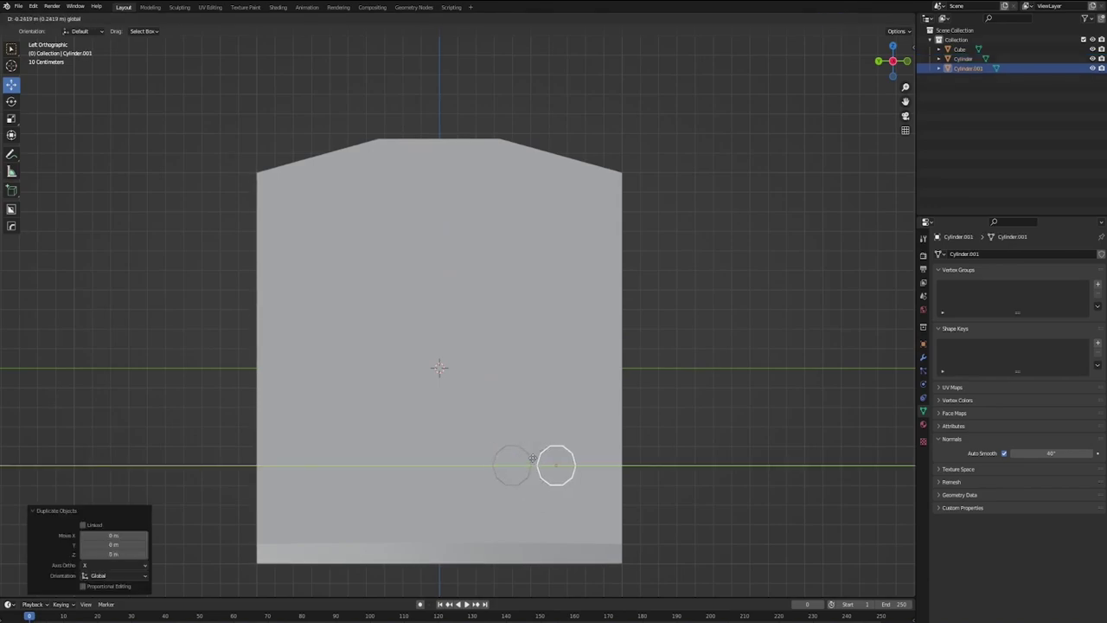
{"action": "left_click", "coordinate": [510, 467], "text": "shift"}
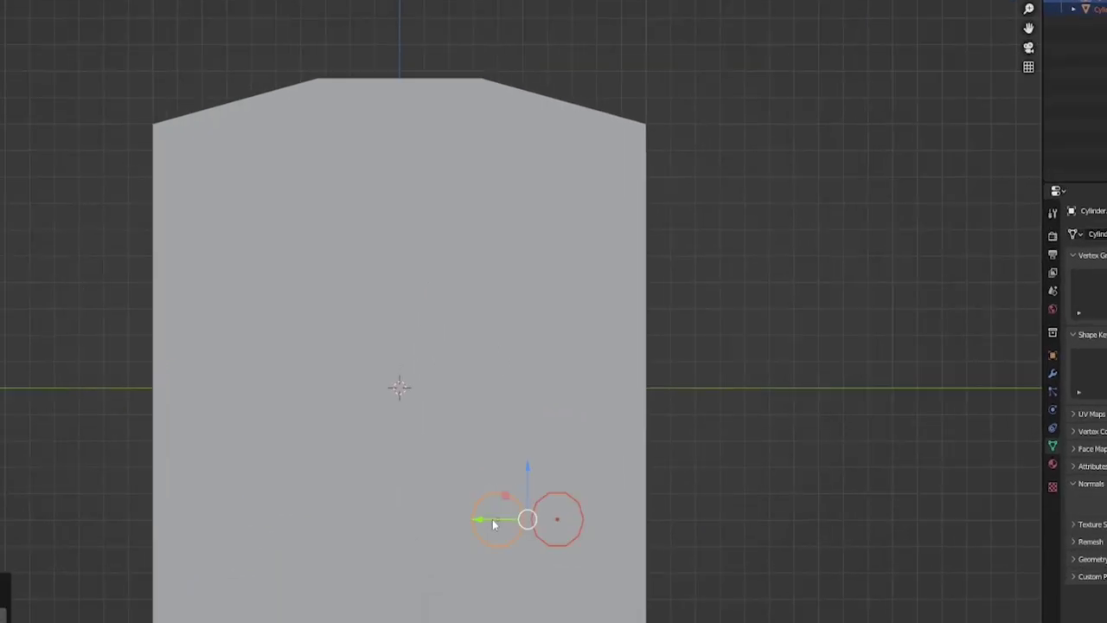
{"action": "key", "text": "shift+d"}
{"action": "key", "text": "Escape"}
{"action": "left_click_drag", "start_coordinate": [509, 465], "coordinate": [366, 466]}
{"action": "left_click_drag", "start_coordinate": [211, 595], "coordinate": [139, 600]}
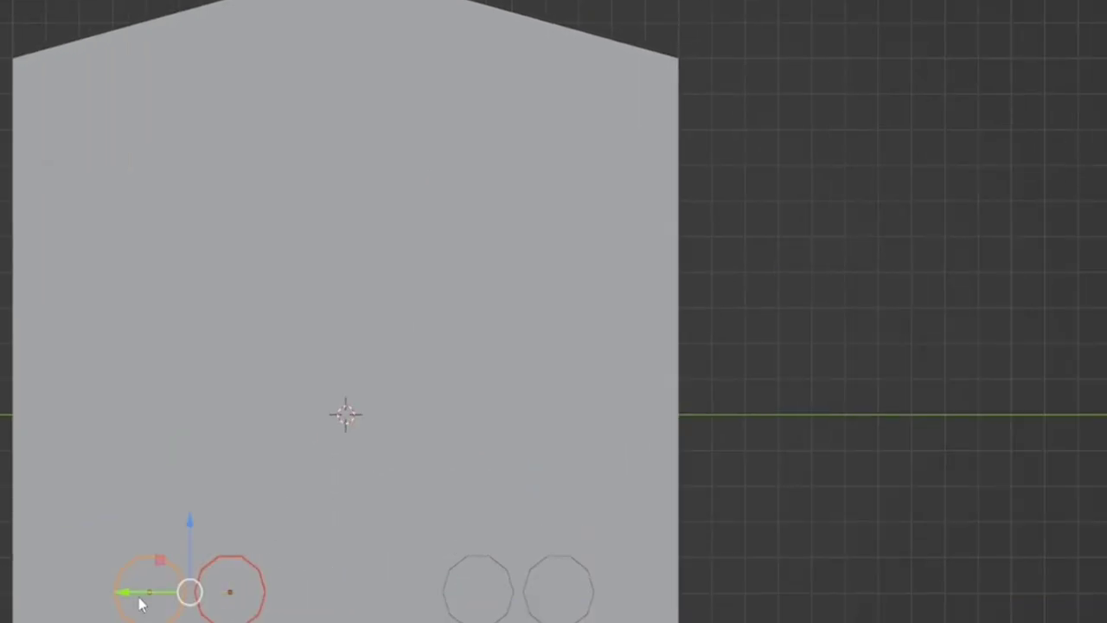
{"action": "key", "text": "Delete"}
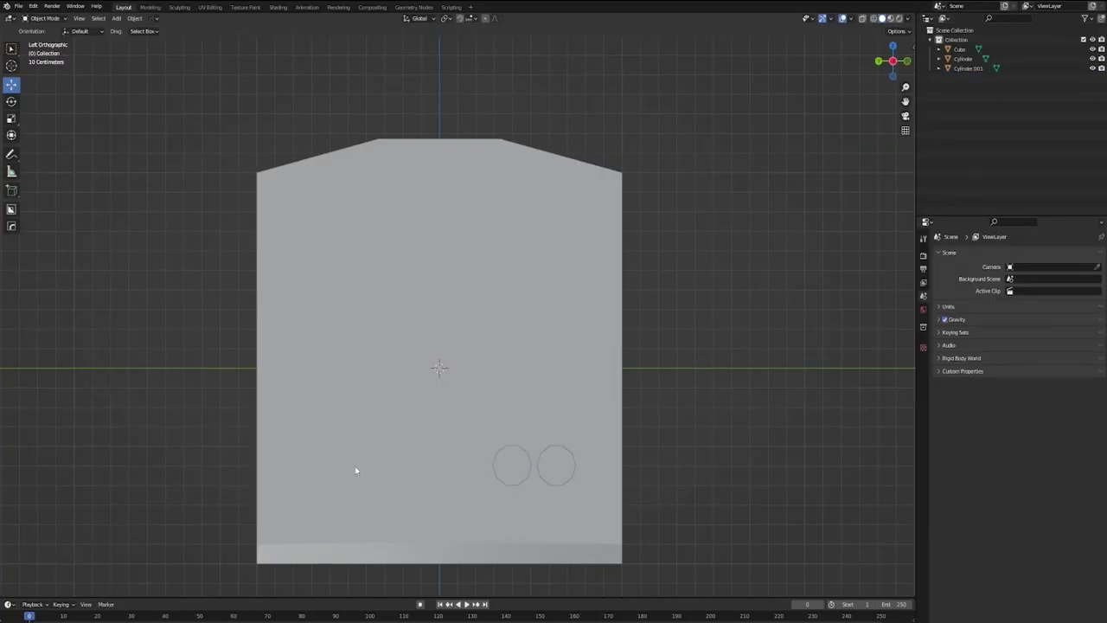
Add a centred lengthwise loop cut that splits the train body into two equal halves.
{"action": "scroll", "coordinate": [372, 463], "scroll_direction": "down", "scroll_amount": 5}
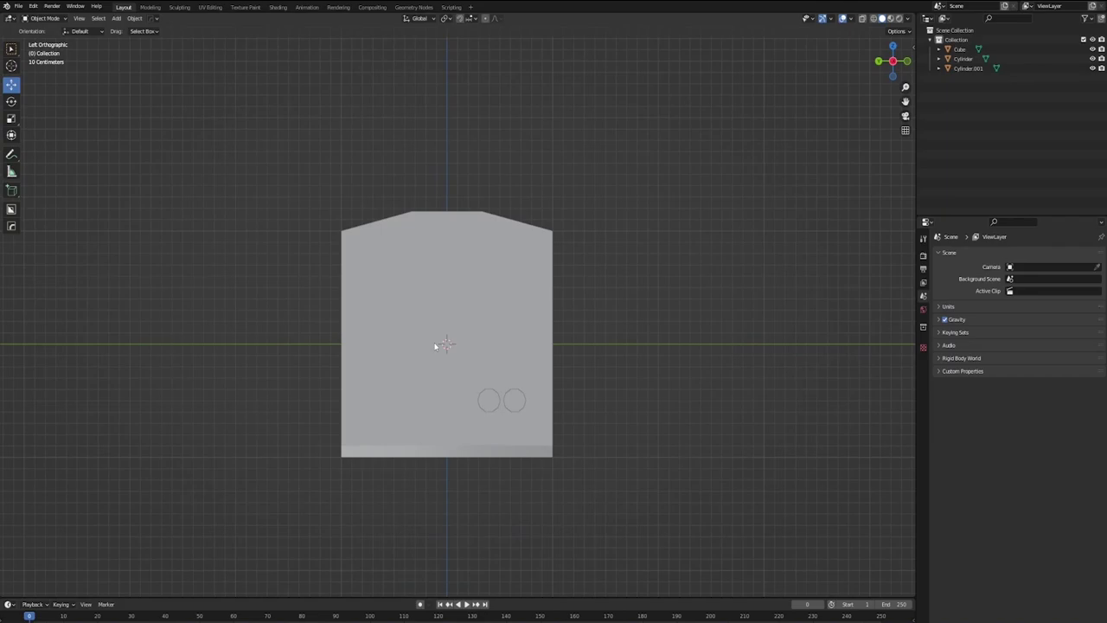
{"action": "left_click", "coordinate": [436, 344]}
{"action": "key", "text": "Tab"}
{"action": "scroll", "coordinate": [434, 342], "scroll_direction": "down", "scroll_amount": 2}
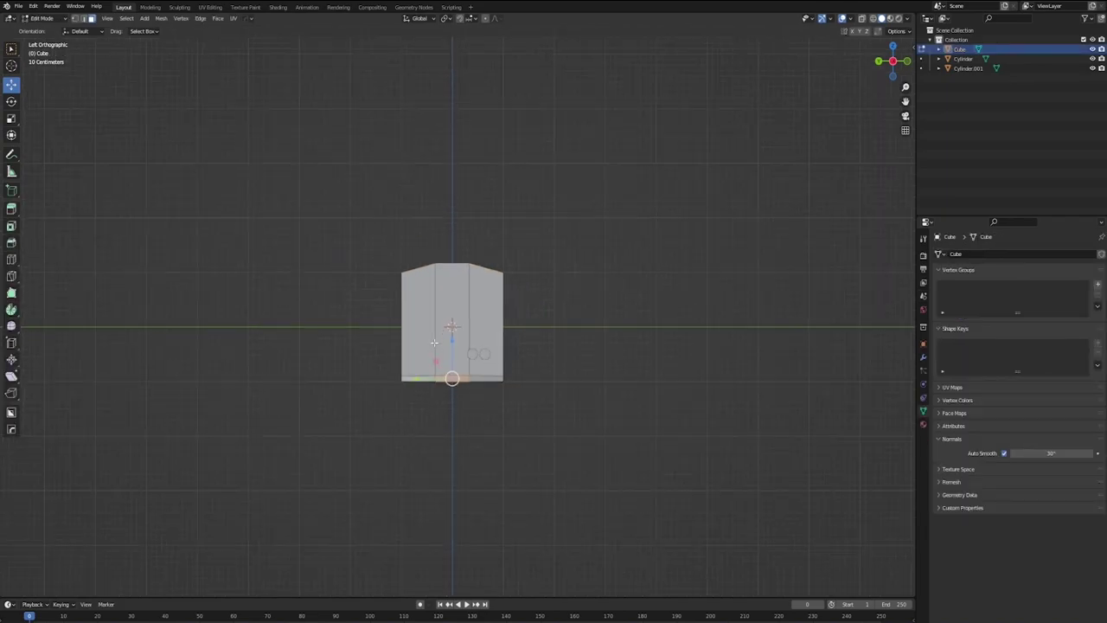
{"action": "key", "text": "ctrl+e"}
{"action": "key", "text": "ctrl+r"}
{"action": "left_click", "coordinate": [454, 261]}
{"action": "right_click", "coordinate": [454, 262]}
In wireframe display, delete the half of the train body opposite the headlight cylinders.
{"action": "key", "text": "z"}
{"action": "left_click", "coordinate": [329, 251]}
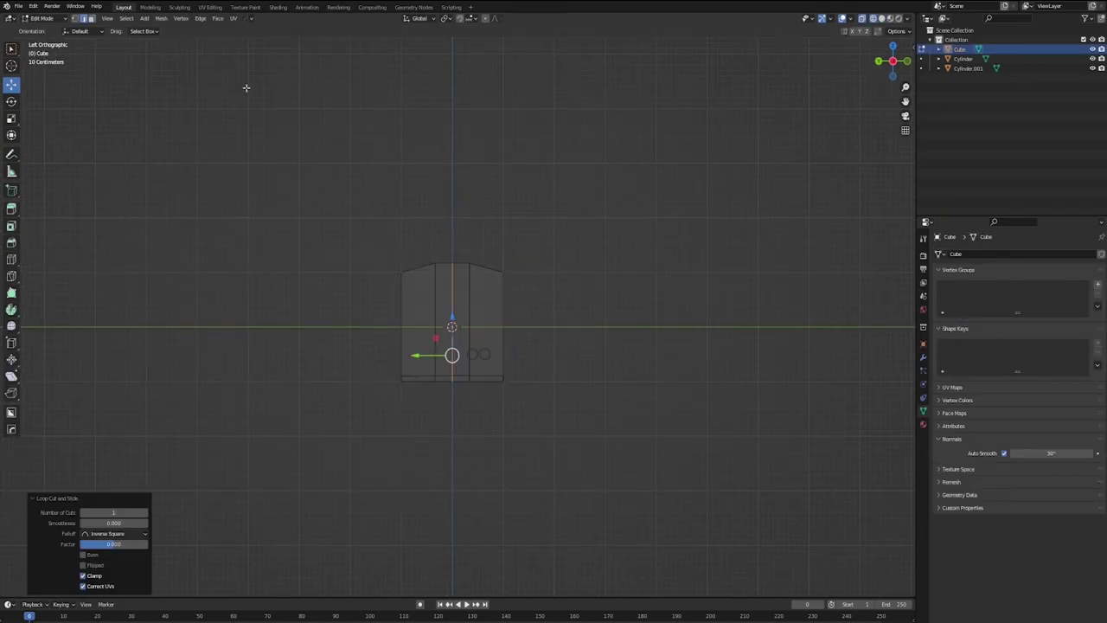
{"action": "left_click_drag", "start_coordinate": [197, 153], "coordinate": [423, 532]}
{"action": "key", "text": "x"}
{"action": "left_click", "coordinate": [449, 490]}
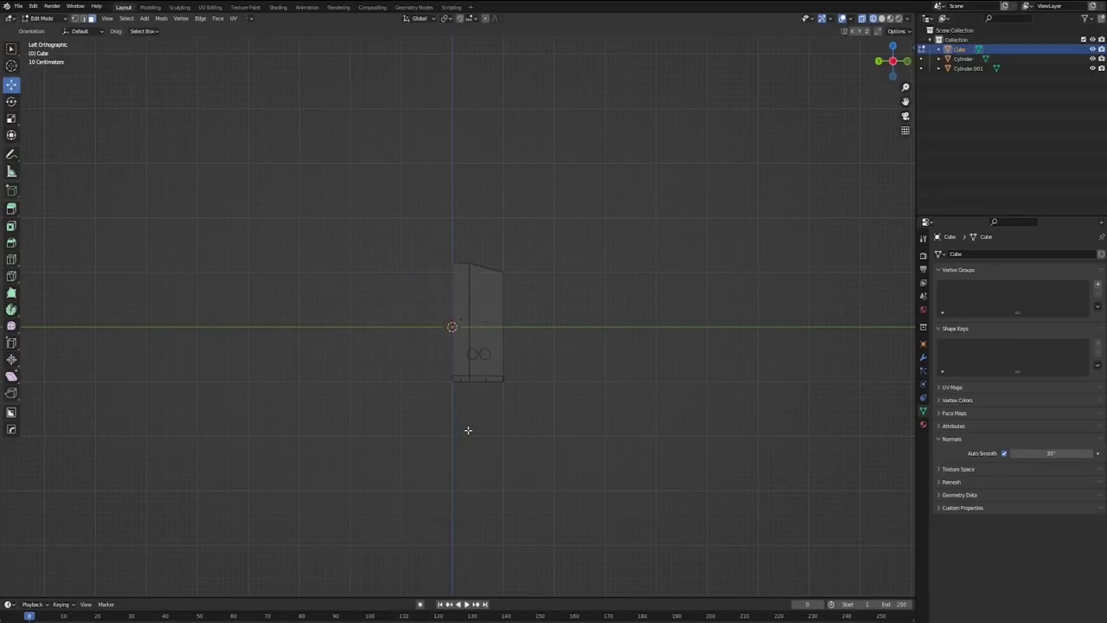
Join the half train body and both headlight cylinders into one object.
{"action": "key", "text": "Tab"}
{"action": "left_click", "coordinate": [484, 355], "text": "shift"}
{"action": "left_click", "coordinate": [475, 354], "text": "shift"}
{"action": "scroll", "coordinate": [626, 360], "scroll_direction": "up", "scroll_amount": 3}
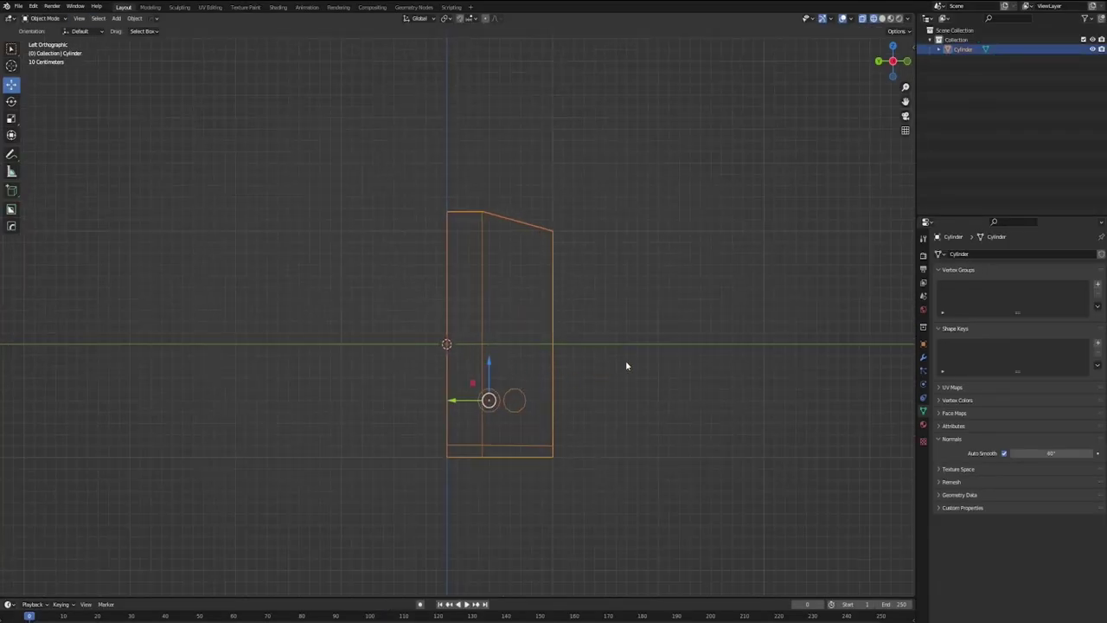
Move the two headlight cylinders about 0.098 m along X so they protrude only slightly from the end face.
{"action": "middle_click_drag", "start_coordinate": [626, 360], "coordinate": [412, 404]}
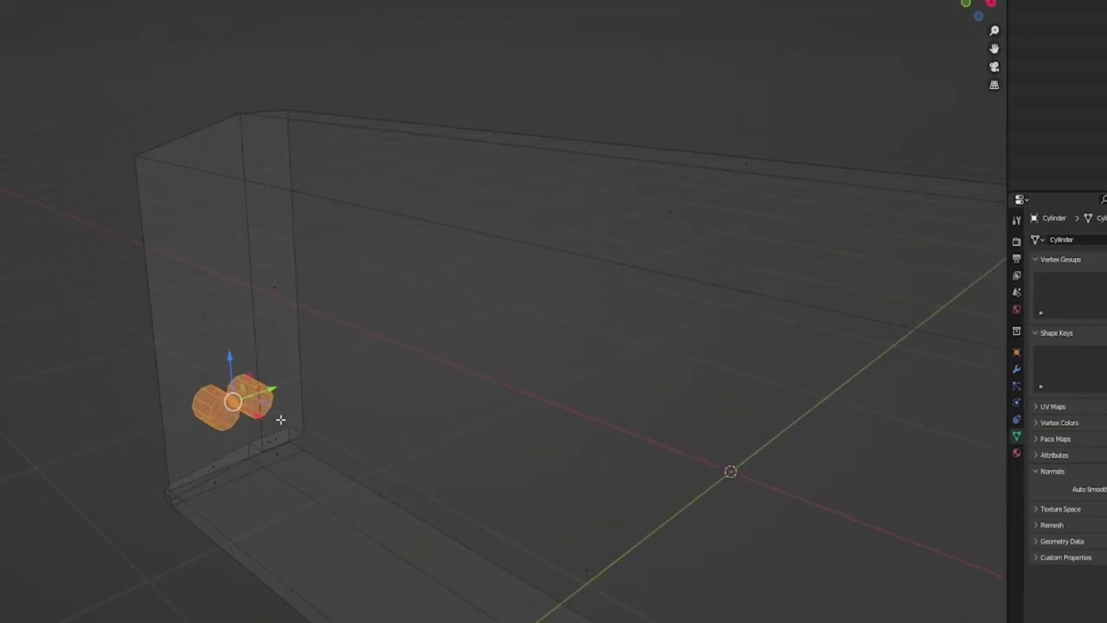
{"action": "middle_click_drag", "start_coordinate": [286, 414], "coordinate": [364, 402]}
{"action": "middle_click_drag", "start_coordinate": [285, 485], "coordinate": [475, 260], "text": "shift"}
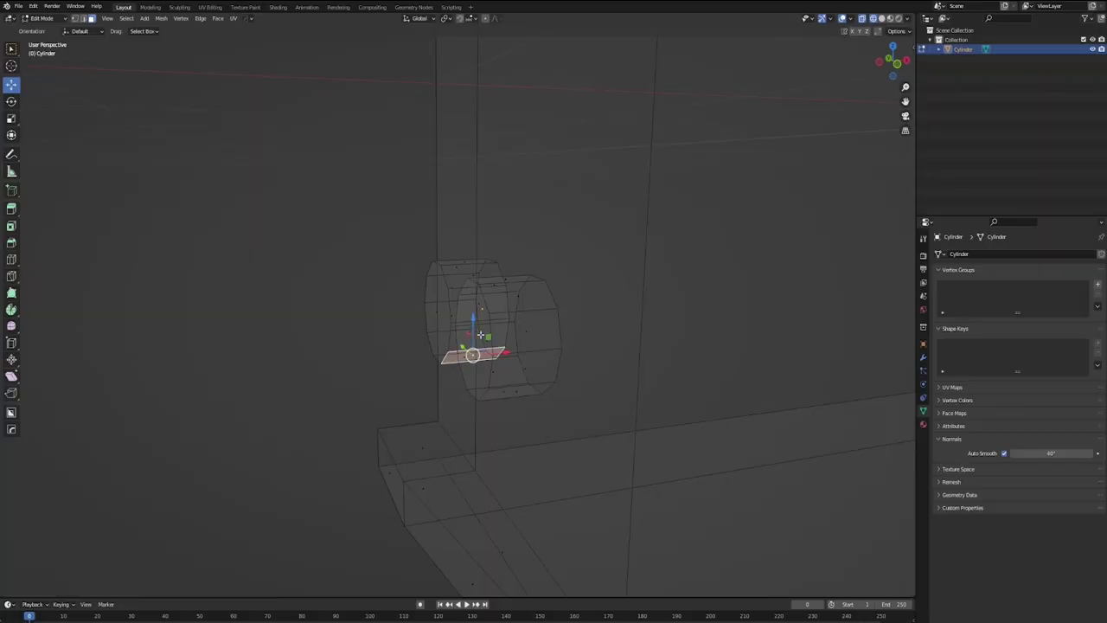
{"action": "key", "text": "g"}
{"action": "key", "text": "x"}
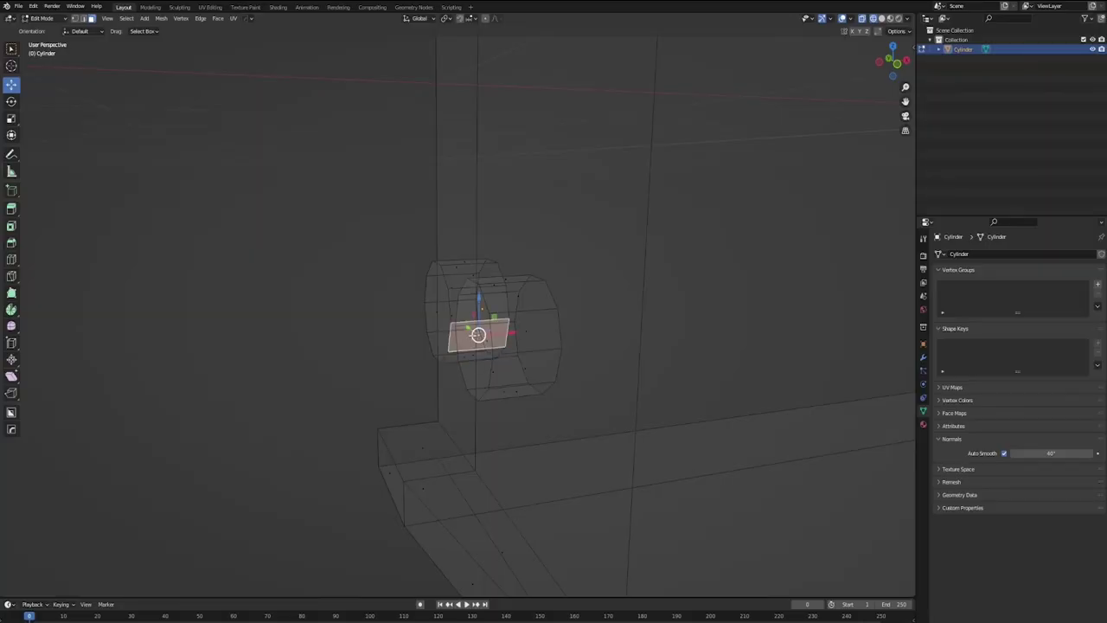
{"action": "left_click", "coordinate": [554, 342]}
Back in solid display, inset the front faces of both headlights by about 0.137 m and extrude them inward.
{"action": "key", "text": "alt+z"}
{"action": "middle_click_drag", "start_coordinate": [554, 343], "coordinate": [694, 334]}
{"action": "key", "text": "i"}
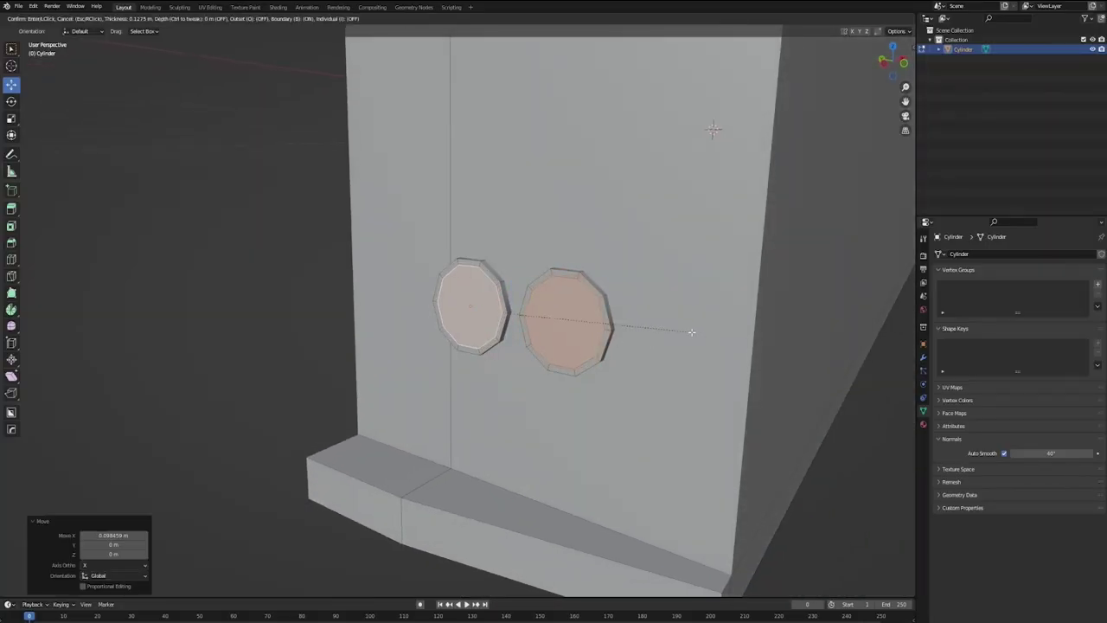
{"action": "left_click", "coordinate": [691, 332]}
{"action": "key", "text": "e"}
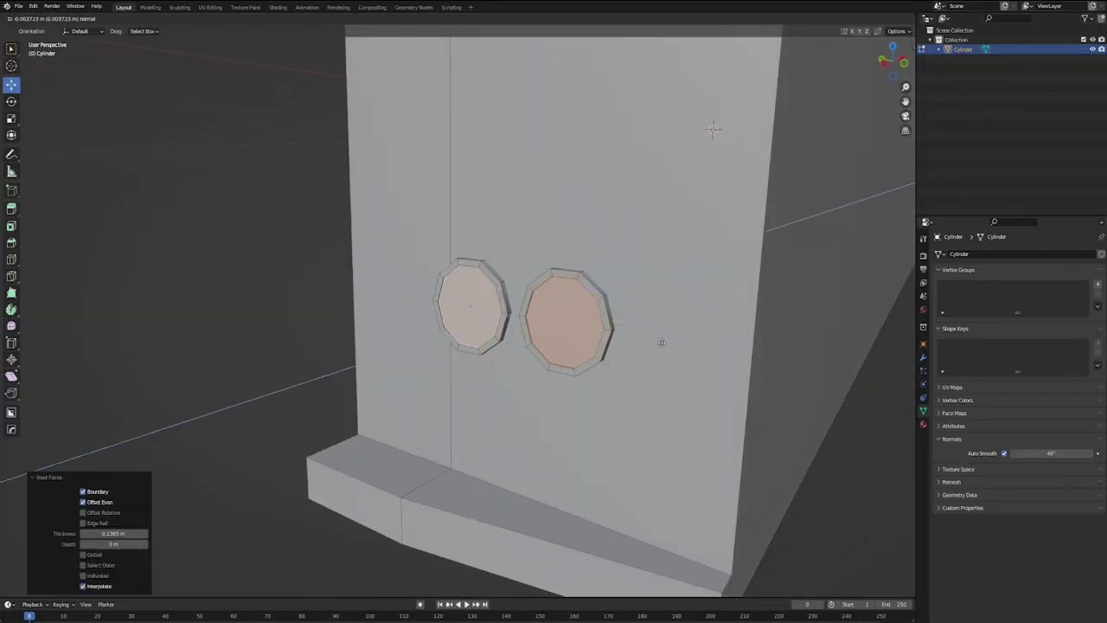
{"action": "left_click", "coordinate": [563, 358]}
{"action": "key", "text": "Tab"}
{"action": "middle_click_drag", "start_coordinate": [563, 358], "coordinate": [544, 349]}
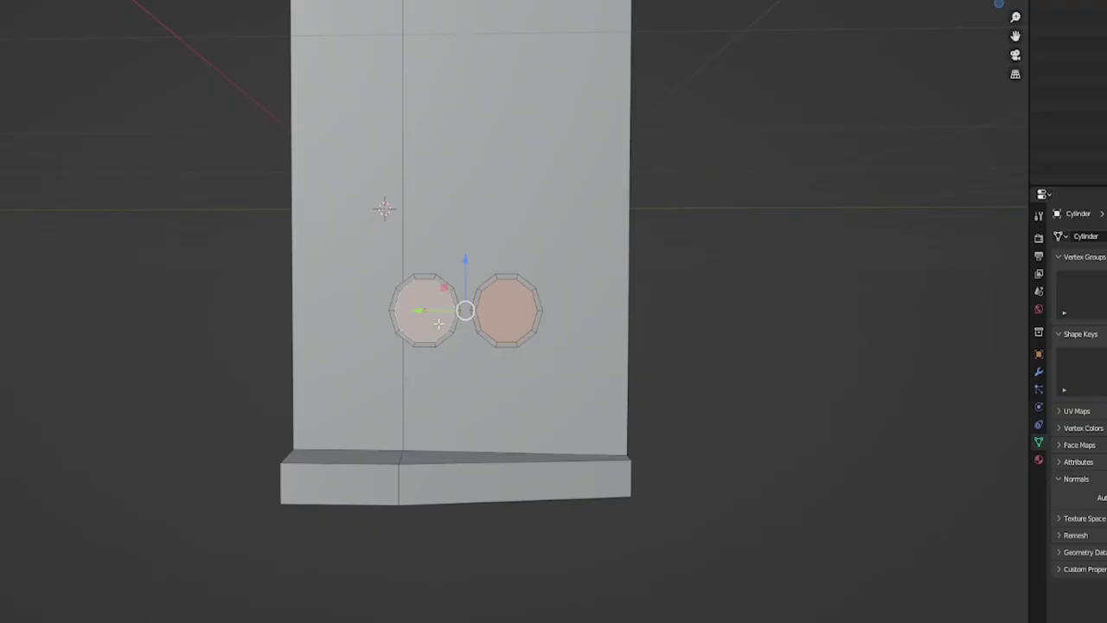
Duplicate the inner headlight straight up along Z to near the roof and scale the copy to roughly half size.
{"action": "left_click", "coordinate": [439, 323]}
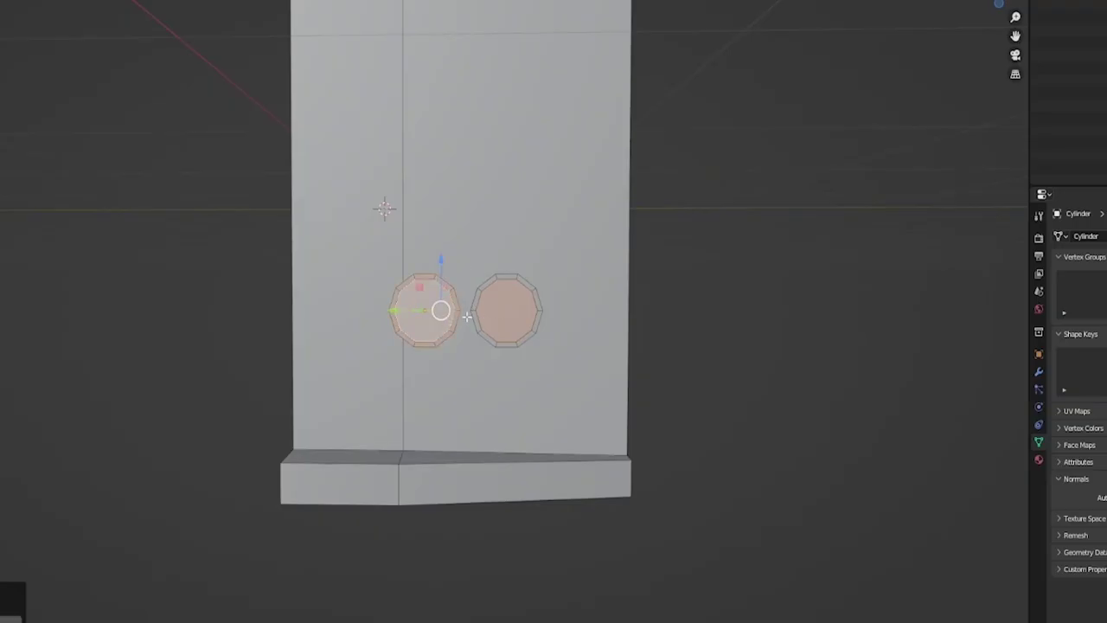
{"action": "left_click", "coordinate": [439, 304]}
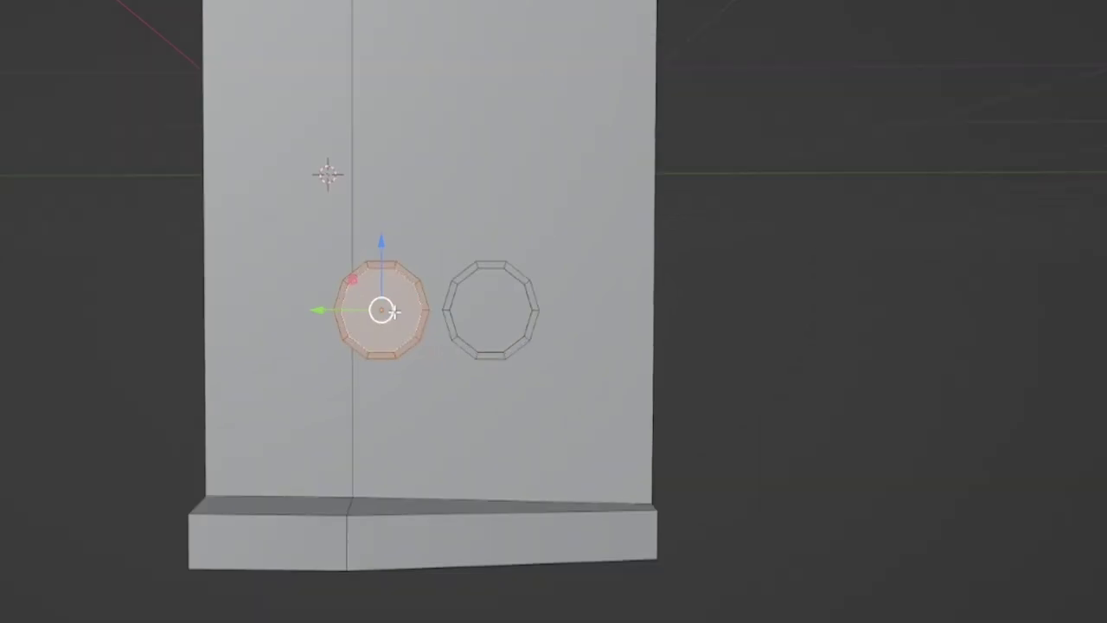
{"action": "scroll", "coordinate": [406, 332], "scroll_direction": "down", "scroll_amount": 4}
{"action": "key", "text": "shift+d"}
{"action": "key", "text": "z"}
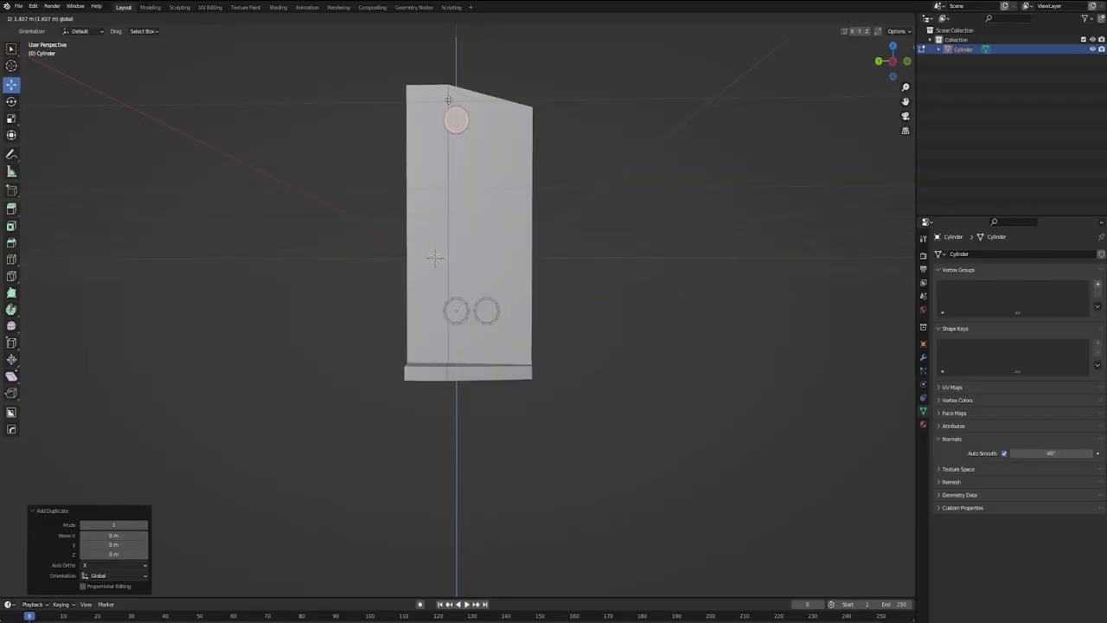
{"action": "left_click", "coordinate": [447, 109]}
{"action": "key", "text": "s"}
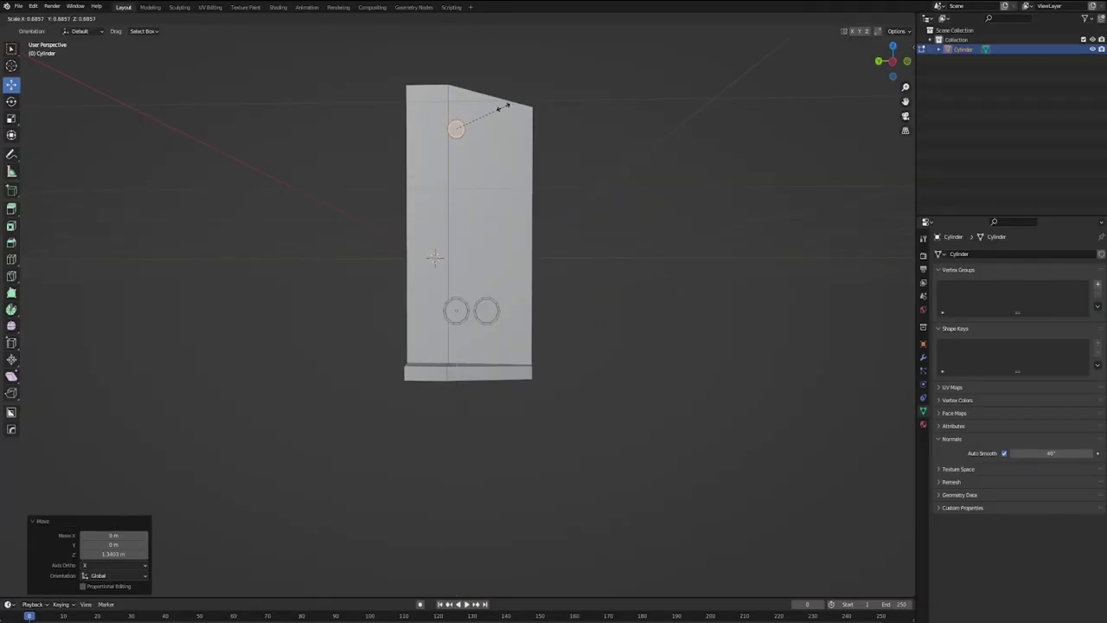
{"action": "left_click", "coordinate": [491, 110]}
Move the small upper light along Y toward the body's centre and duplicate it along Y right beside itself.
{"action": "scroll", "coordinate": [491, 119], "scroll_direction": "up", "scroll_amount": 3}
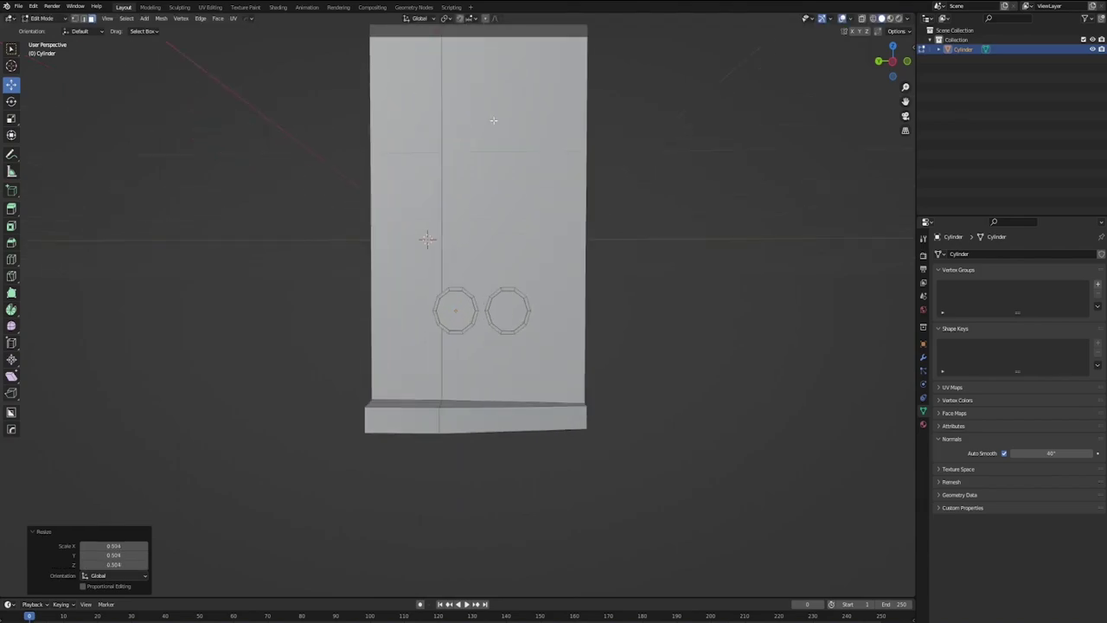
{"action": "middle_click_drag", "start_coordinate": [494, 118], "coordinate": [494, 389], "text": "shift"}
{"action": "scroll", "coordinate": [494, 388], "scroll_direction": "up", "scroll_amount": 3}
{"action": "scroll", "coordinate": [471, 342], "scroll_direction": "down", "scroll_amount": 1}
{"action": "key", "text": "g"}
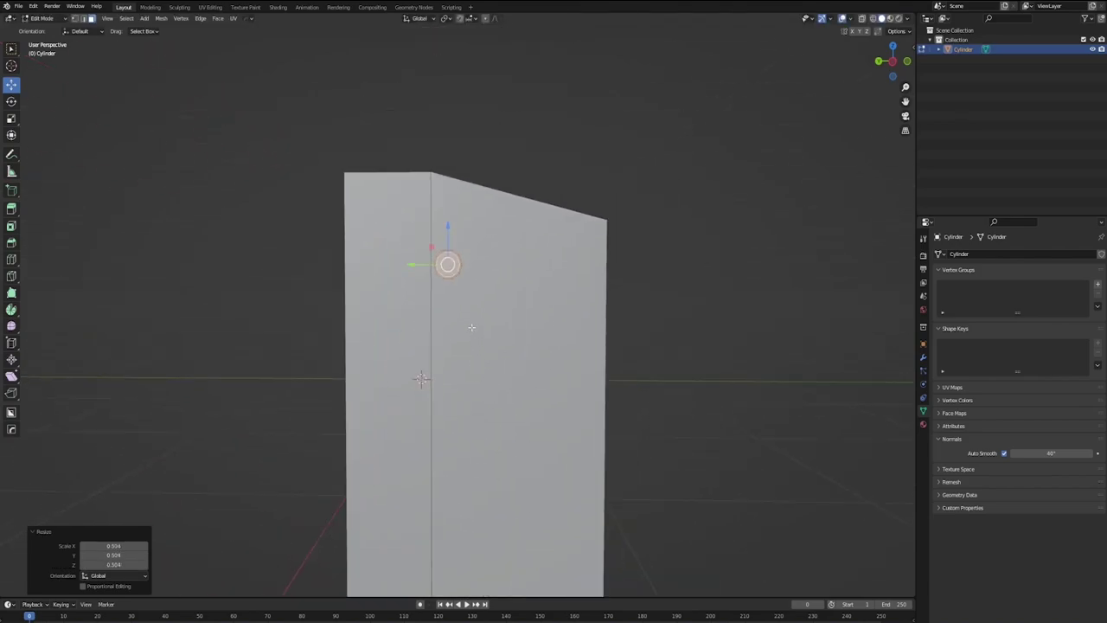
{"action": "key", "text": "y"}
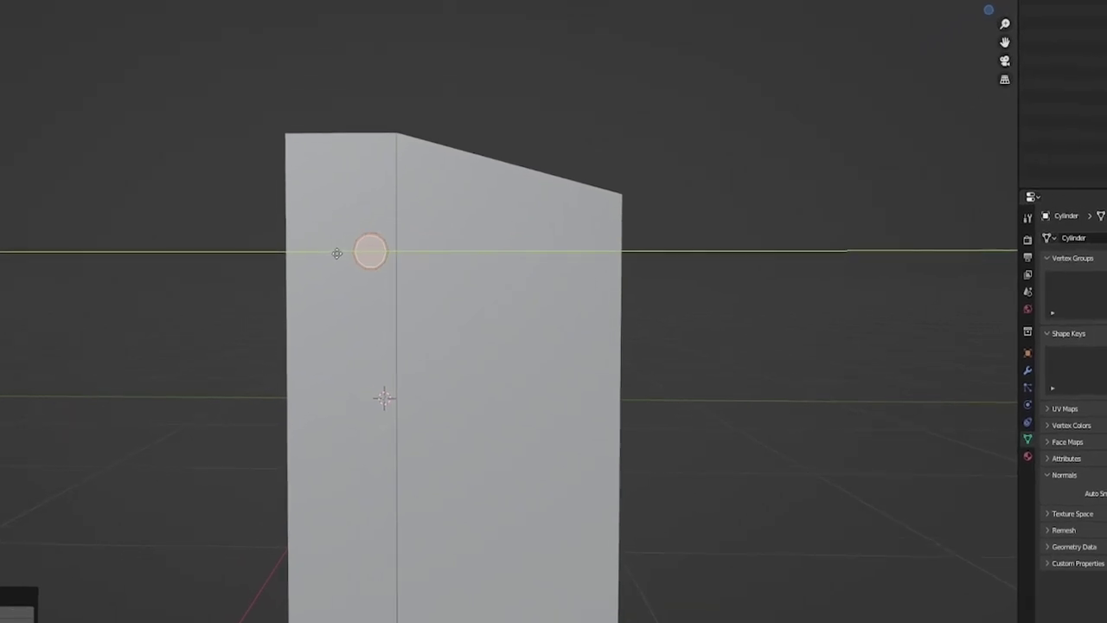
{"action": "left_click", "coordinate": [359, 258]}
{"action": "key", "text": "shift+d"}
{"action": "key", "text": "y"}
{"action": "left_click", "coordinate": [418, 265]}
Duplicate the pair of small upper lights along Y into a row of four, and mirror the train across Y with Clipping.
{"action": "scroll", "coordinate": [418, 265], "scroll_direction": "up", "scroll_amount": 3}
{"action": "key", "text": "l"}
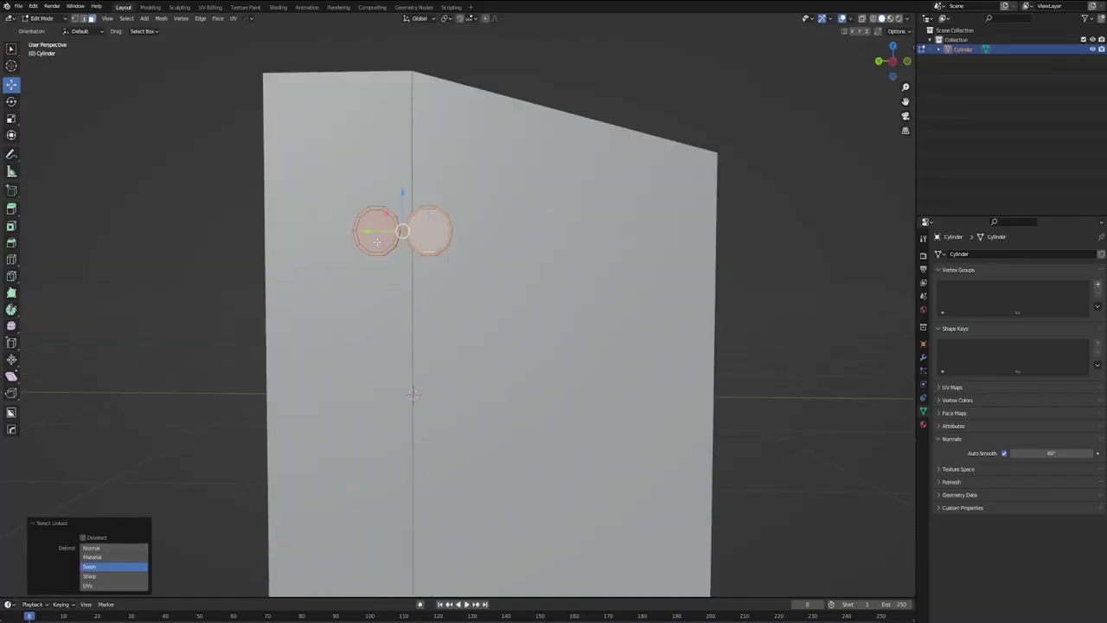
{"action": "key", "text": "shift+d"}
{"action": "key", "text": "y"}
{"action": "scroll", "coordinate": [492, 227], "scroll_direction": "down", "scroll_amount": 3}
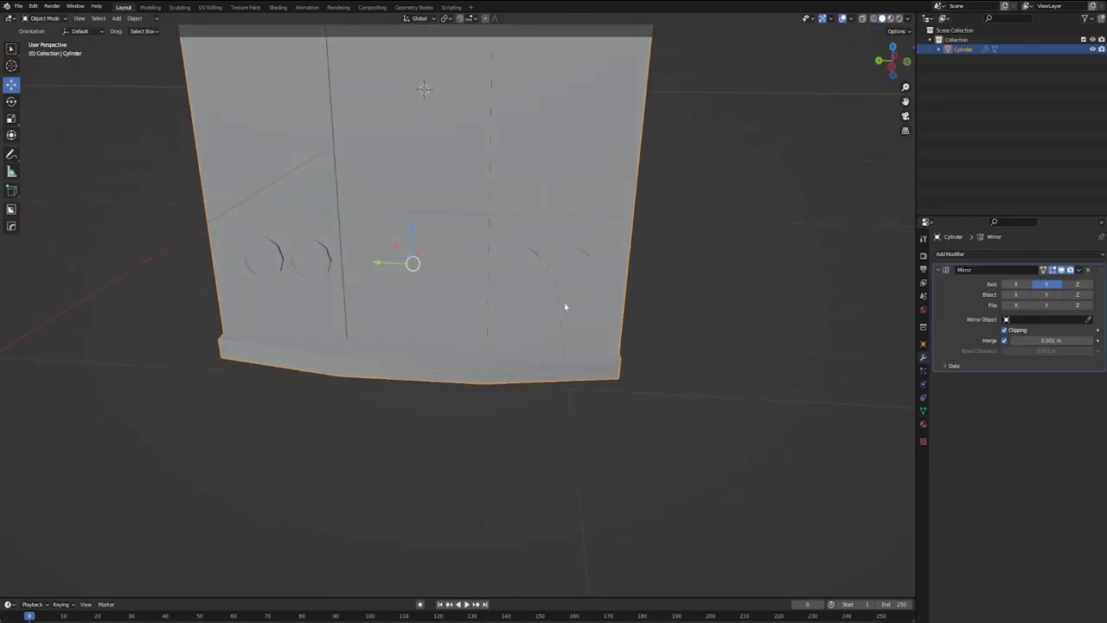
{"action": "middle_click_drag", "start_coordinate": [563, 306], "coordinate": [509, 277]}
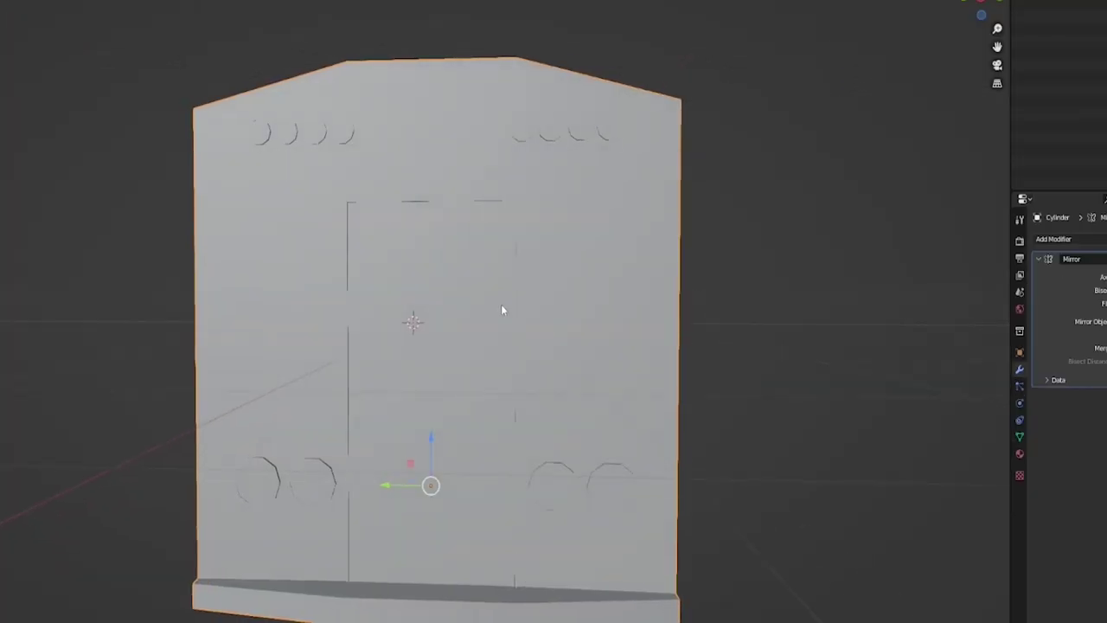
Try to add a cube inside the train's mesh, scaling it to 0.366 and moving it along X.
{"action": "middle_click_drag", "start_coordinate": [511, 307], "coordinate": [509, 308]}
{"action": "scroll", "coordinate": [513, 307], "scroll_direction": "down", "scroll_amount": 3}
{"action": "scroll", "coordinate": [509, 312], "scroll_direction": "down", "scroll_amount": 1}
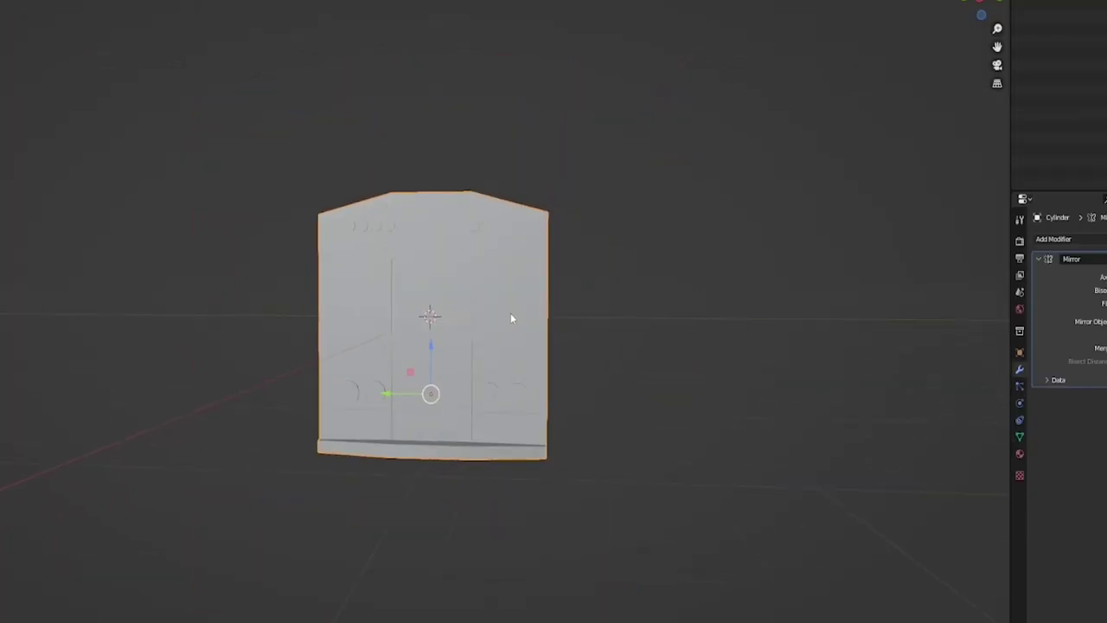
{"action": "key", "text": "Tab"}
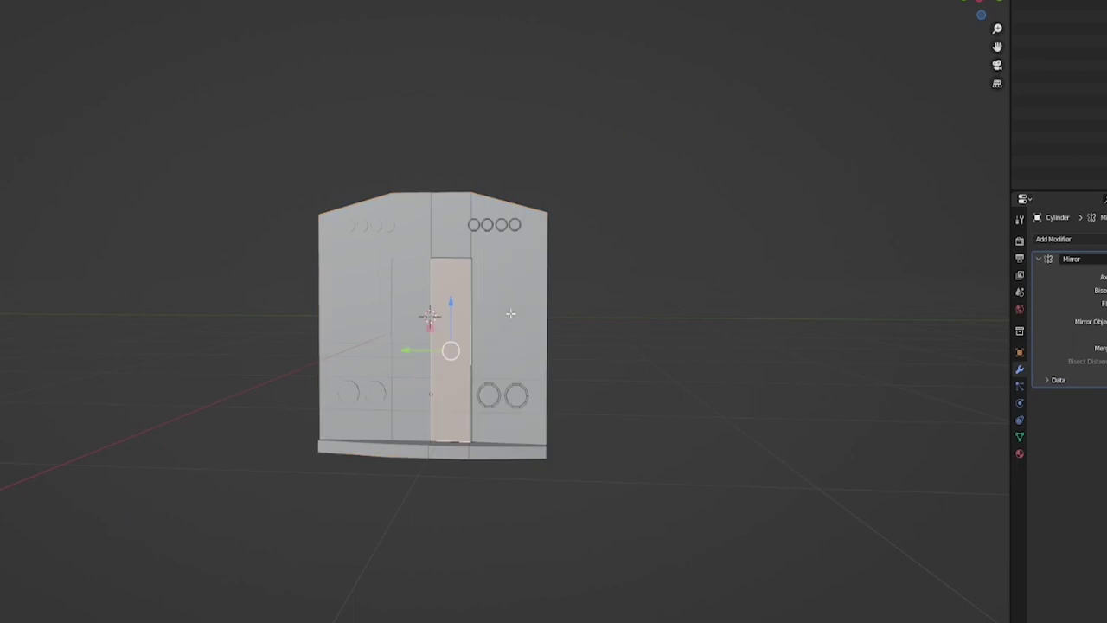
{"action": "key", "text": "shift+a"}
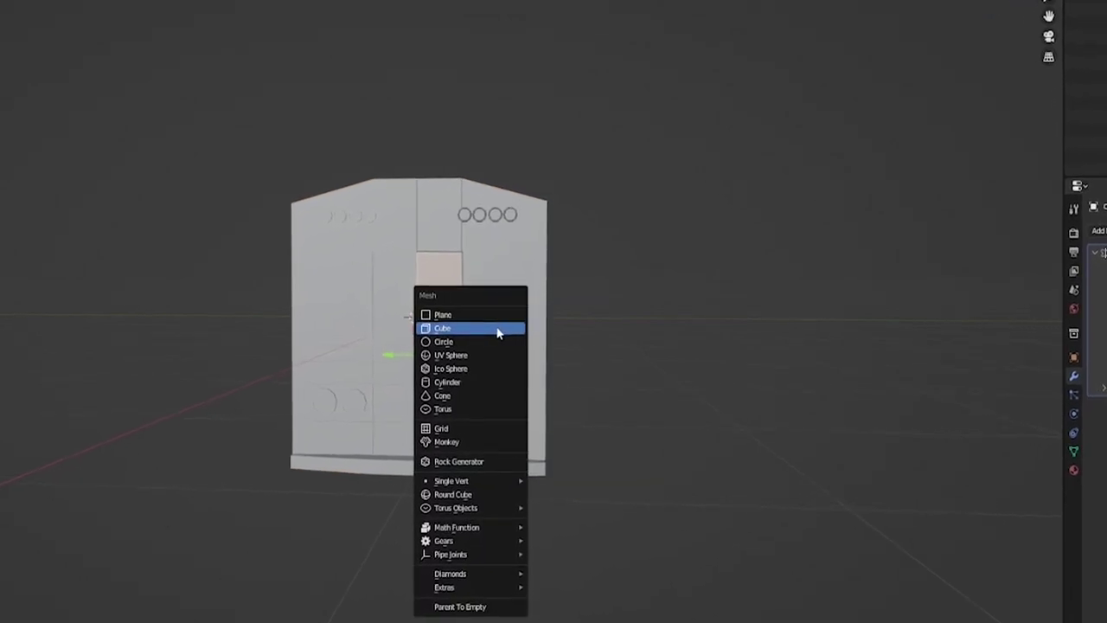
{"action": "left_click", "coordinate": [498, 329]}
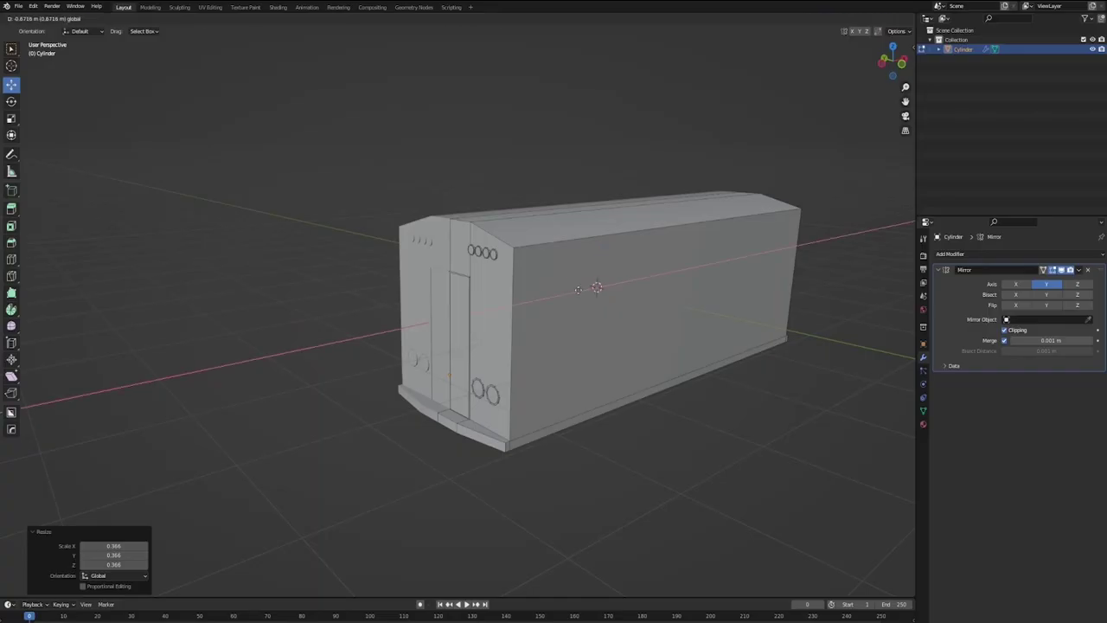
{"action": "left_click_drag", "start_coordinate": [473, 314], "coordinate": [457, 317]}
{"action": "left_click", "coordinate": [460, 316]}
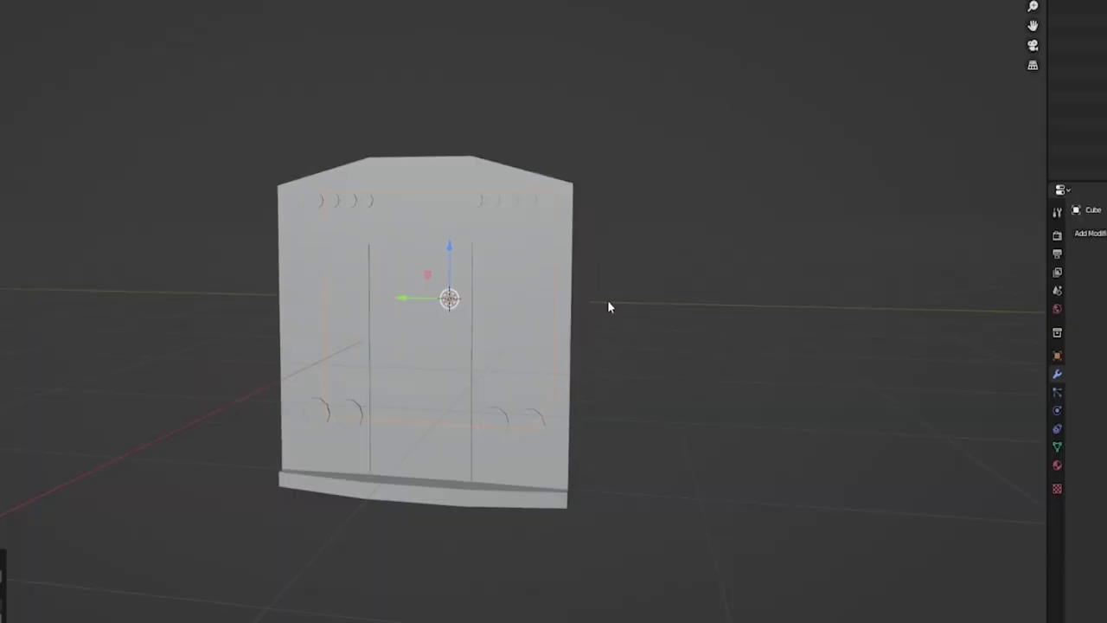
Shrink the separate cube, bring it along X to the train's front and scale it to 0.874.
{"action": "key", "text": "s"}
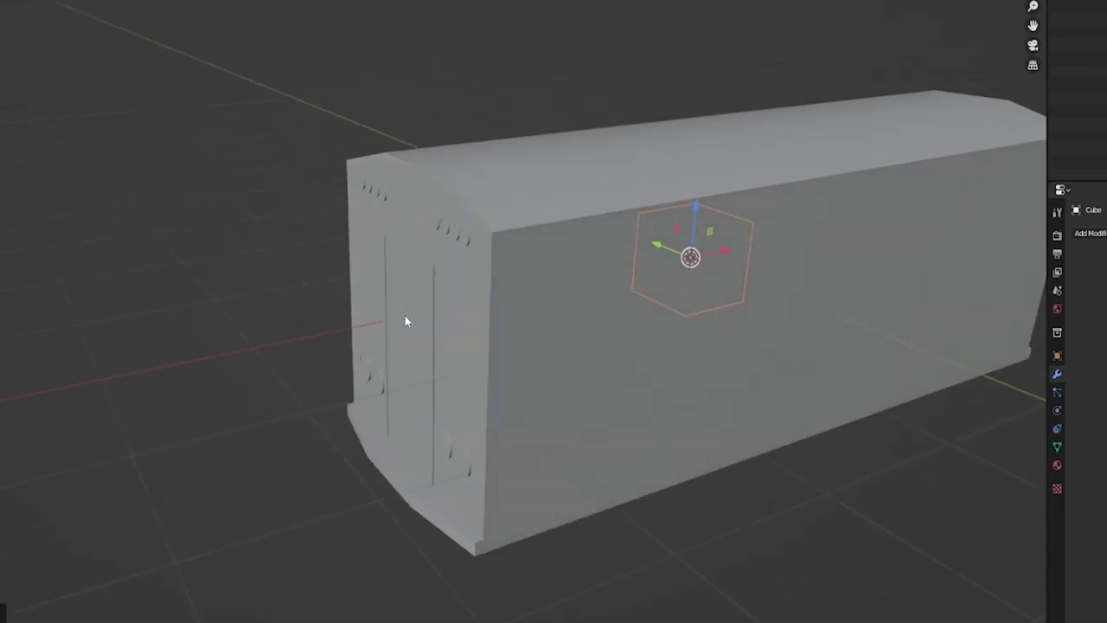
{"action": "key", "text": "g"}
{"action": "key", "text": "x"}
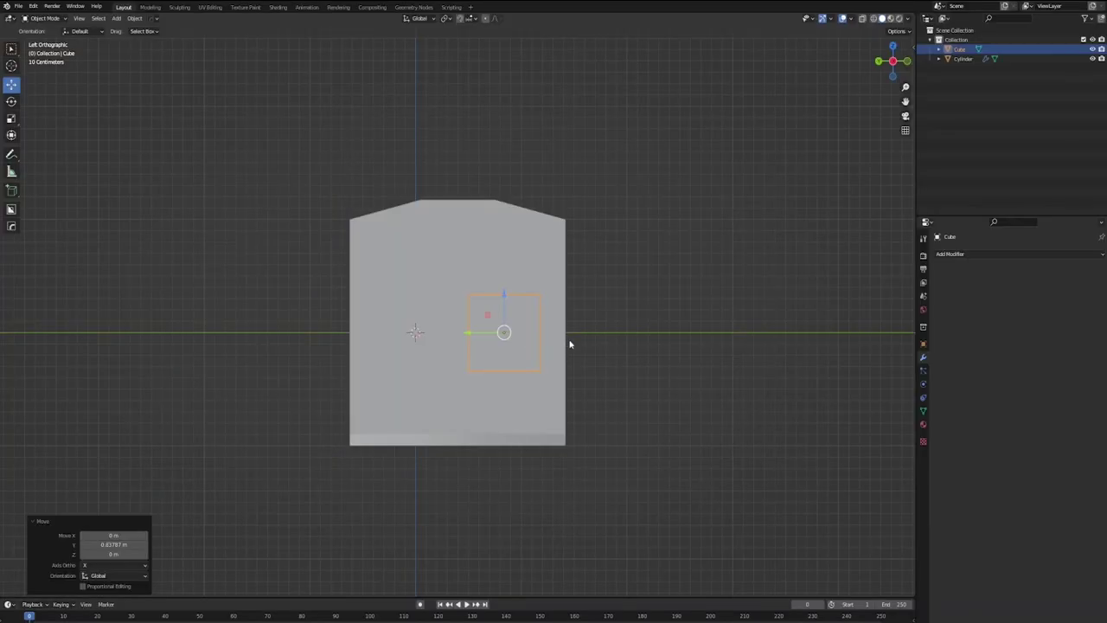
{"action": "scroll", "coordinate": [571, 343], "scroll_direction": "up", "scroll_amount": 3}
{"action": "middle_click_drag", "start_coordinate": [665, 331], "coordinate": [682, 362]}
{"action": "key", "text": "s"}
{"action": "left_click", "coordinate": [670, 361]}
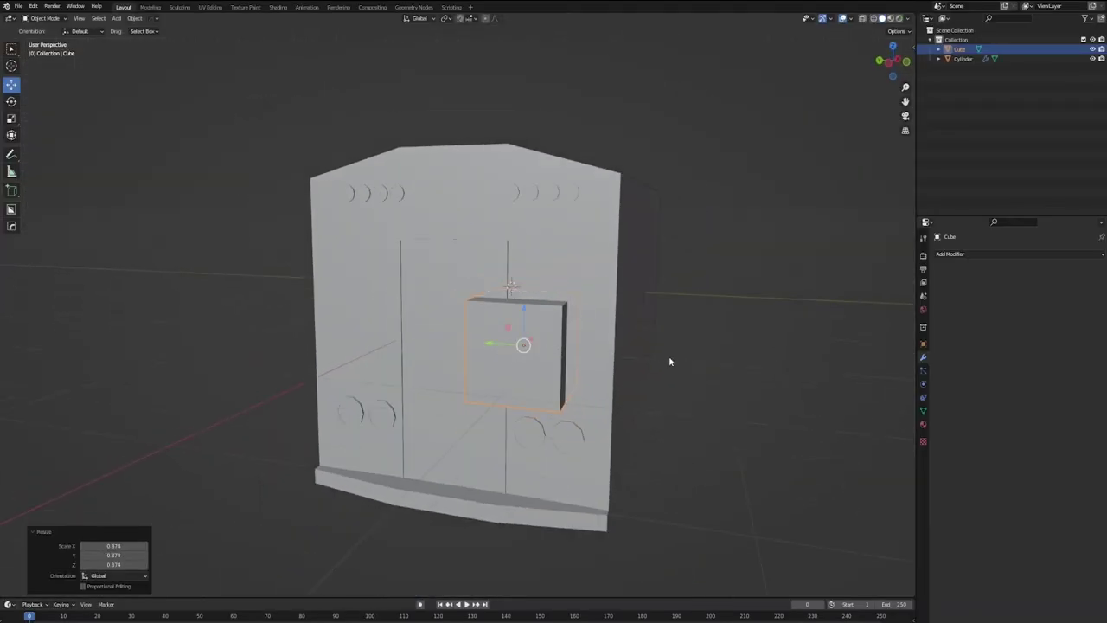
Move the cube about 0.207 m along Y toward the body's side edge and raise it along Z above the headlights.
{"action": "key", "text": "g"}
{"action": "key", "text": "y"}
{"action": "left_click", "coordinate": [567, 325]}
{"action": "key", "text": "g"}
{"action": "key", "text": "z"}
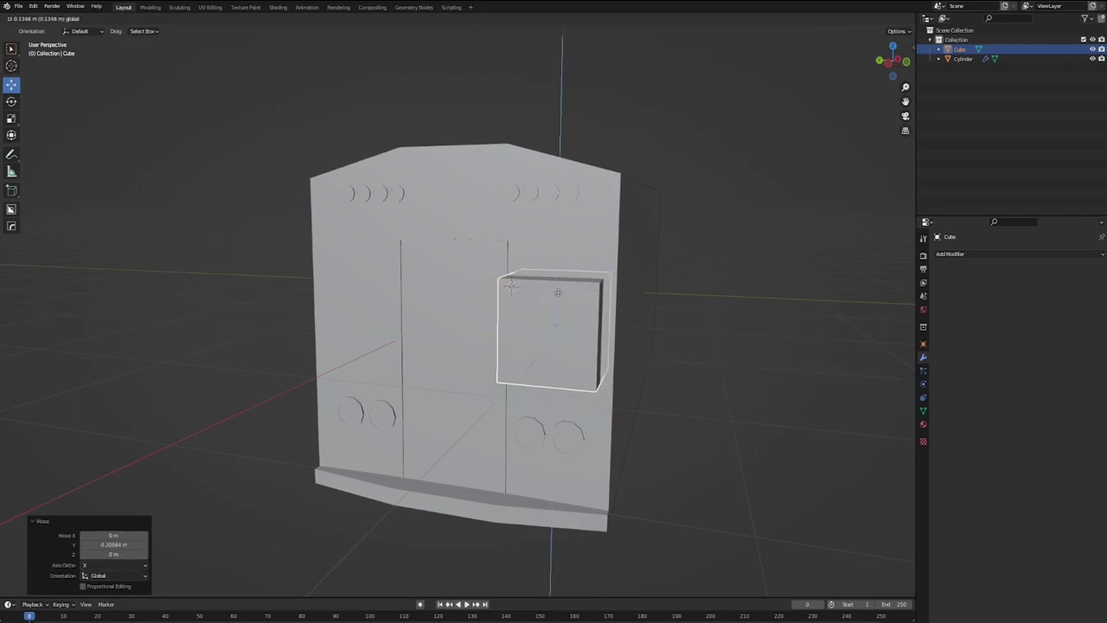
{"action": "left_click", "coordinate": [535, 314]}
Scale the cube to 0.857 overall and stretch it by about 1.23 along Z to fit between door and body edge.
{"action": "key", "text": "s"}
{"action": "left_click", "coordinate": [751, 344]}
{"action": "middle_click_drag", "start_coordinate": [734, 329], "coordinate": [750, 314]}
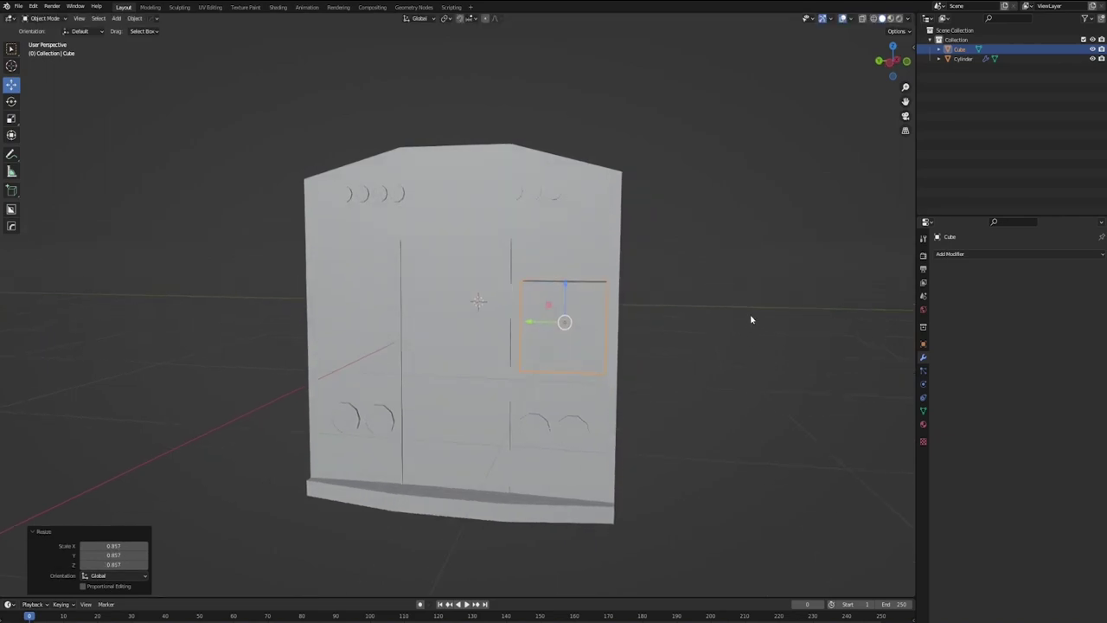
{"action": "key", "text": "s"}
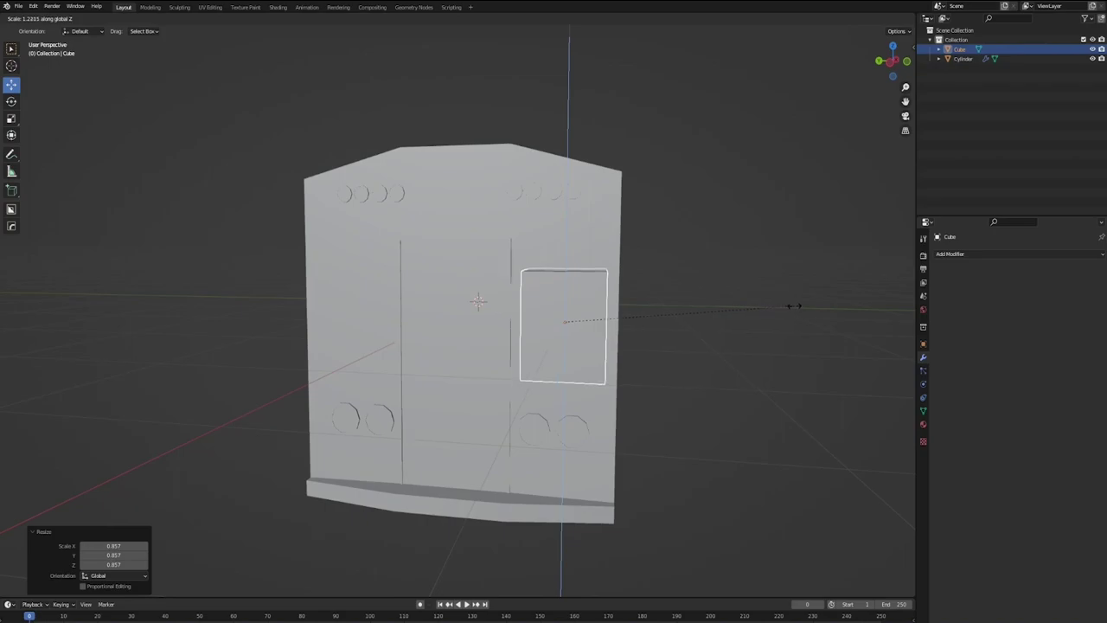
{"action": "left_click", "coordinate": [794, 305]}
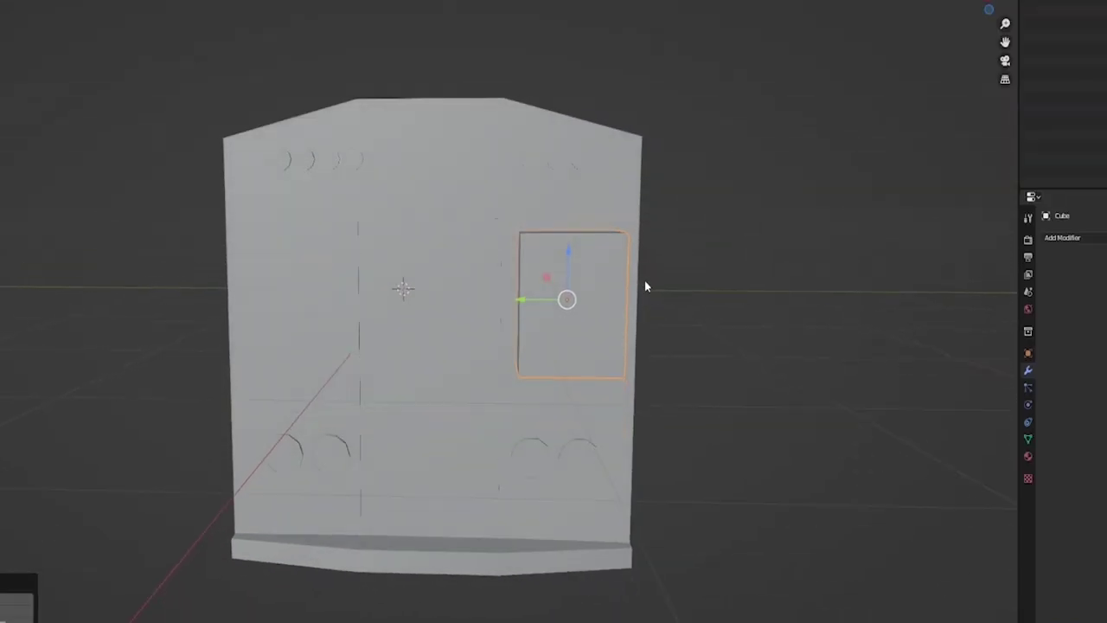
Slide the cube along X until only a thin part protrudes from the train's front, and delete its back face.
{"action": "middle_click_drag", "start_coordinate": [640, 286], "coordinate": [525, 346]}
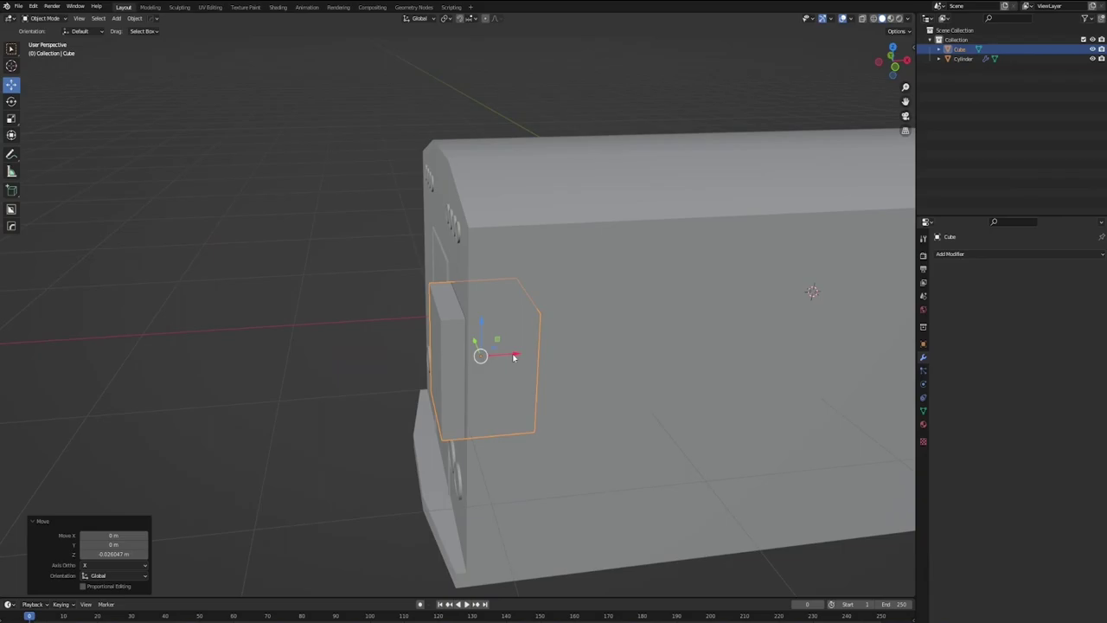
{"action": "left_click_drag", "start_coordinate": [514, 358], "coordinate": [531, 350]}
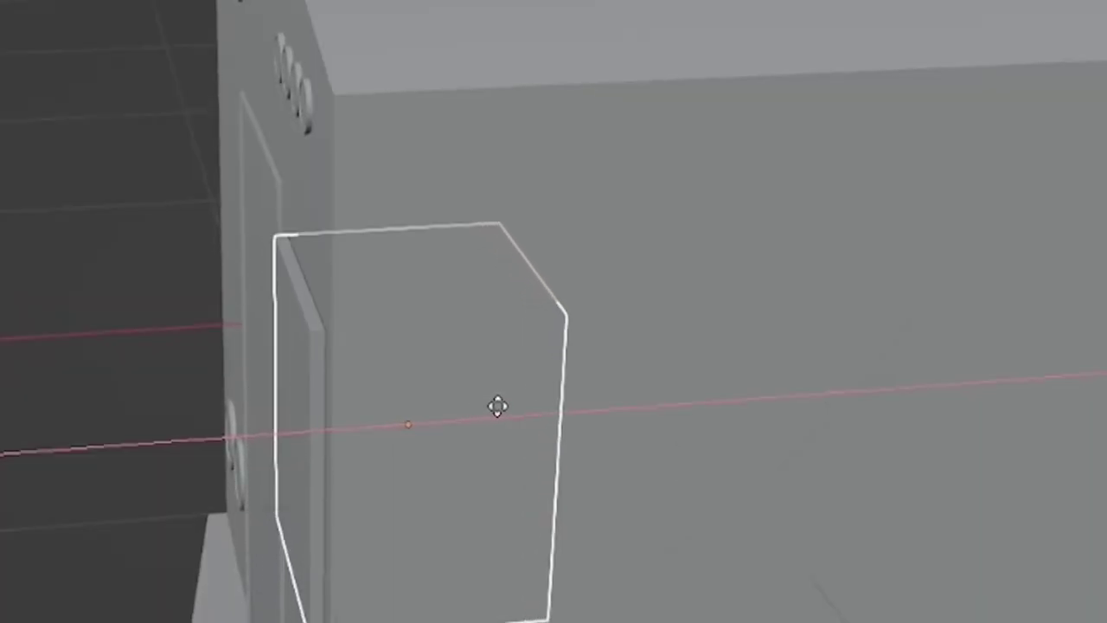
{"action": "left_click_drag", "start_coordinate": [507, 349], "coordinate": [497, 348]}
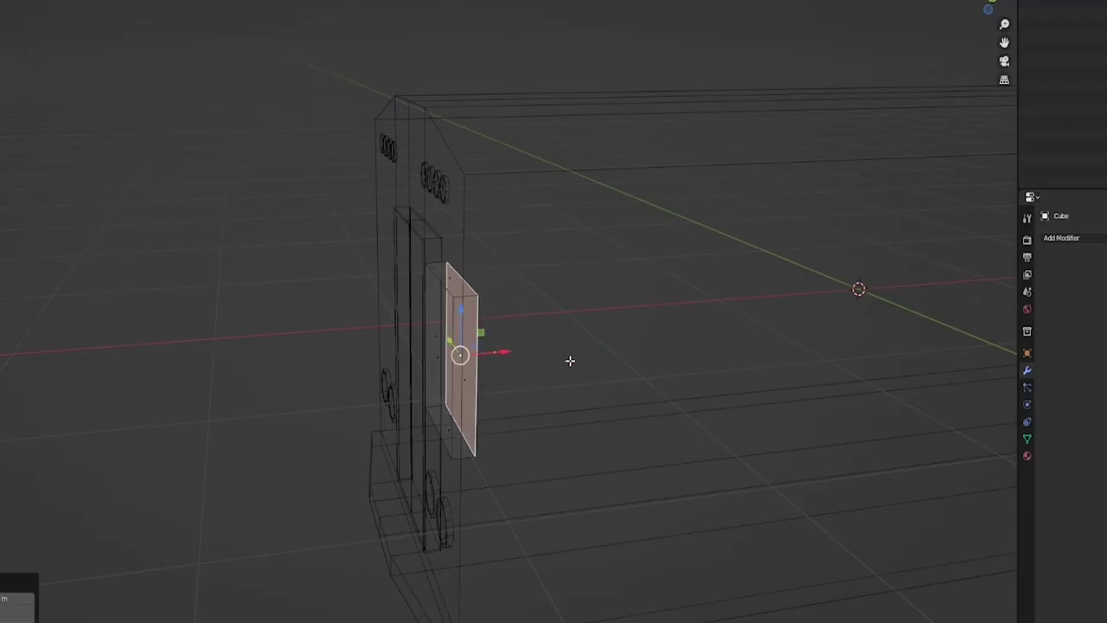
{"action": "key", "text": "x"}
{"action": "left_click", "coordinate": [571, 361]}
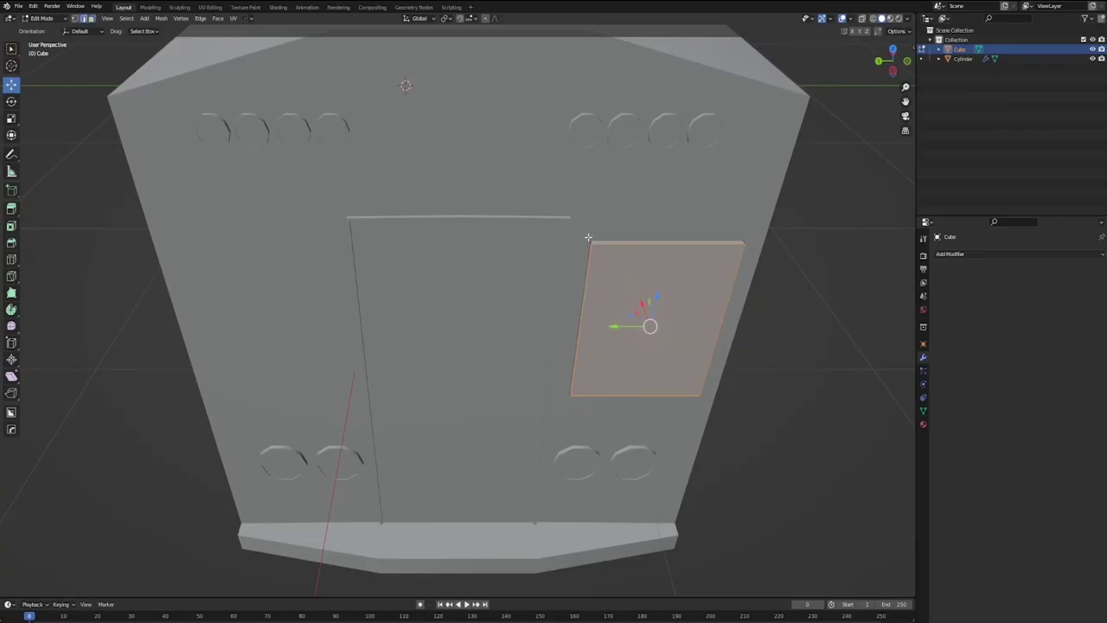
Round the window's four corners with a bevel and frame it by insetting the front face about 0.032 m and extruding it.
{"action": "left_click", "coordinate": [588, 238]}
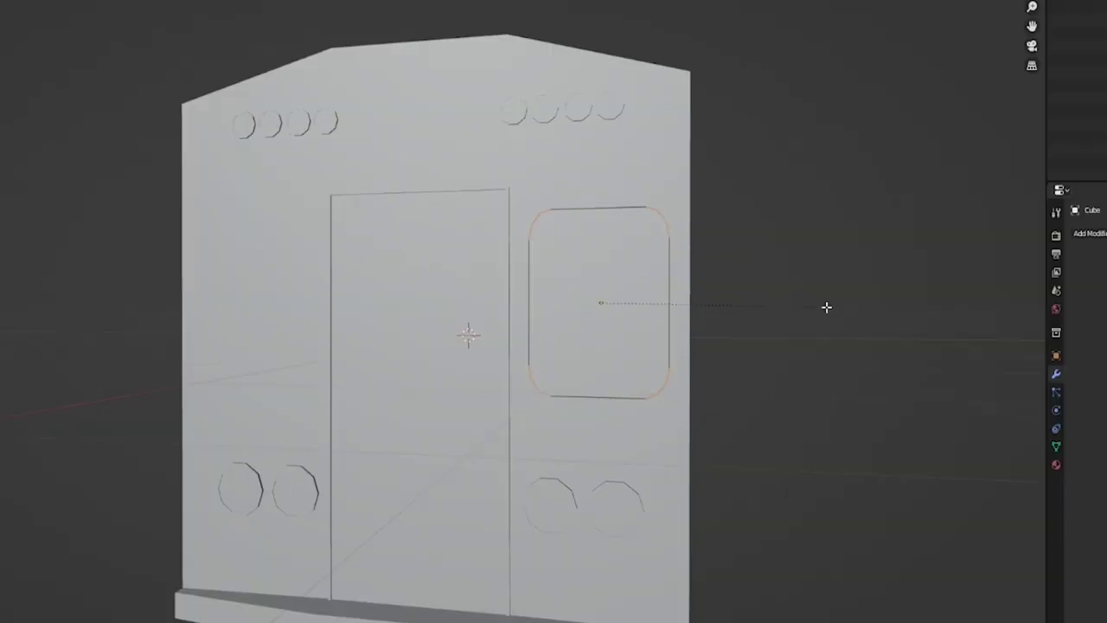
{"action": "key", "text": "3"}
{"action": "left_click", "coordinate": [633, 274]}
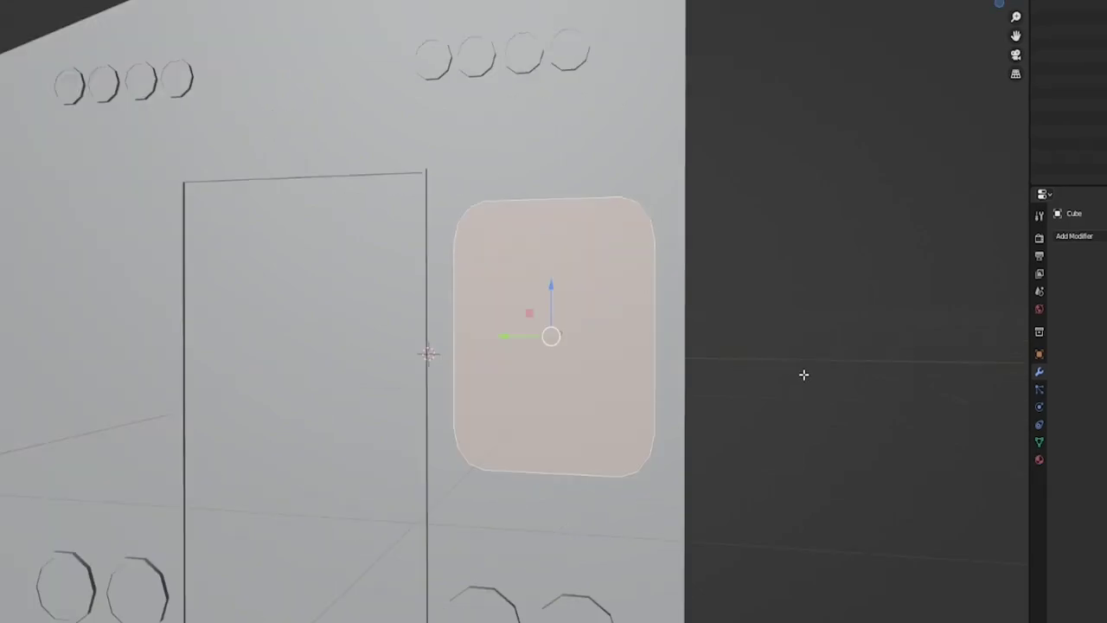
{"action": "key", "text": "i"}
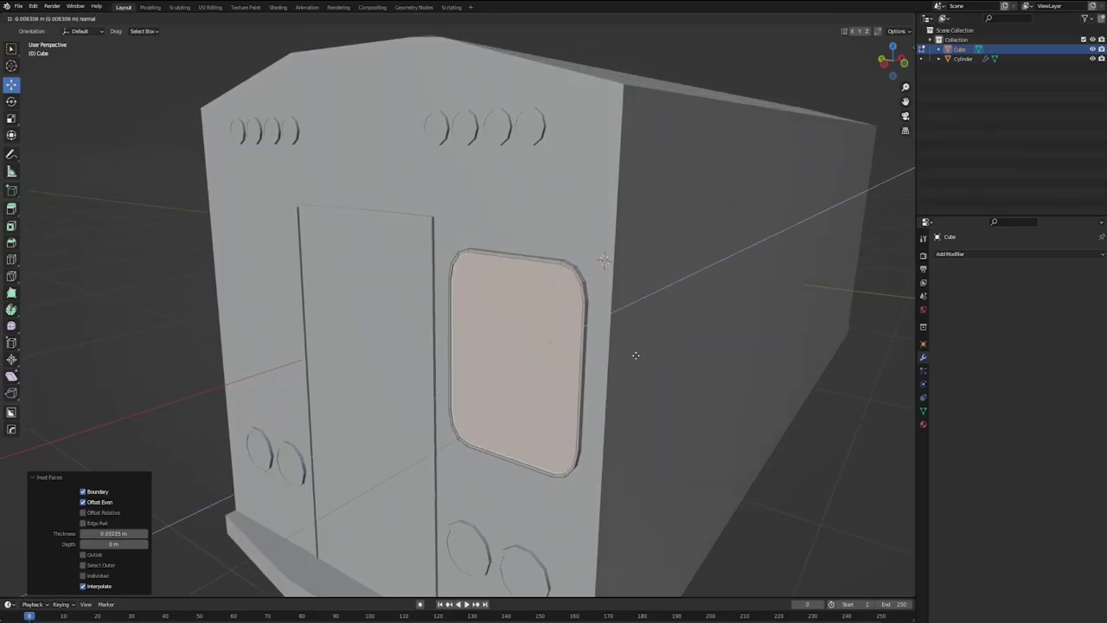
{"action": "left_click", "coordinate": [799, 372]}
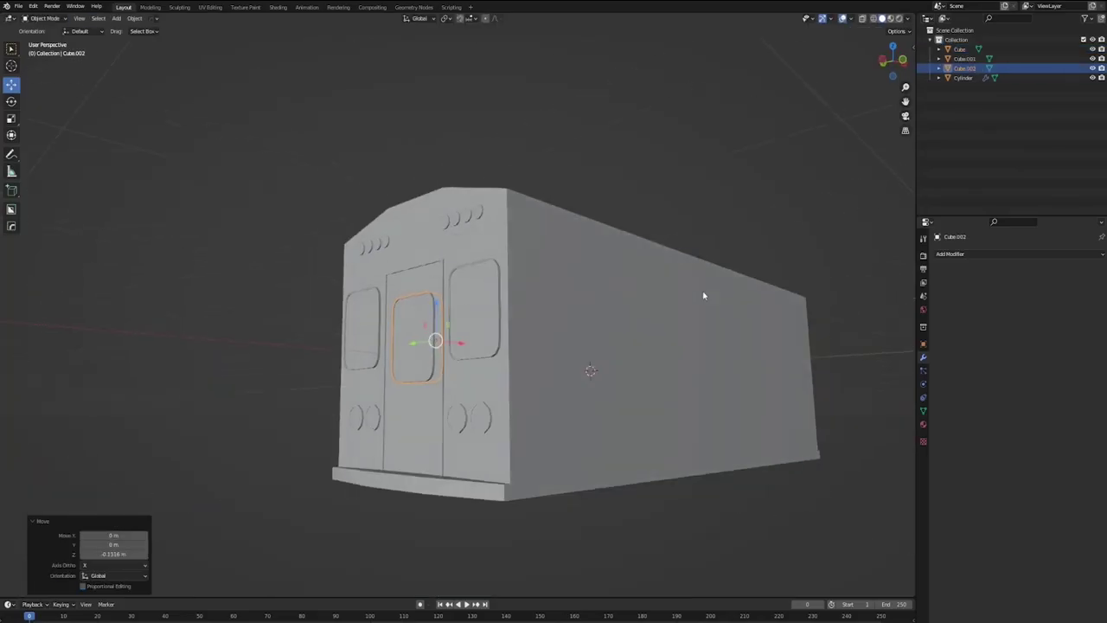
Select the three front windows together with the train body.
{"action": "middle_click_drag", "start_coordinate": [703, 295], "coordinate": [562, 347]}
{"action": "scroll", "coordinate": [562, 347], "scroll_direction": "down", "scroll_amount": 2}
{"action": "scroll", "coordinate": [442, 339], "scroll_direction": "down", "scroll_amount": 1}
{"action": "middle_click_drag", "start_coordinate": [518, 311], "coordinate": [599, 307]}
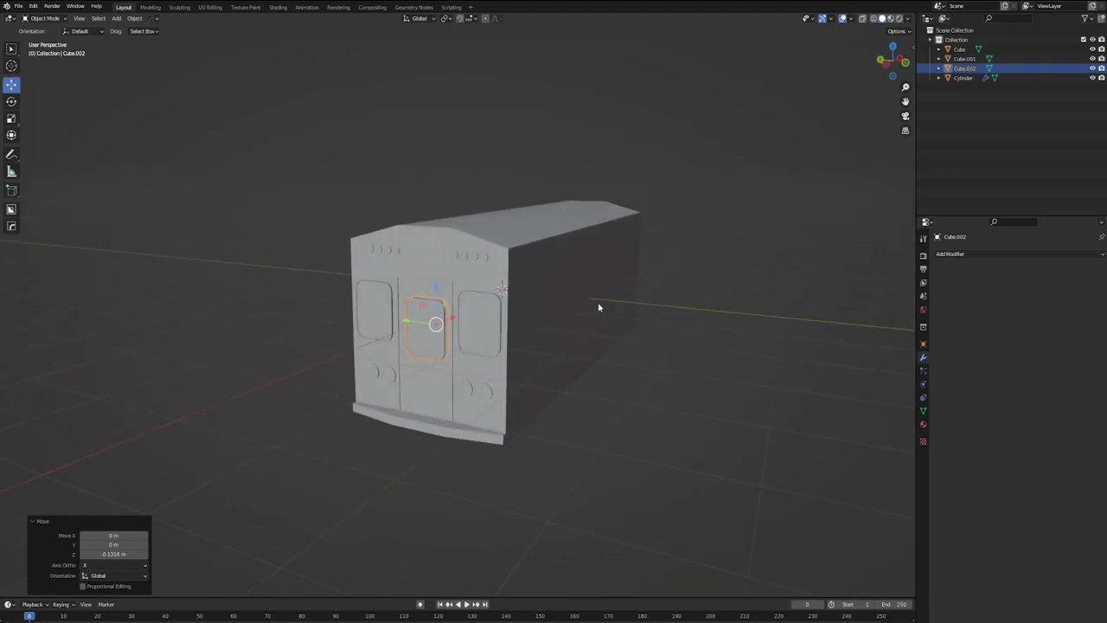
{"action": "left_click", "coordinate": [481, 329]}
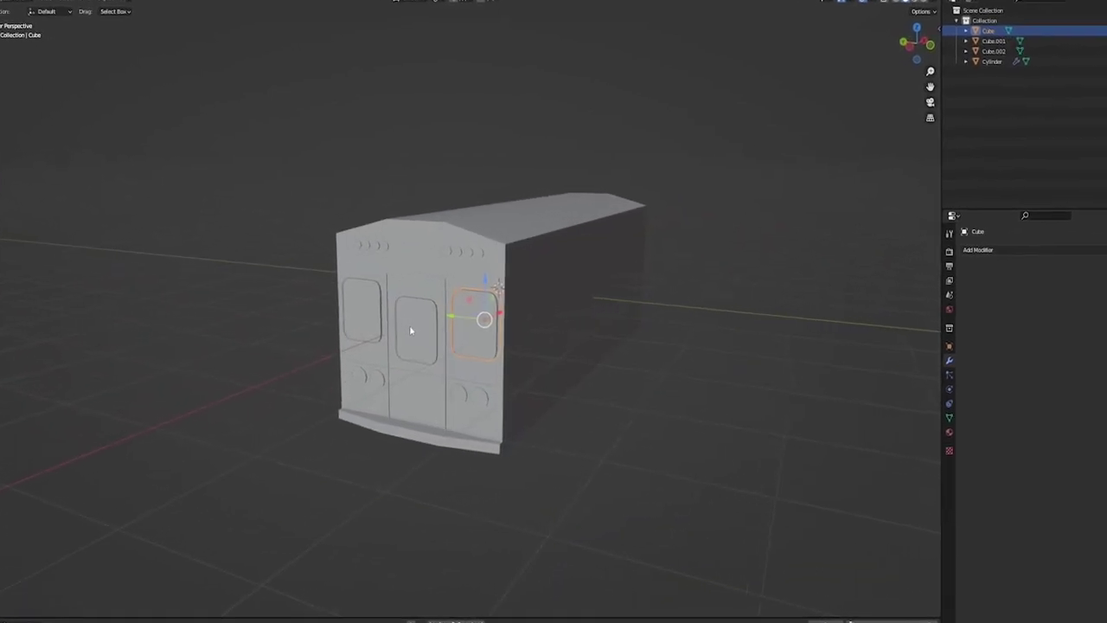
{"action": "left_click", "coordinate": [422, 327], "text": "shift"}
{"action": "left_click", "coordinate": [369, 321], "text": "shift"}
{"action": "left_click", "coordinate": [427, 386], "text": "shift"}
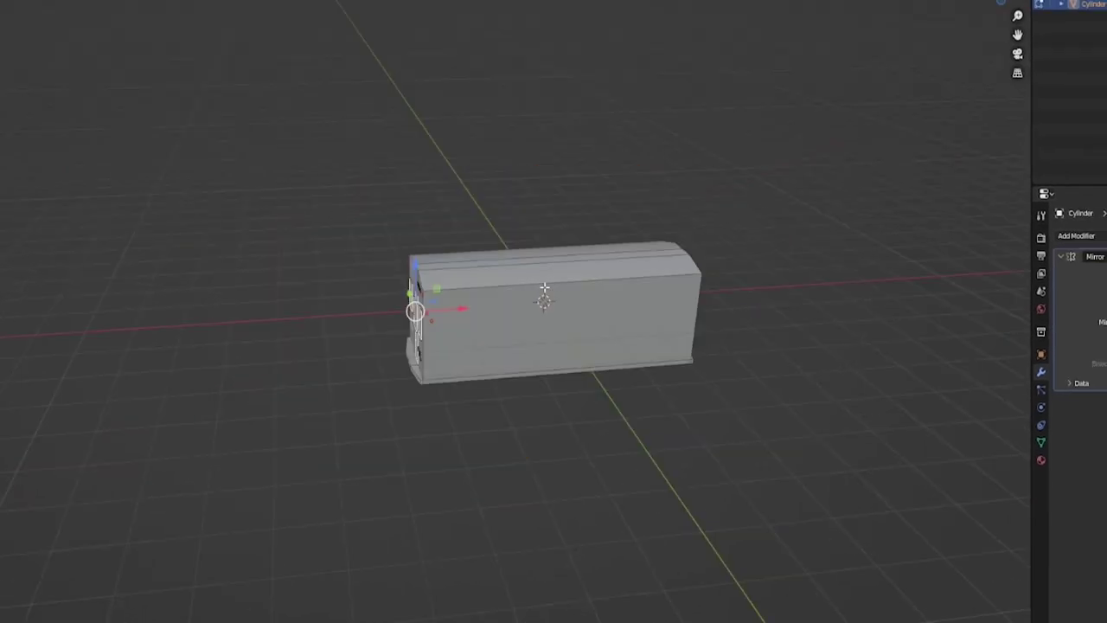
Cut one centred loop across the train body's length and delete the half away from the windowed front.
{"action": "left_click", "coordinate": [561, 284]}
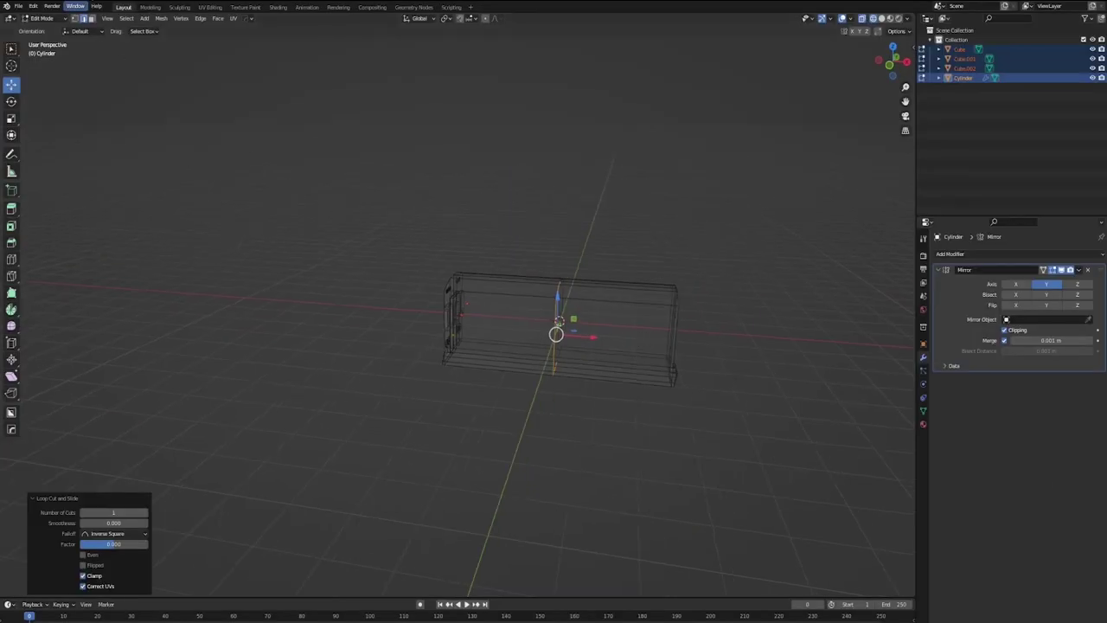
{"action": "key", "text": "a"}
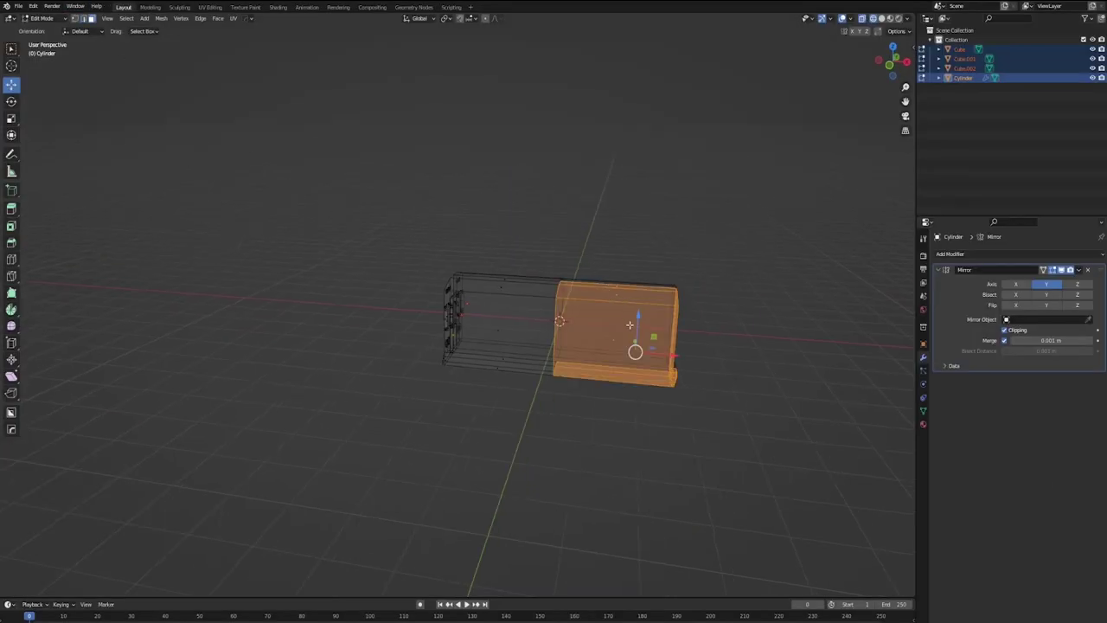
{"action": "key", "text": "x"}
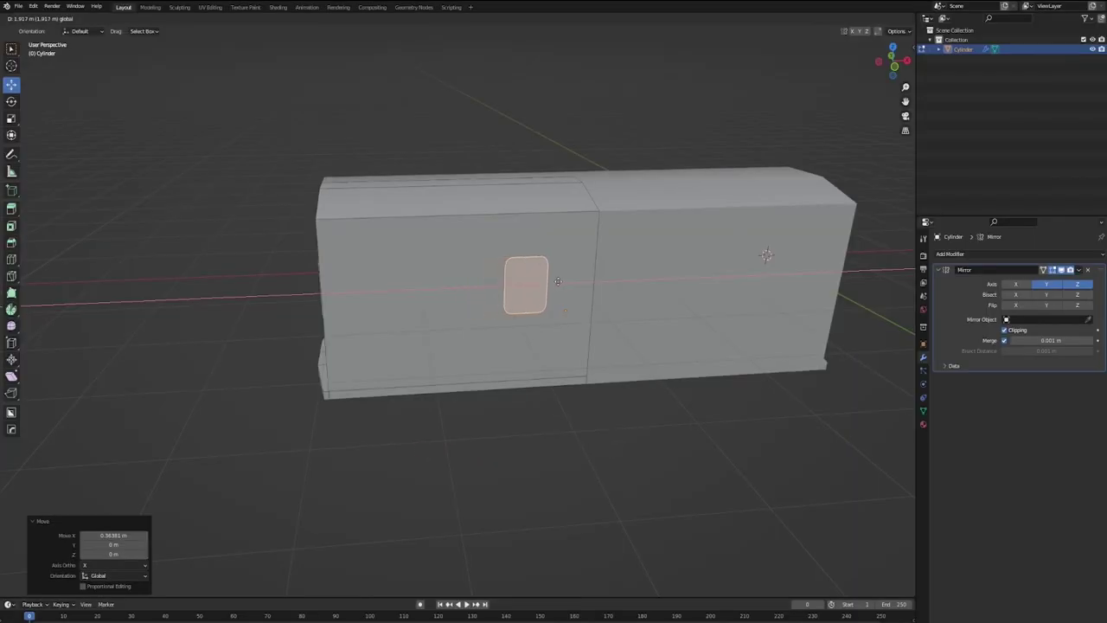
Move the side window about 1.917 m along X toward the body's middle and switch to the front orthographic view.
{"action": "left_click", "coordinate": [558, 281]}
{"action": "key", "text": "KP_3"}
{"action": "key", "text": "KP_1"}
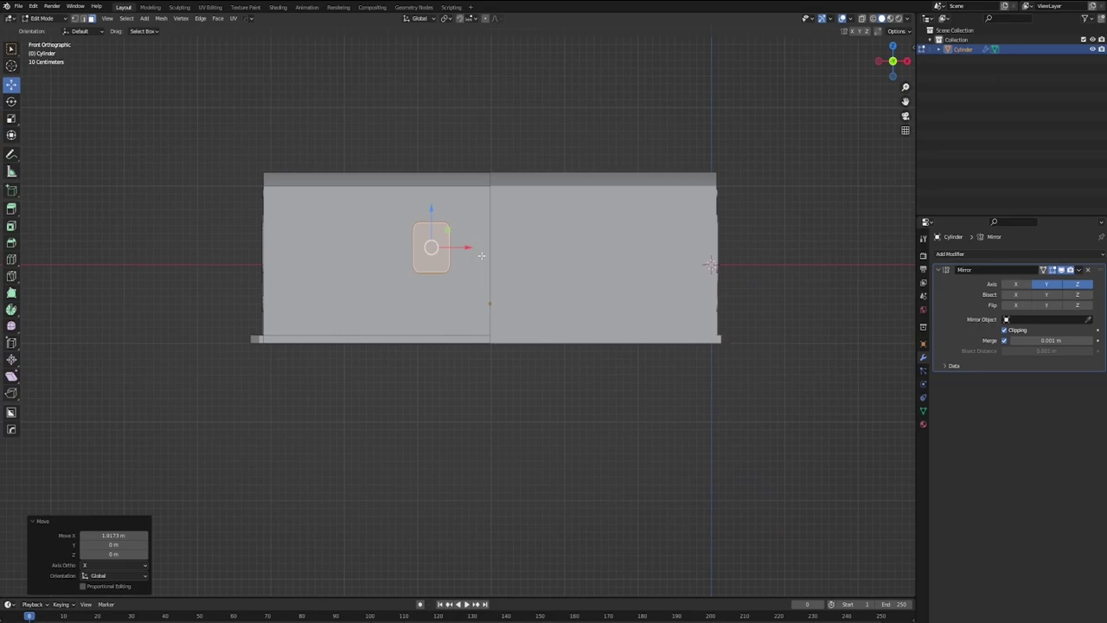
Try to duplicate the side window along X to the body's middle.
{"action": "key", "text": "shift+d"}
{"action": "right_click", "coordinate": [482, 255]}
{"action": "left_click_drag", "start_coordinate": [467, 248], "coordinate": [511, 248]}
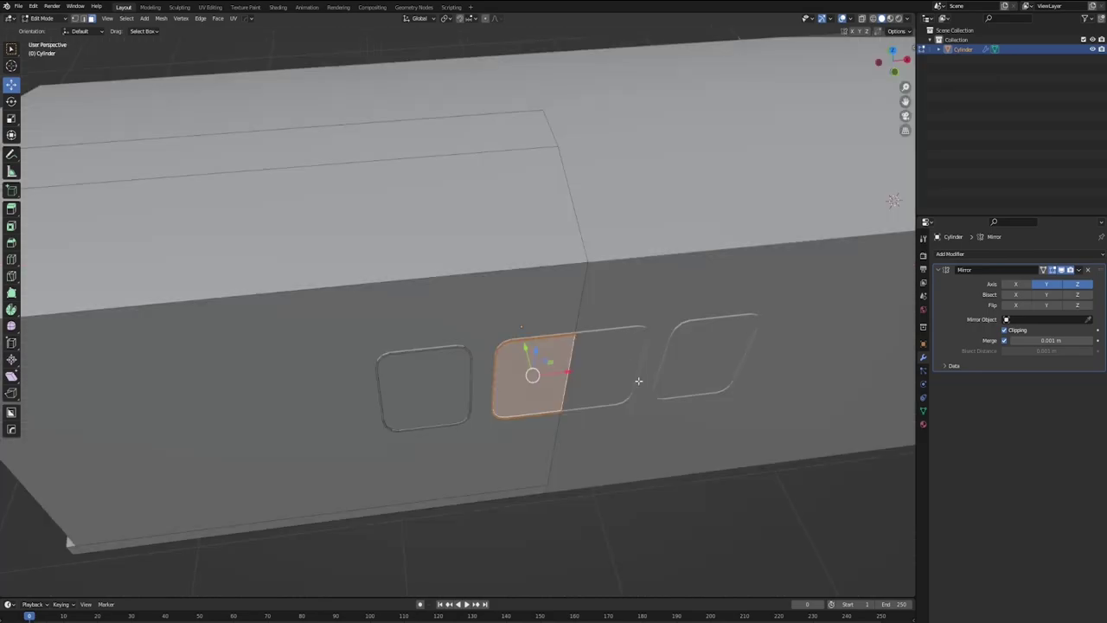
{"action": "key", "text": "ctrl+z"}
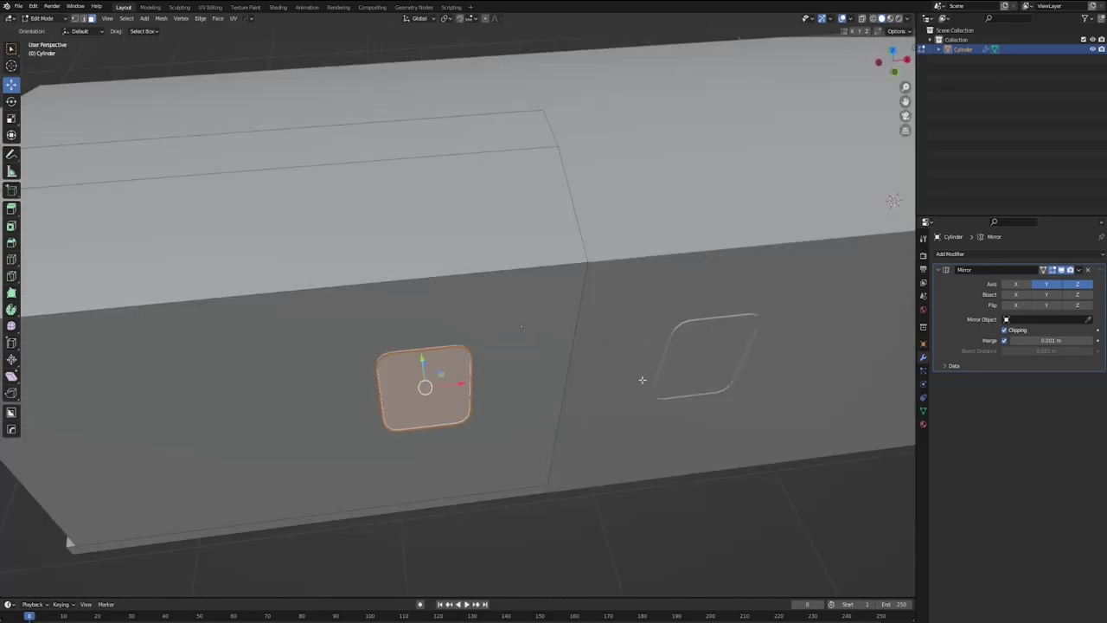
Duplicate the side window along X across the body's middle seam and move the outer window about 0.203 m toward it.
{"action": "left_click_drag", "start_coordinate": [457, 384], "coordinate": [448, 383]}
{"action": "key", "text": "shift+d"}
{"action": "right_click", "coordinate": [450, 383]}
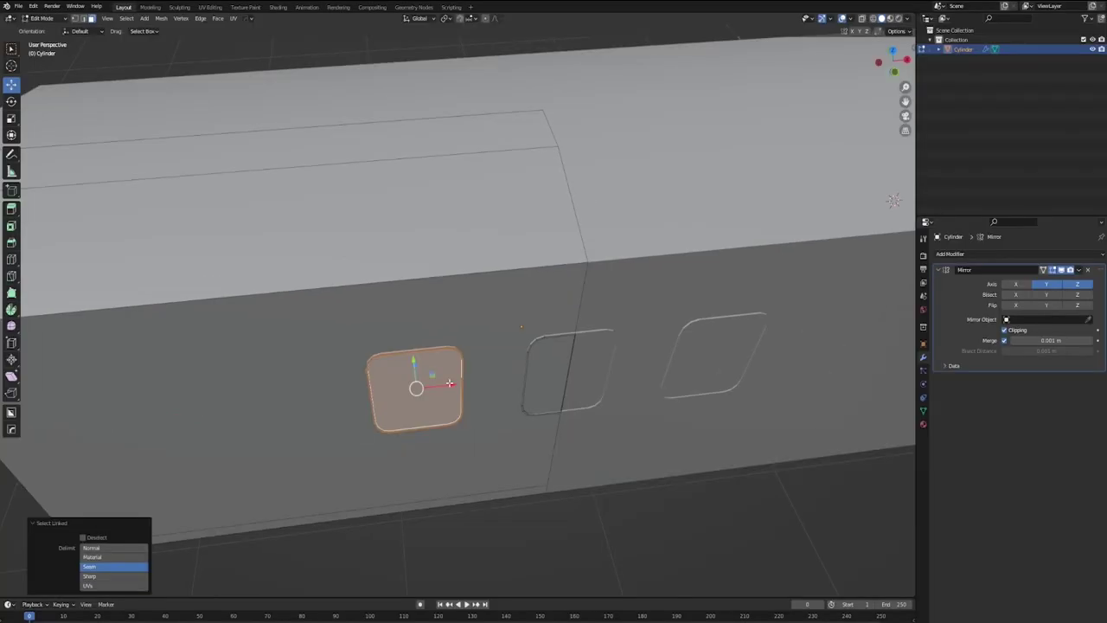
{"action": "left_click_drag", "start_coordinate": [453, 381], "coordinate": [490, 378]}
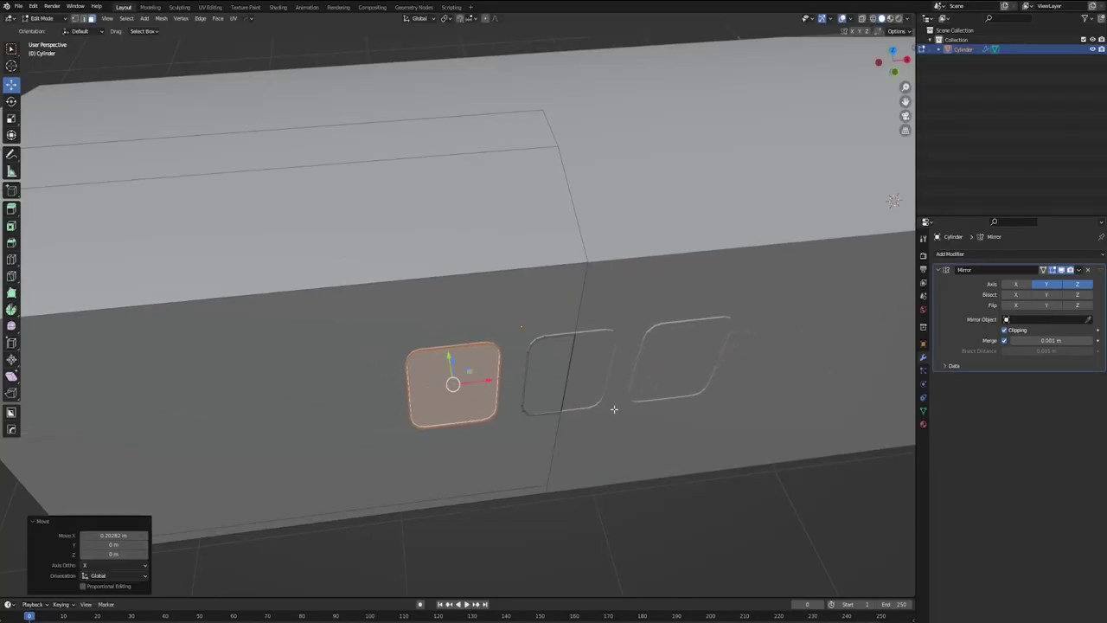
Duplicate the outer side window about 1.758 m along X toward the train's front and shift the copy slightly back toward the middle.
{"action": "middle_click_drag", "start_coordinate": [491, 378], "coordinate": [632, 368]}
{"action": "key", "text": "Tab"}
{"action": "key", "text": "Tab"}
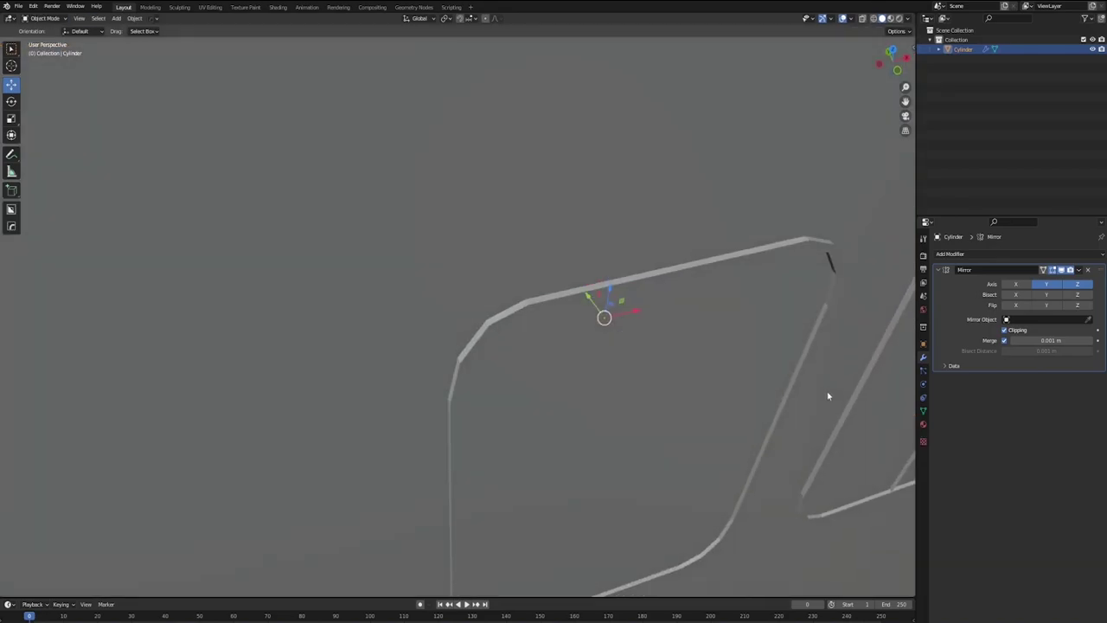
{"action": "middle_click_drag", "start_coordinate": [828, 395], "coordinate": [718, 361]}
{"action": "key", "text": "Tab"}
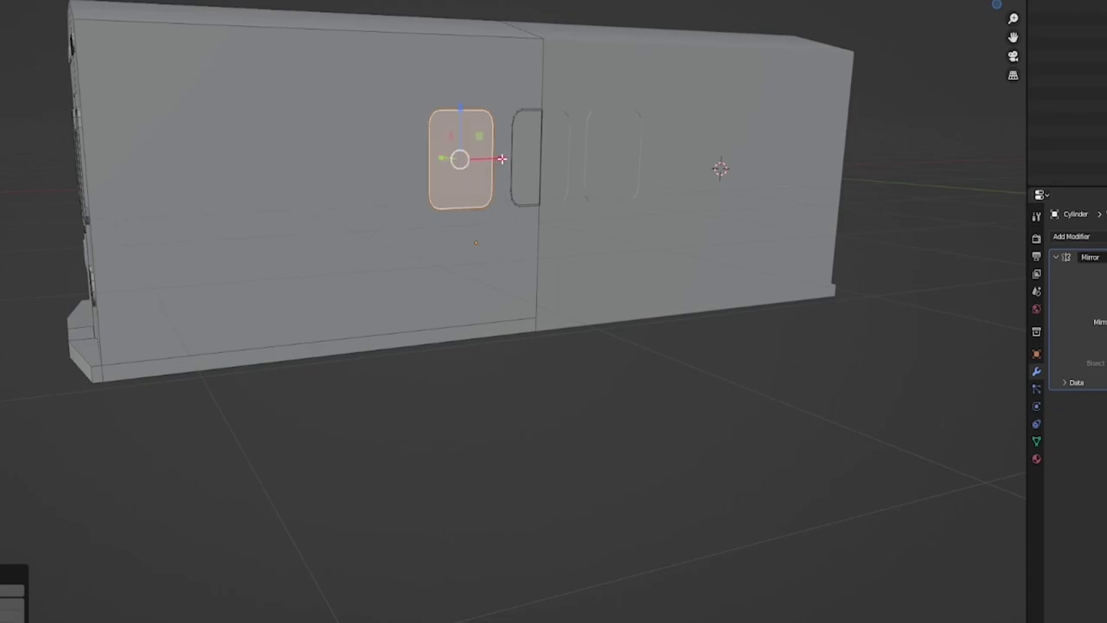
{"action": "left_click_drag", "start_coordinate": [503, 156], "coordinate": [248, 167]}
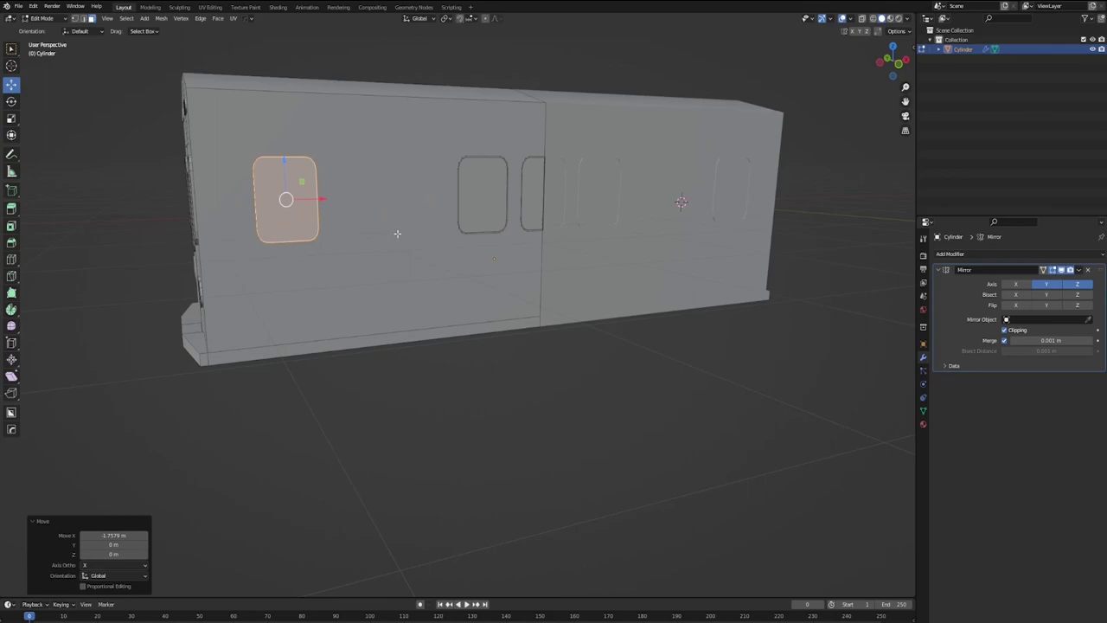
{"action": "left_click_drag", "start_coordinate": [315, 201], "coordinate": [361, 196]}
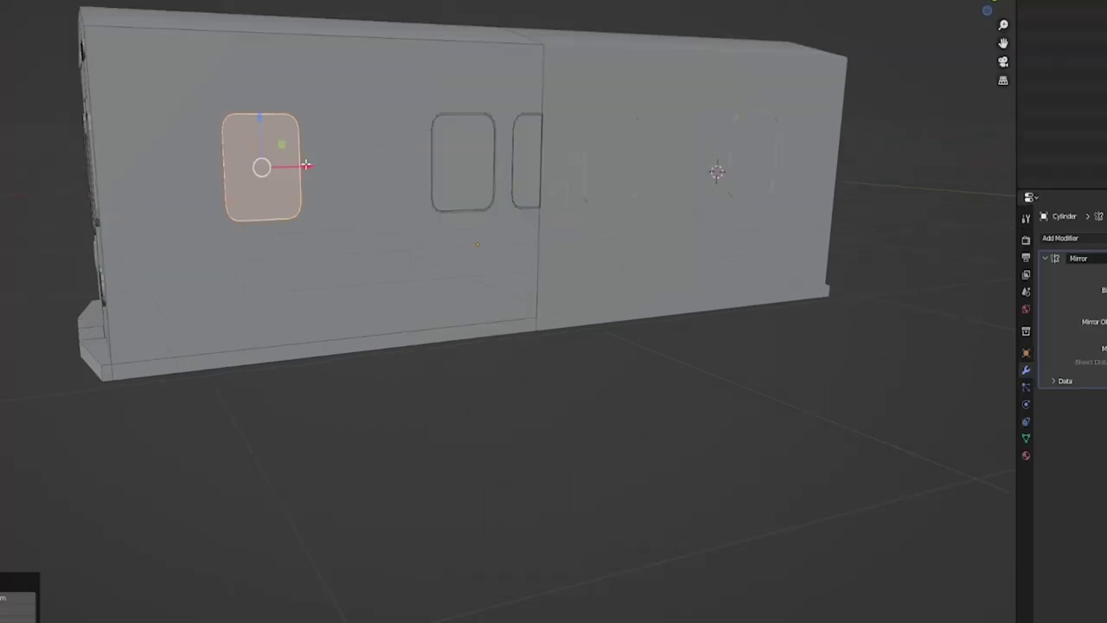
Move the copied side window about 0.584 m along X toward the train's front.
{"action": "left_click_drag", "start_coordinate": [306, 165], "coordinate": [220, 170]}
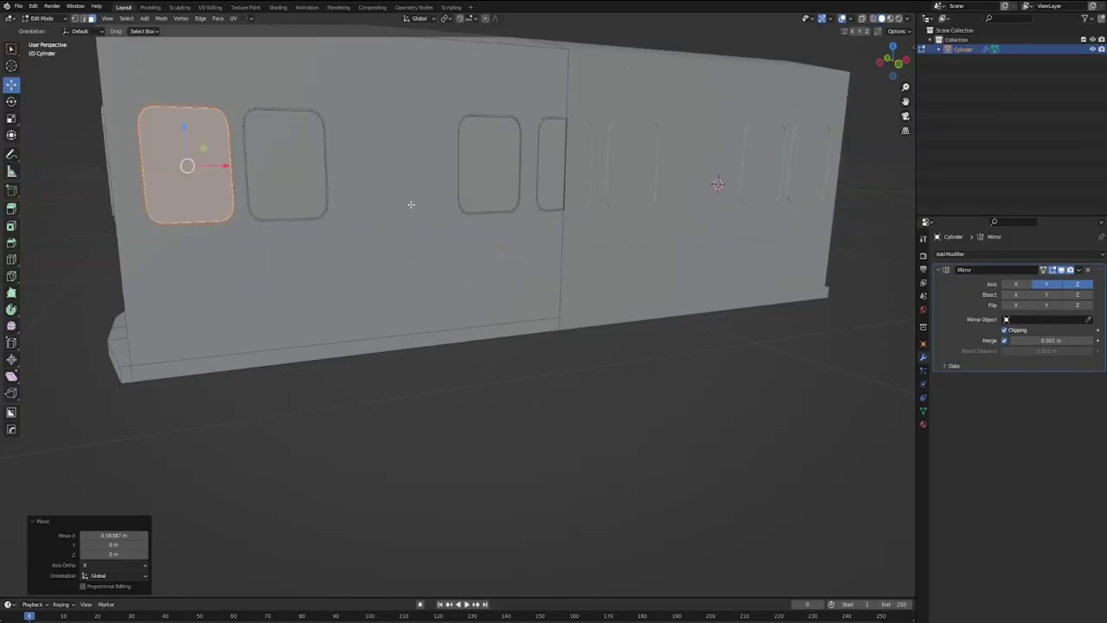
{"action": "middle_click_drag", "start_coordinate": [371, 203], "coordinate": [458, 239]}
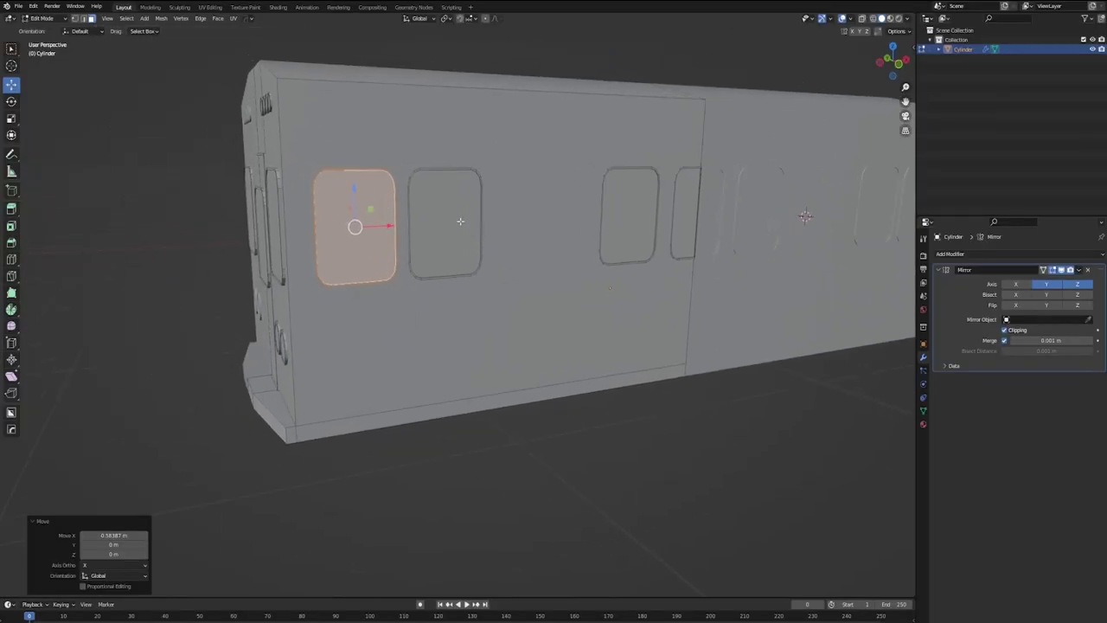
Narrow the frontmost side window by moving its inner vertical edge along X toward the train's front.
{"action": "key", "text": "alt+z"}
{"action": "left_click_drag", "start_coordinate": [314, 132], "coordinate": [346, 205]}
{"action": "left_click_drag", "start_coordinate": [353, 295], "coordinate": [353, 295]}
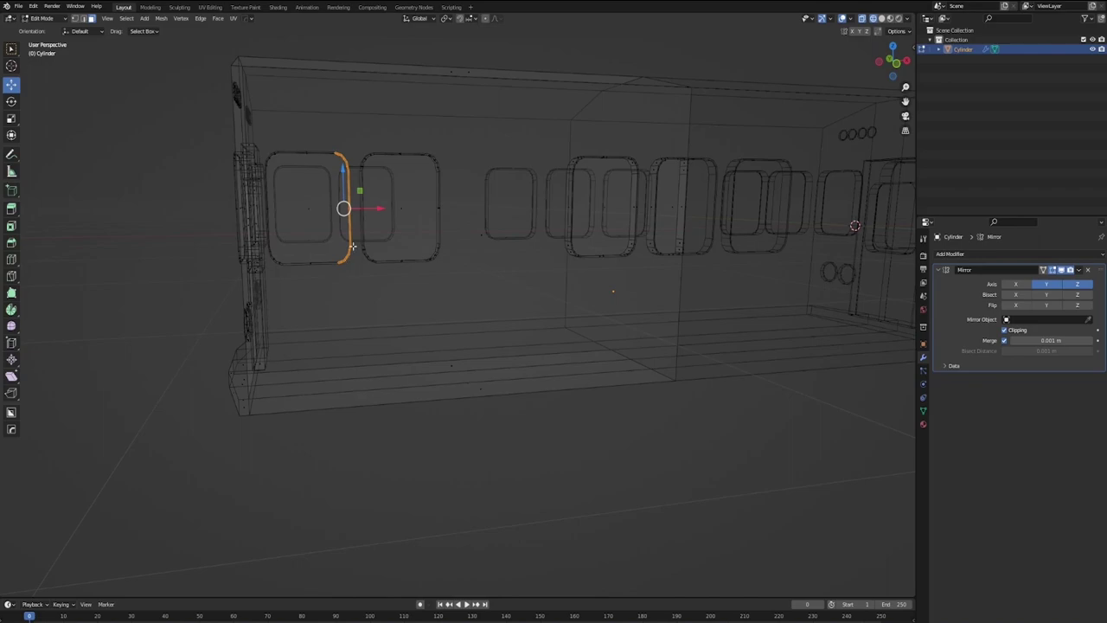
{"action": "key", "text": "a"}
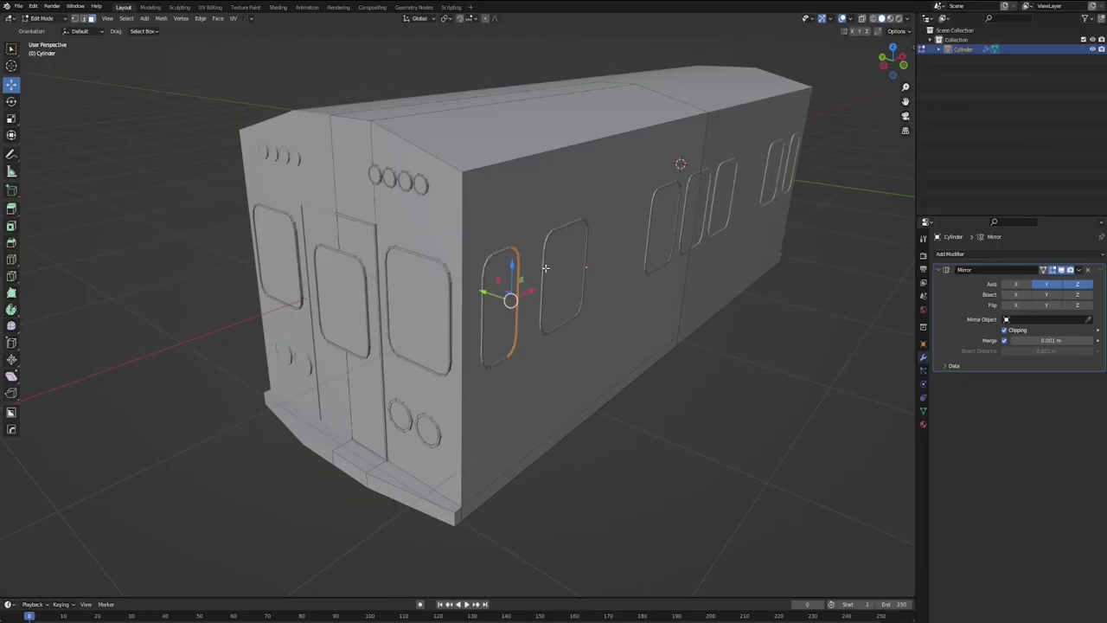
{"action": "key", "text": "l"}
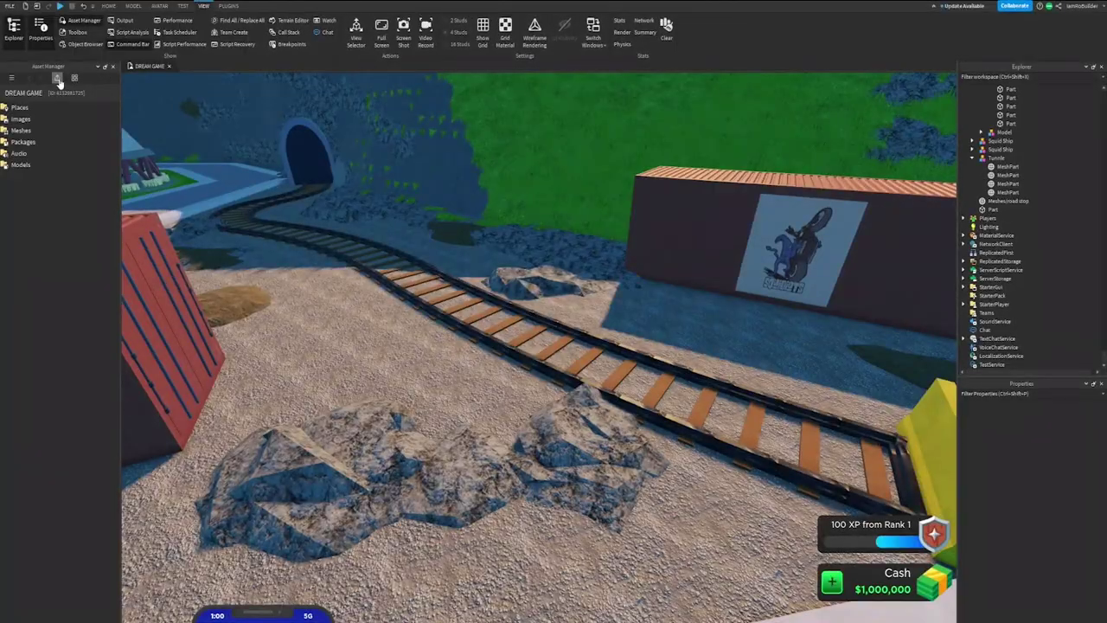
Switch to Roblox Studio and bulk import the train model file from the Desktop with all its meshes.
{"action": "left_click", "coordinate": [58, 80]}
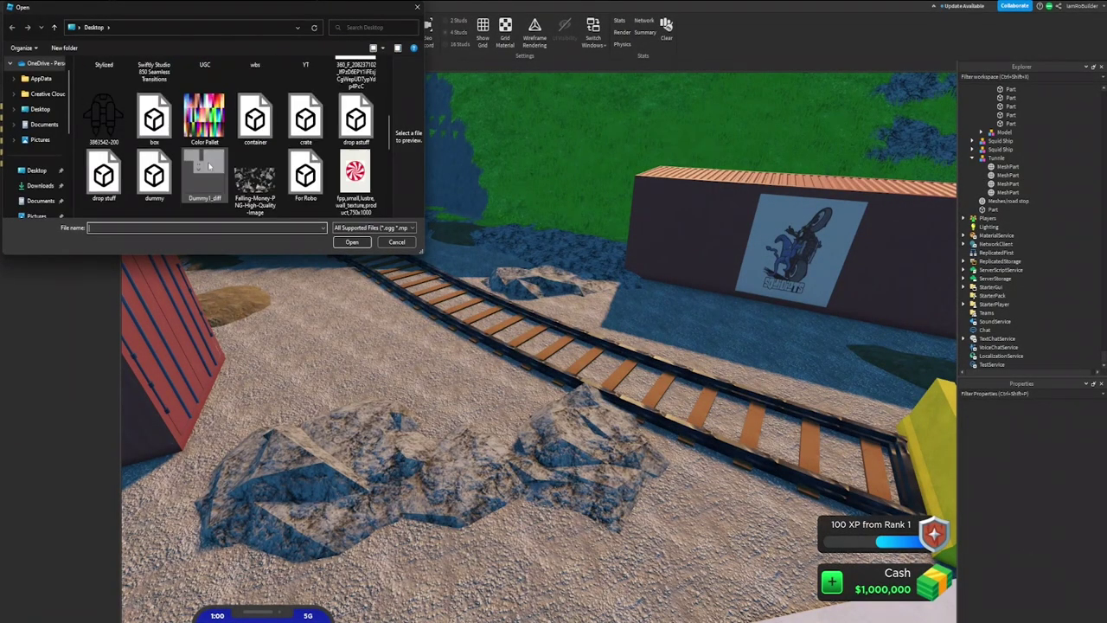
{"action": "scroll", "coordinate": [209, 166], "scroll_direction": "down", "scroll_amount": 5}
{"action": "left_click", "coordinate": [204, 127]}
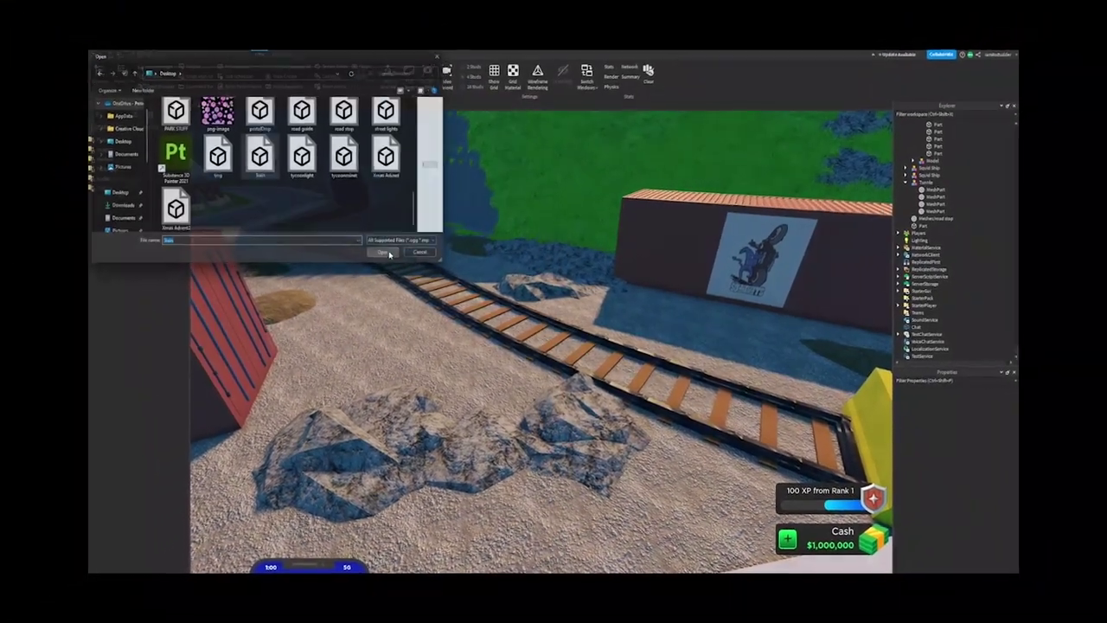
{"action": "left_click", "coordinate": [389, 254]}
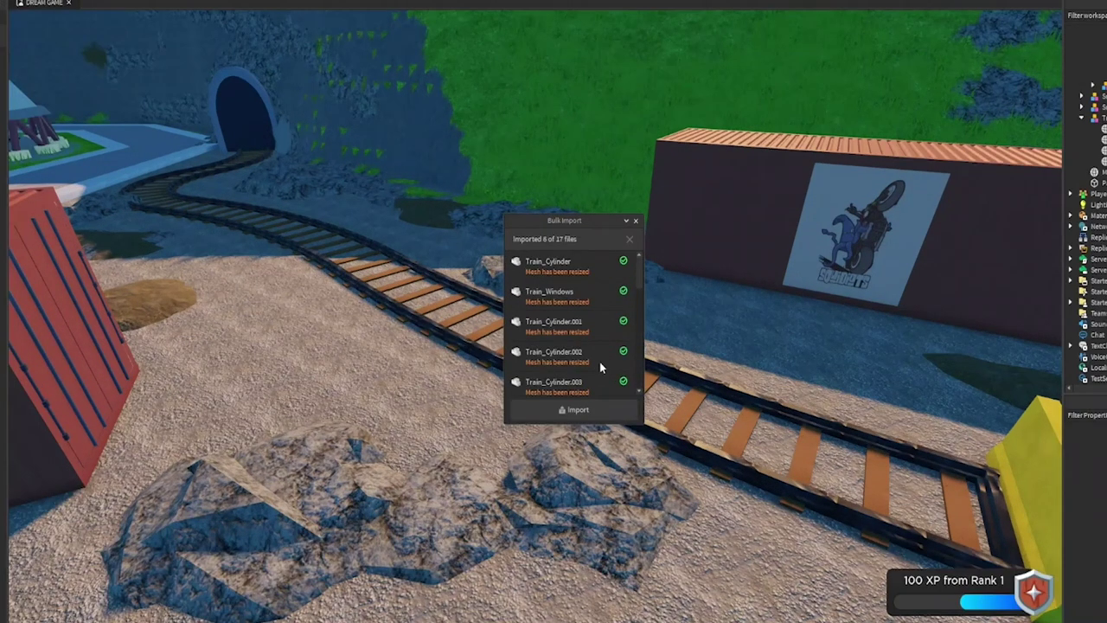
{"action": "scroll", "coordinate": [589, 346], "scroll_direction": "down", "scroll_amount": 4}
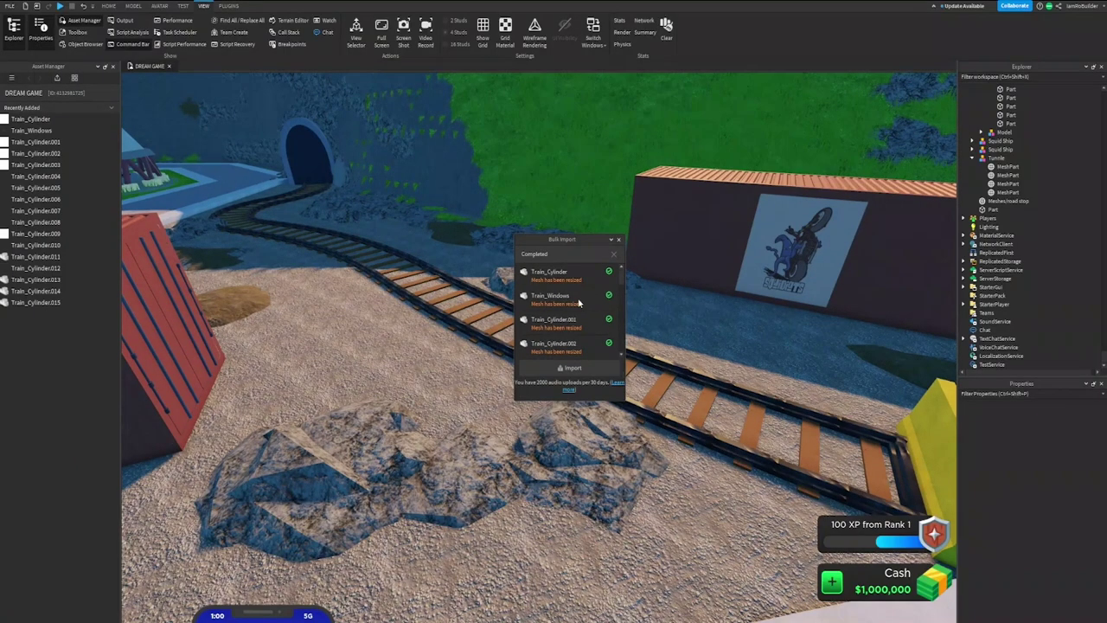
Insert all the imported train meshes, Train_Cylinder through Train_Cylinder.015 including Train_Windows, into the workspace.
{"action": "left_click", "coordinate": [49, 122]}
{"action": "left_click", "coordinate": [58, 304], "text": "shift"}
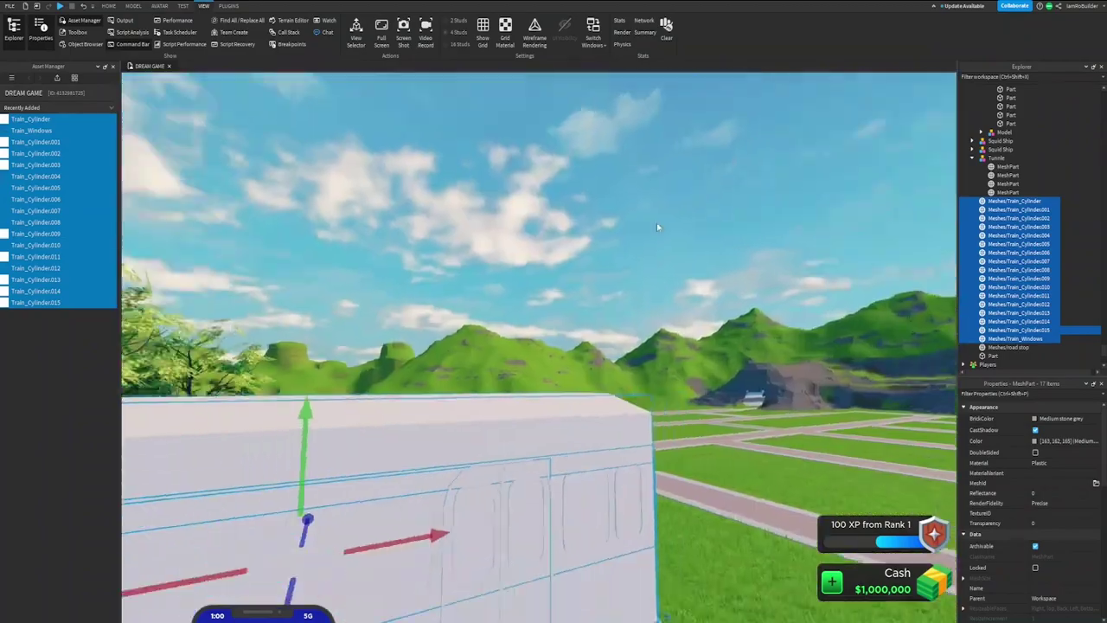
{"action": "right_click_drag", "start_coordinate": [656, 222], "coordinate": [657, 223]}
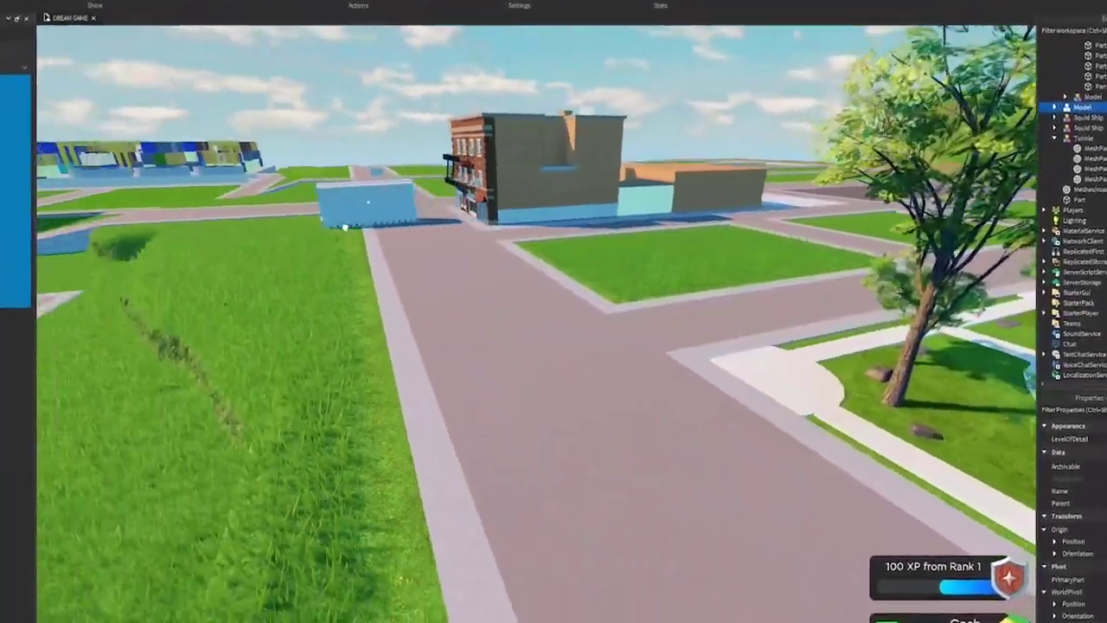
Bring the grouped train model across the map to the gravel railway area beside the tracks.
{"action": "right_click_drag", "start_coordinate": [554, 311], "coordinate": [554, 312]}
{"action": "key", "text": "w"}
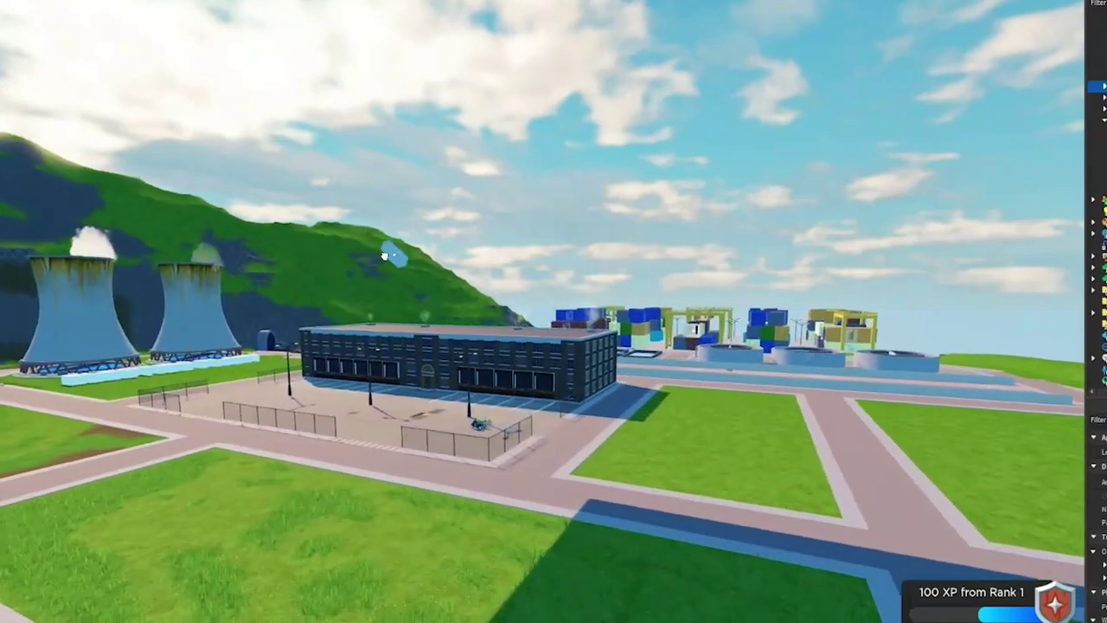
{"action": "key", "text": "w"}
{"action": "left_click_drag", "start_coordinate": [385, 256], "coordinate": [390, 271]}
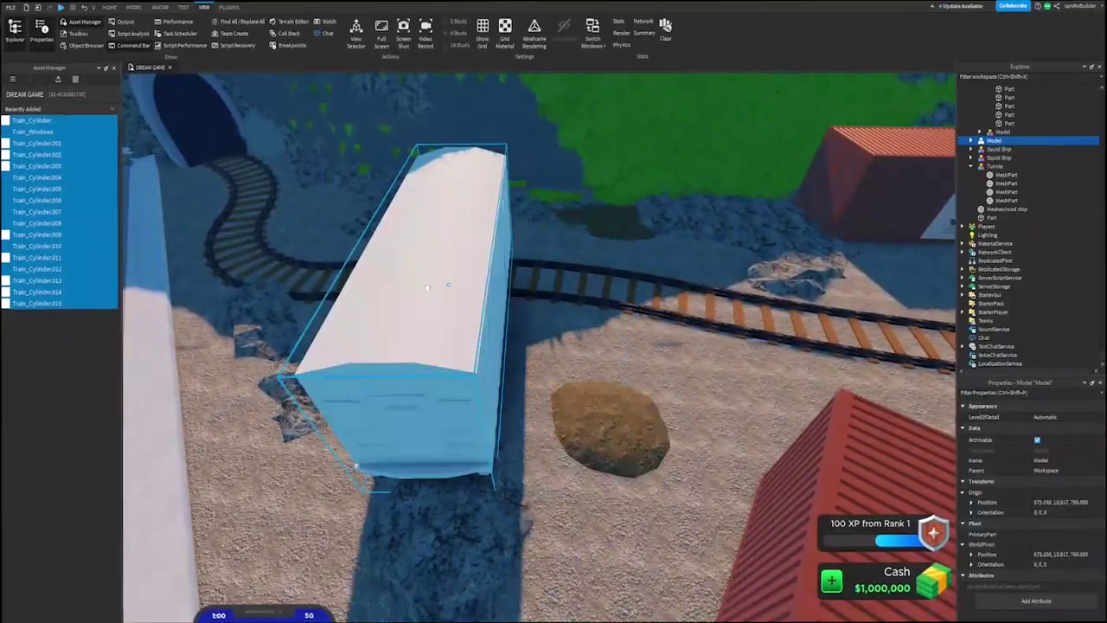
{"action": "left_click_drag", "start_coordinate": [407, 324], "coordinate": [422, 286]}
Move the train model onto the track at the tunnel mouth and activate the Scale tool.
{"action": "key", "text": "ctrl+2"}
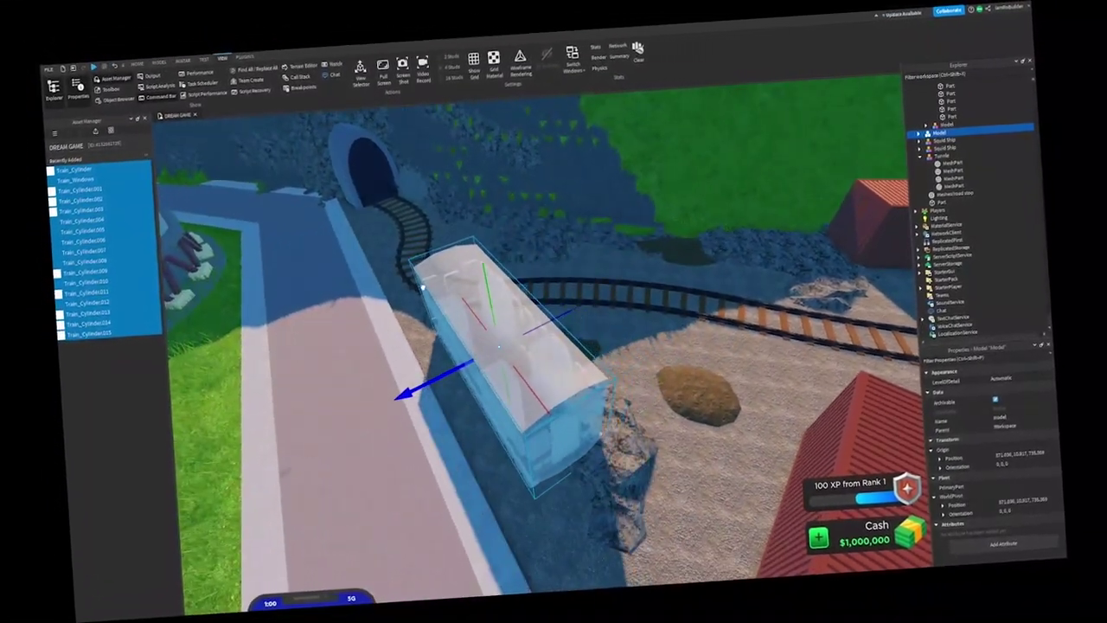
{"action": "left_click_drag", "start_coordinate": [327, 126], "coordinate": [362, 161]}
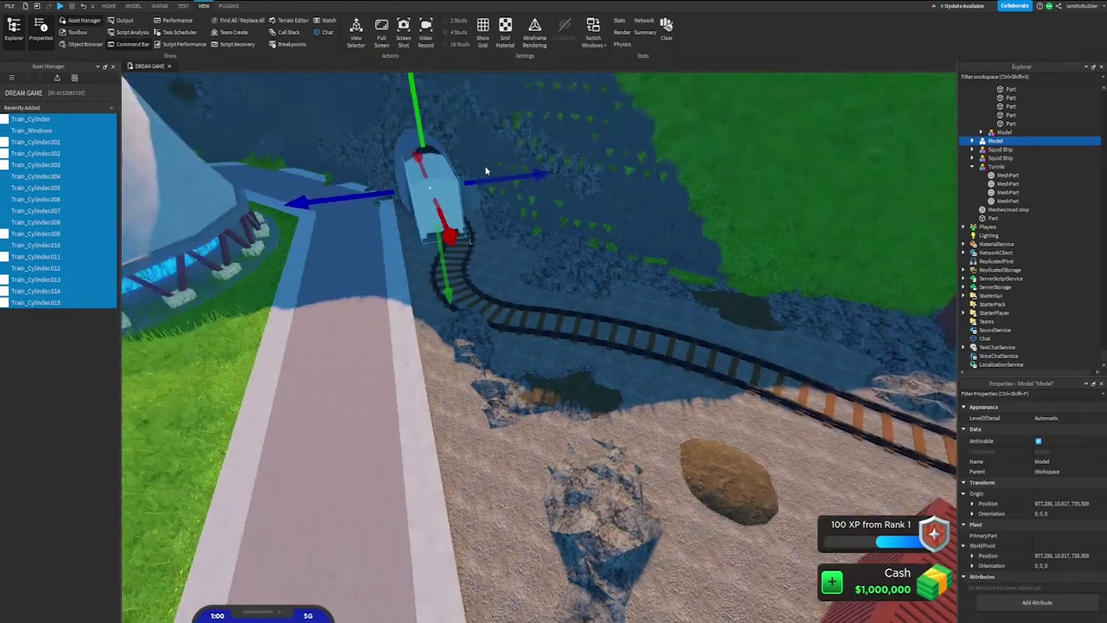
{"action": "right_click_drag", "start_coordinate": [488, 170], "coordinate": [500, 224]}
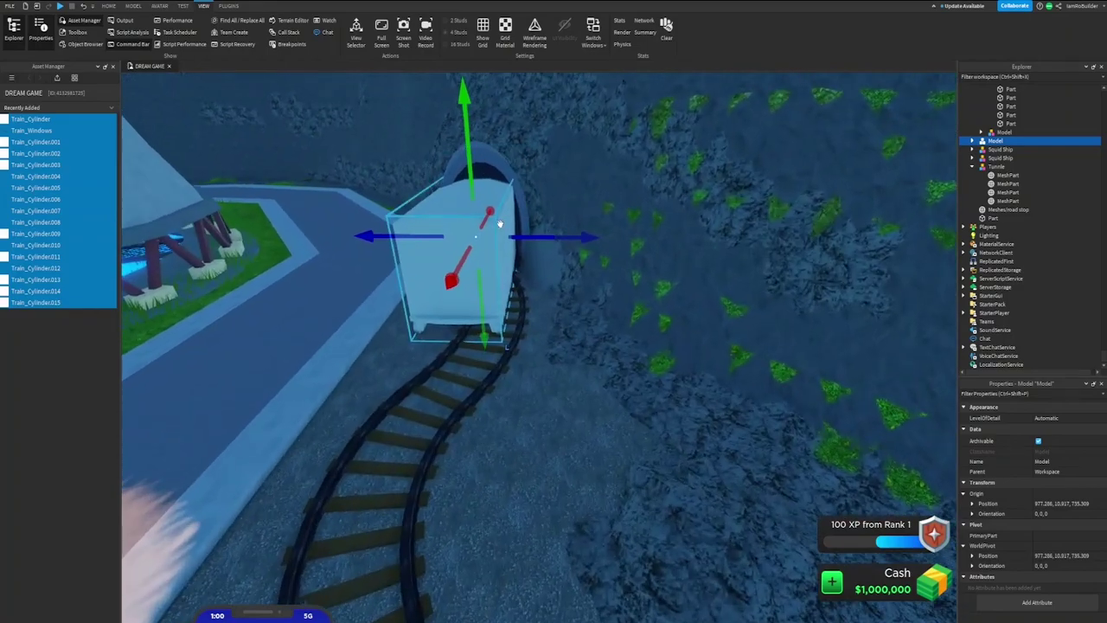
{"action": "left_click", "coordinate": [113, 7]}
{"action": "left_click", "coordinate": [101, 31]}
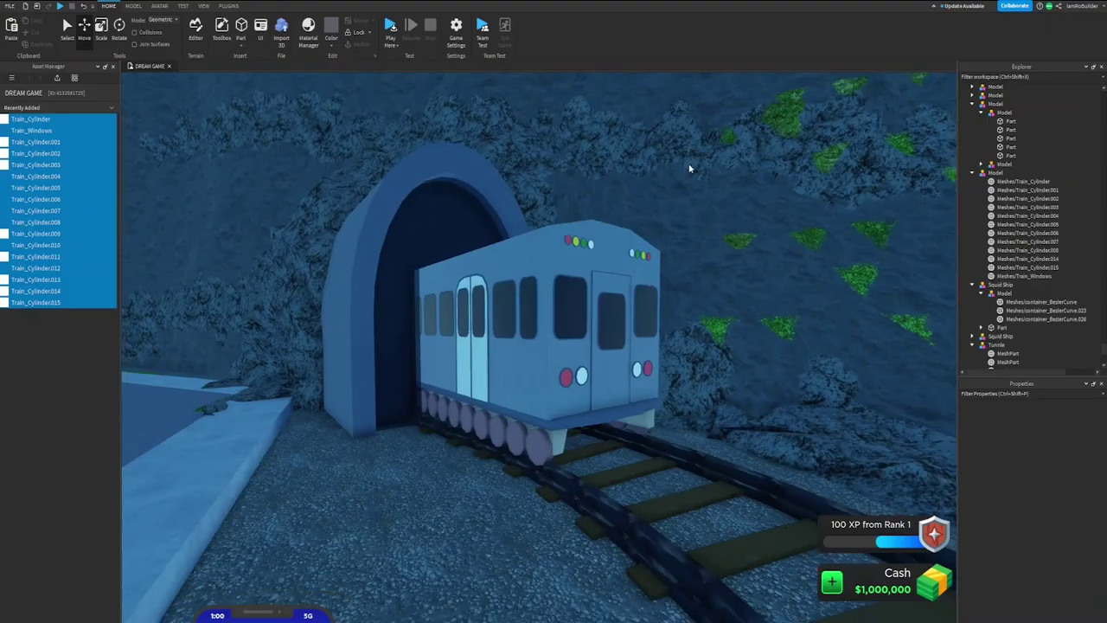
Remove the round wheels from the train model and lower its body onto the rails at the tunnel mouth.
{"action": "scroll", "coordinate": [696, 171], "scroll_direction": "down", "scroll_amount": 3}
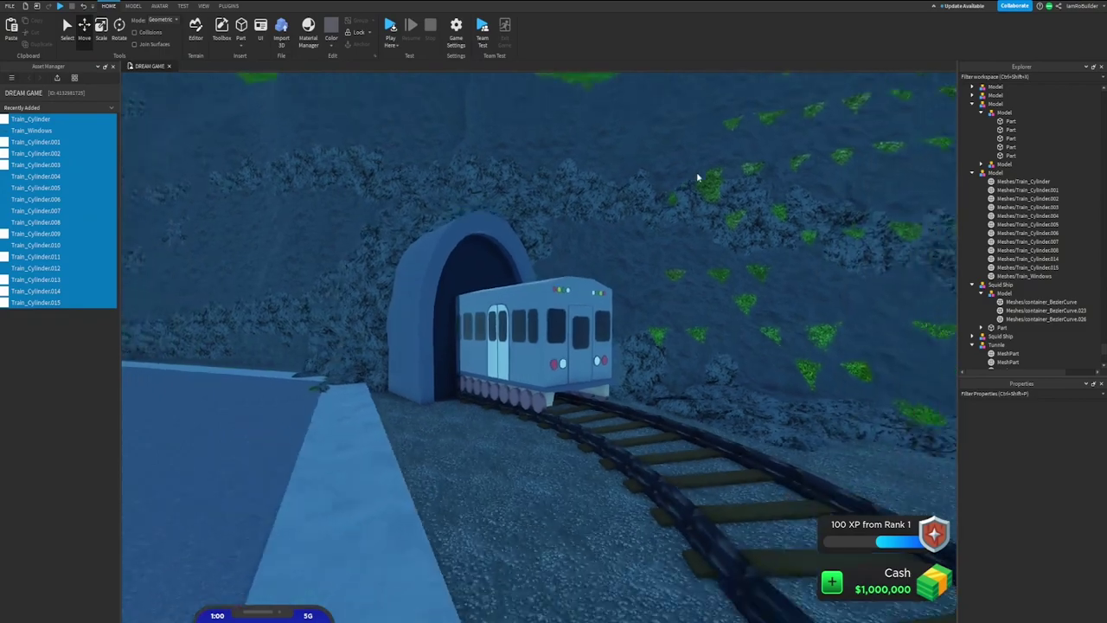
{"action": "scroll", "coordinate": [623, 321], "scroll_direction": "up", "scroll_amount": 3}
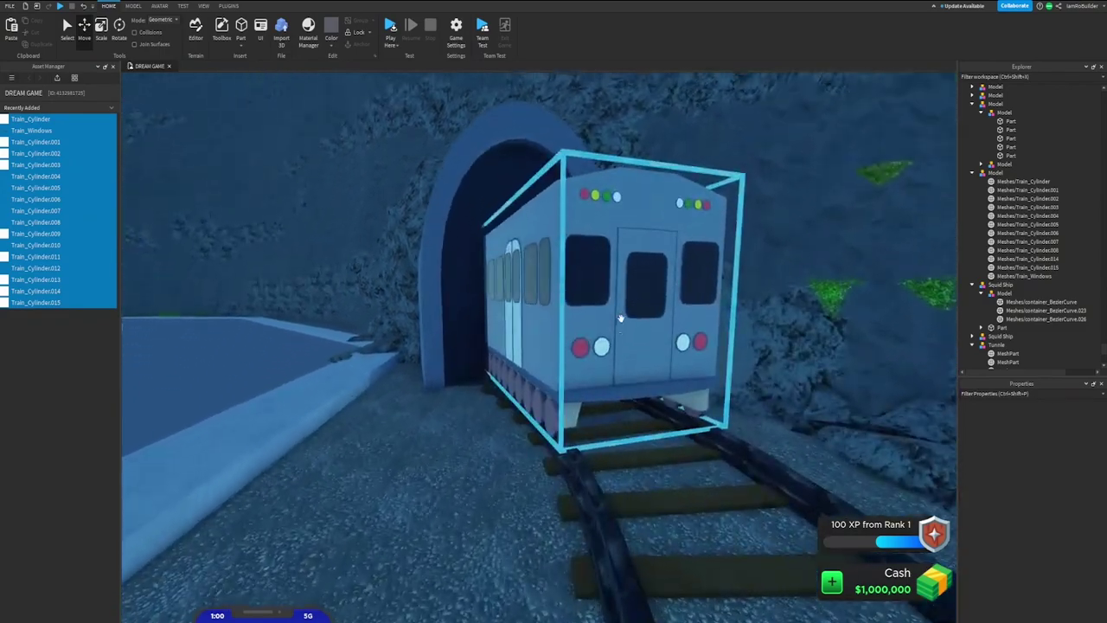
{"action": "left_click", "coordinate": [548, 418]}
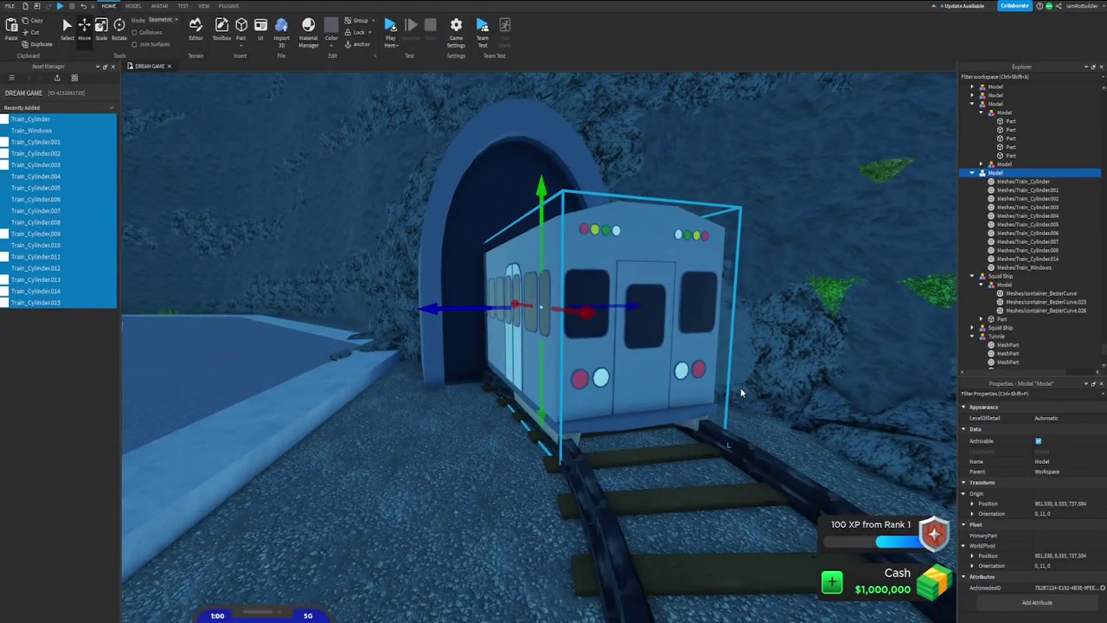
{"action": "left_click", "coordinate": [815, 418]}
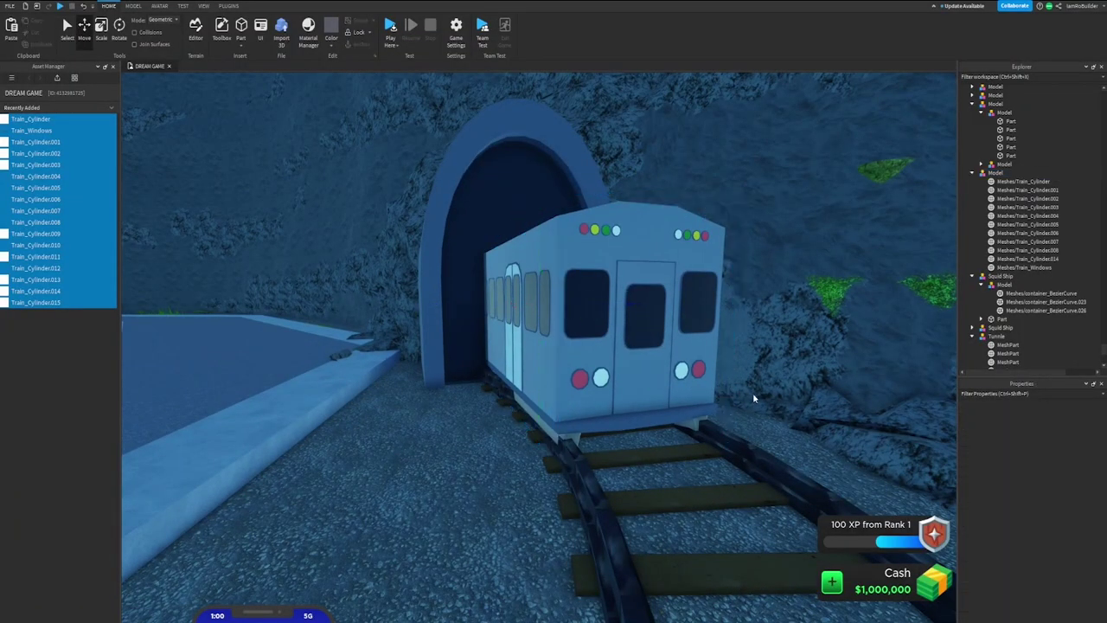
Examine the train's front, side and roof at the tunnel mouth and its fit within the whole railway area.
{"action": "right_click_drag", "start_coordinate": [816, 418], "coordinate": [814, 365]}
{"action": "right_click_drag", "start_coordinate": [752, 352], "coordinate": [753, 356]}
{"action": "key", "text": "w"}
{"action": "key", "text": "s"}
{"action": "key", "text": "s"}
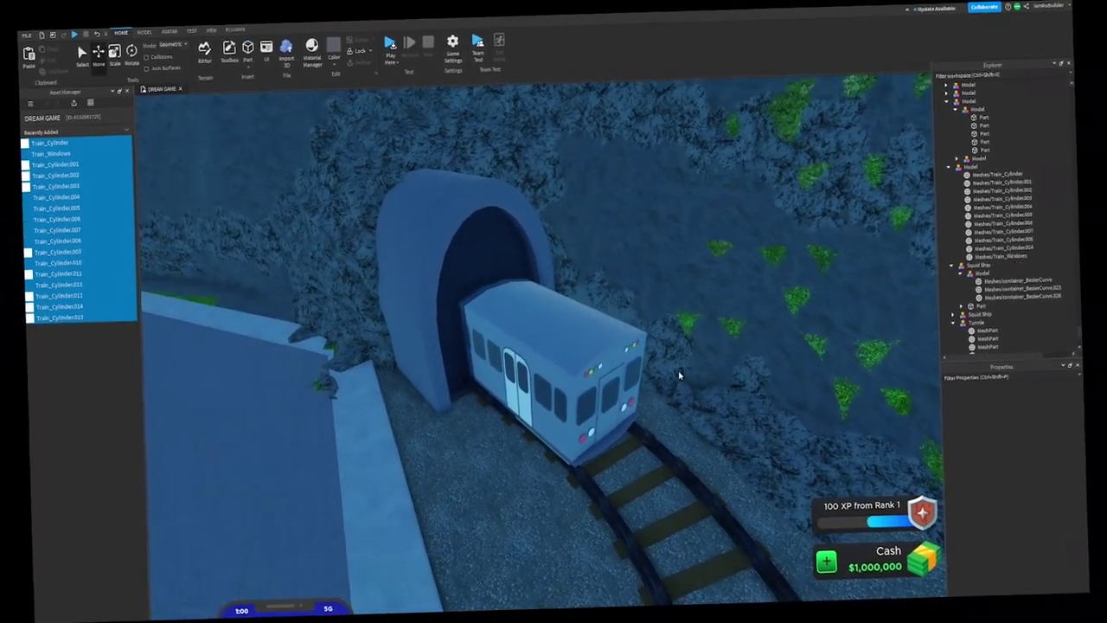
{"action": "scroll", "coordinate": [683, 382], "scroll_direction": "up", "scroll_amount": 10}
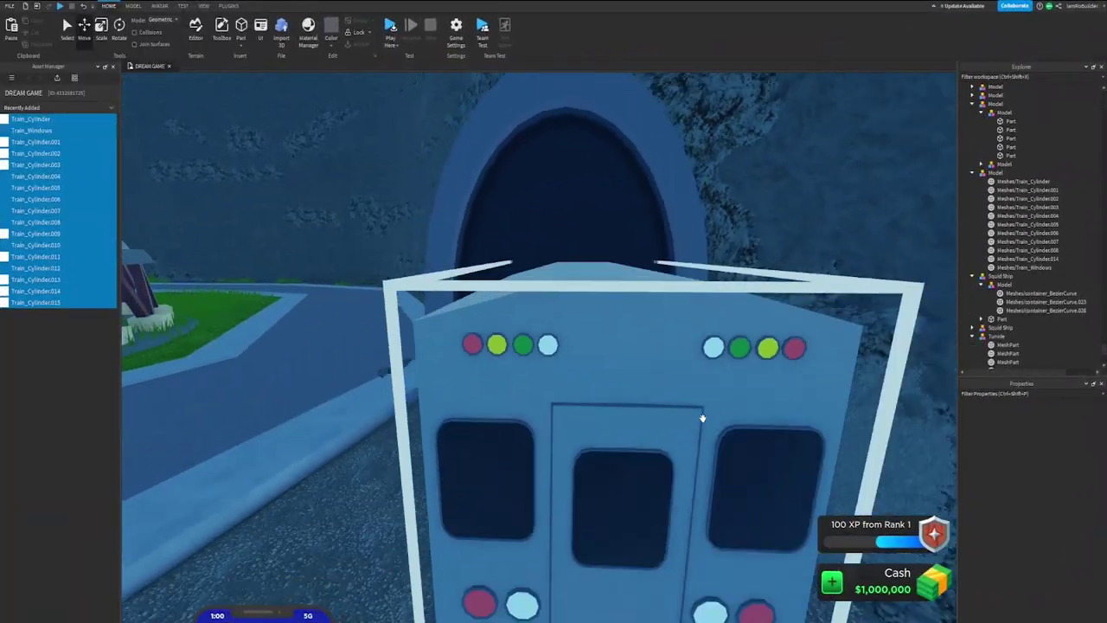
{"action": "key", "text": "s"}
{"action": "right_click_drag", "start_coordinate": [702, 418], "coordinate": [704, 422]}
{"action": "key", "text": "a"}
{"action": "scroll", "coordinate": [702, 418], "scroll_direction": "down", "scroll_amount": 5}
{"action": "right_click_drag", "start_coordinate": [703, 418], "coordinate": [703, 418]}
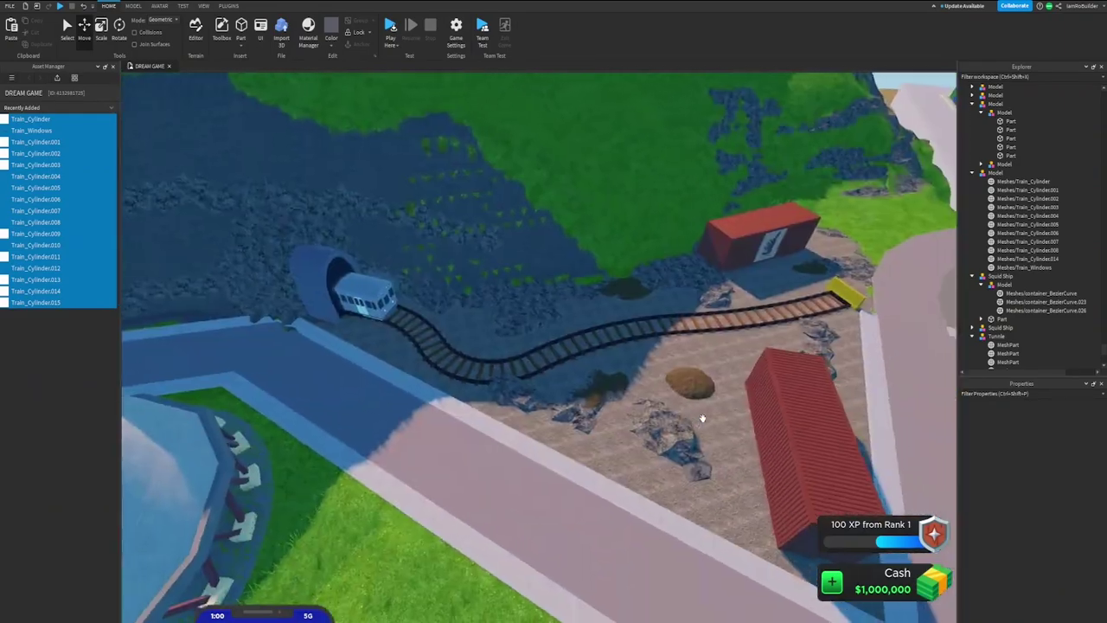
Place a copy of the train at the track's end by the yellow stop and rotate it in line with the rails.
{"action": "left_click", "coordinate": [318, 290]}
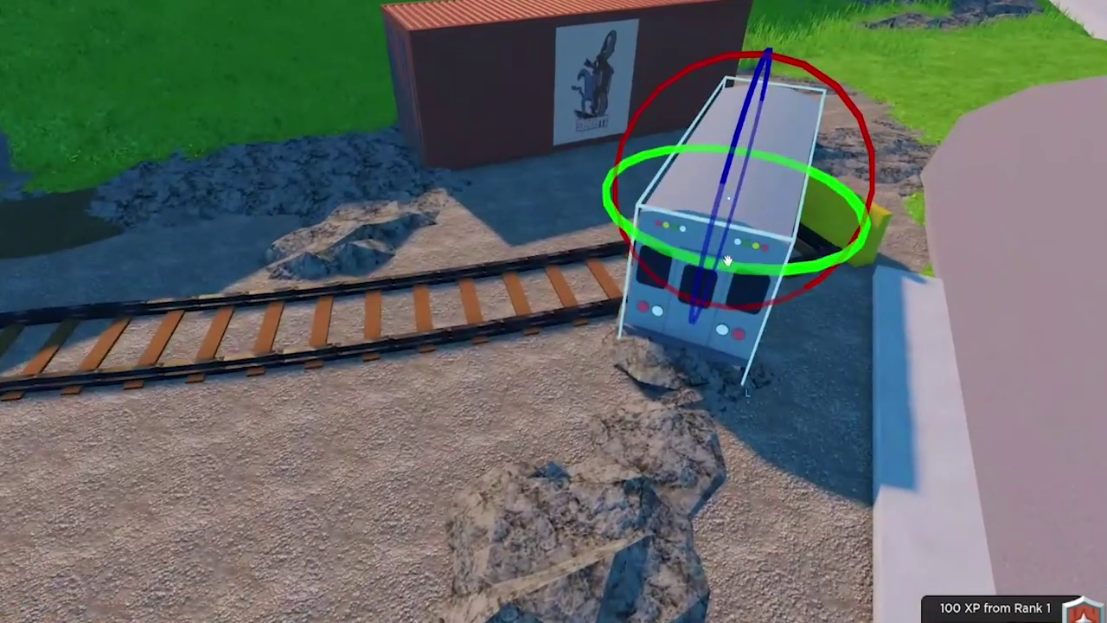
{"action": "left_click_drag", "start_coordinate": [741, 248], "coordinate": [642, 210]}
{"action": "left_click_drag", "start_coordinate": [791, 265], "coordinate": [776, 257]}
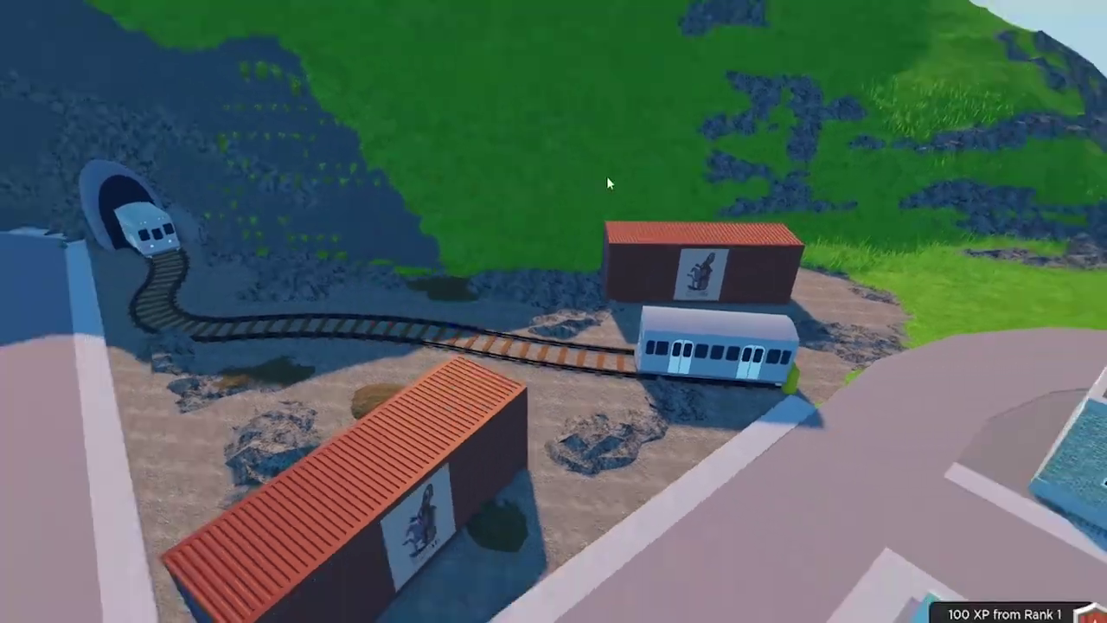
Survey the railway area with both trains, the tunnel, the curved track and the containers.
{"action": "right_click_drag", "start_coordinate": [608, 178], "coordinate": [601, 196]}
{"action": "key", "text": "w"}
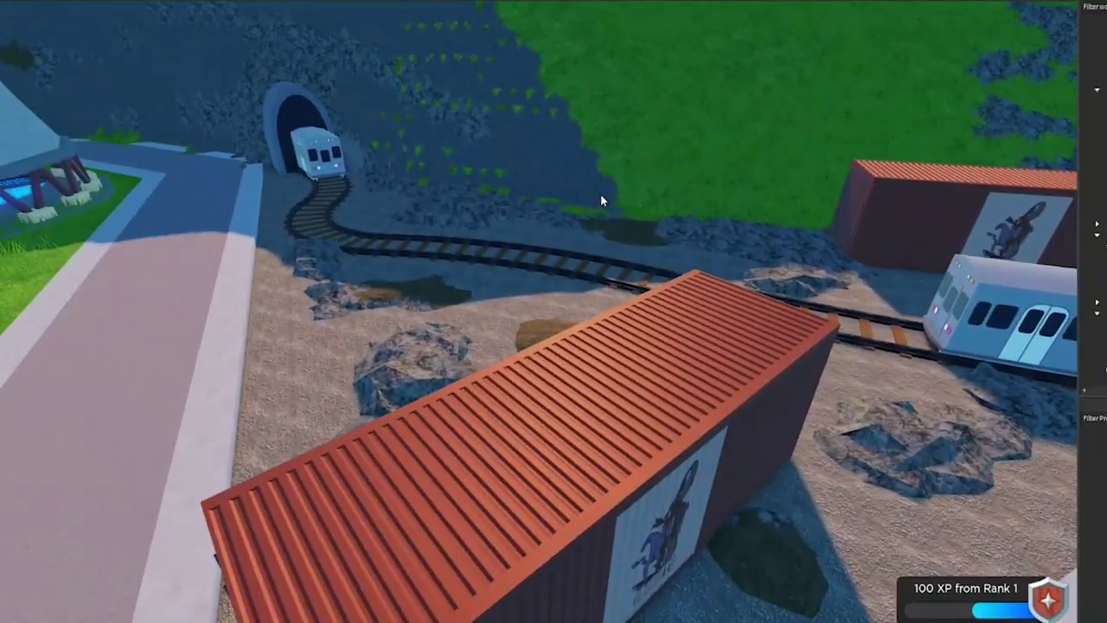
{"action": "key", "text": "d"}
{"action": "key", "text": "w"}
{"action": "key", "text": "s"}
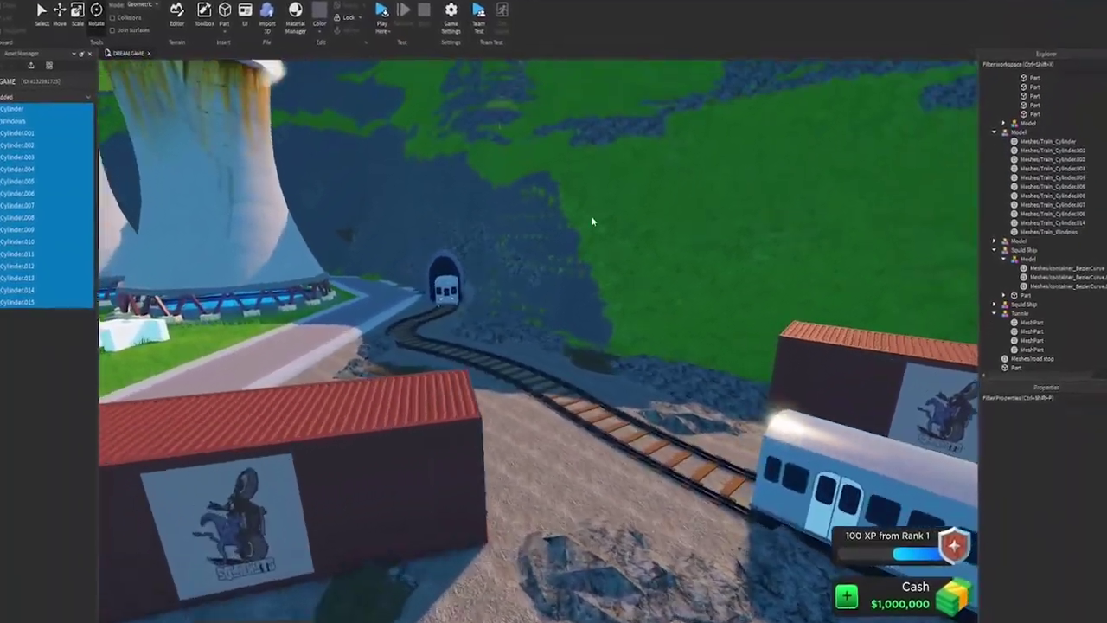